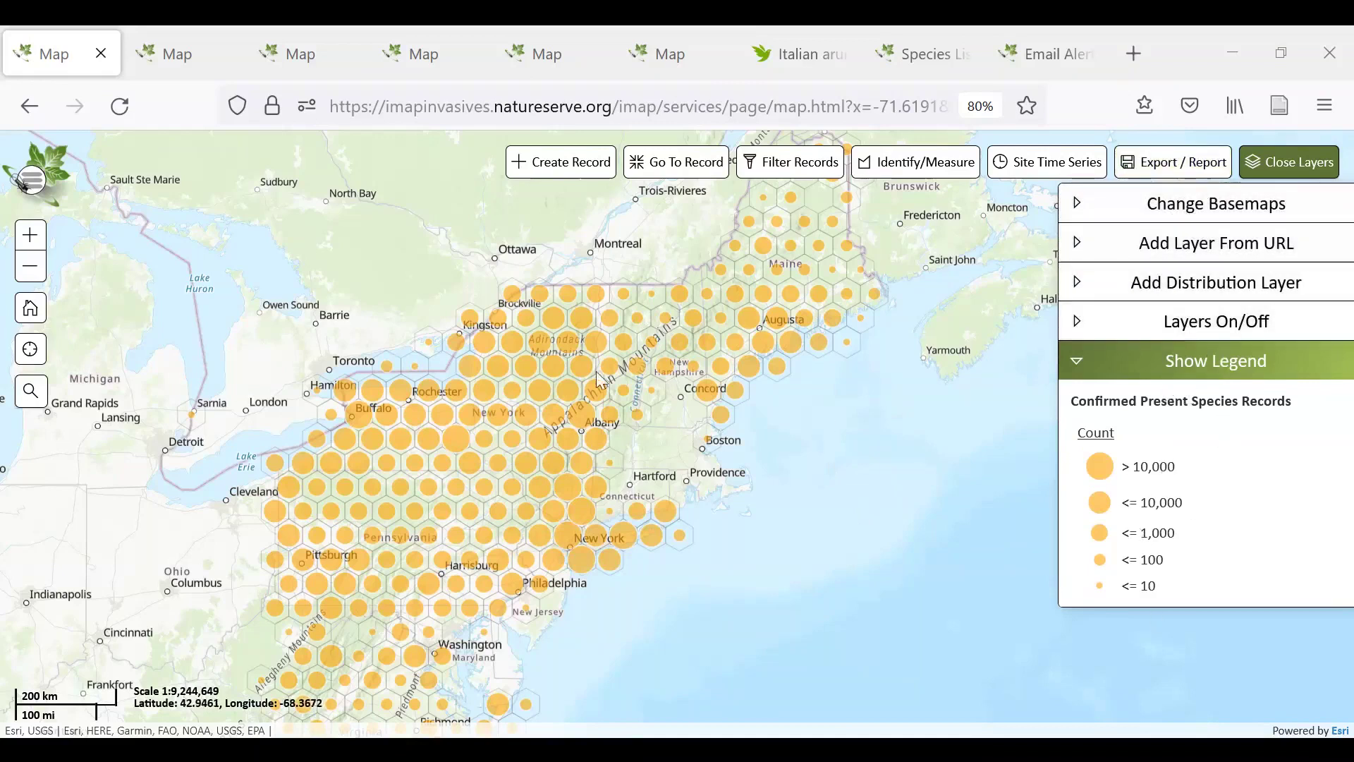
Show the map's layer switches in place of the legend and expand the iNaturalist Data group
left_click(1171, 330)
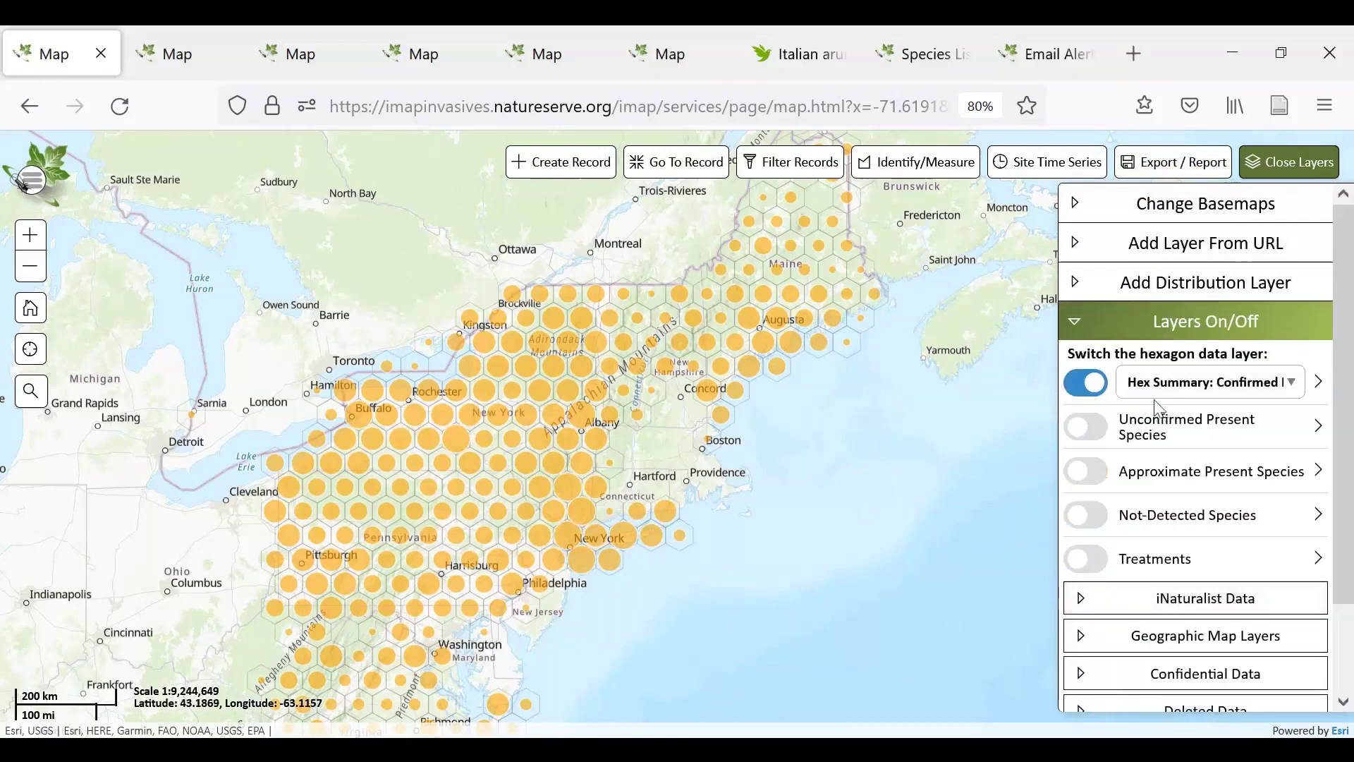
scroll(1153, 423, "down", 2)
scroll(1153, 423, "down", 1)
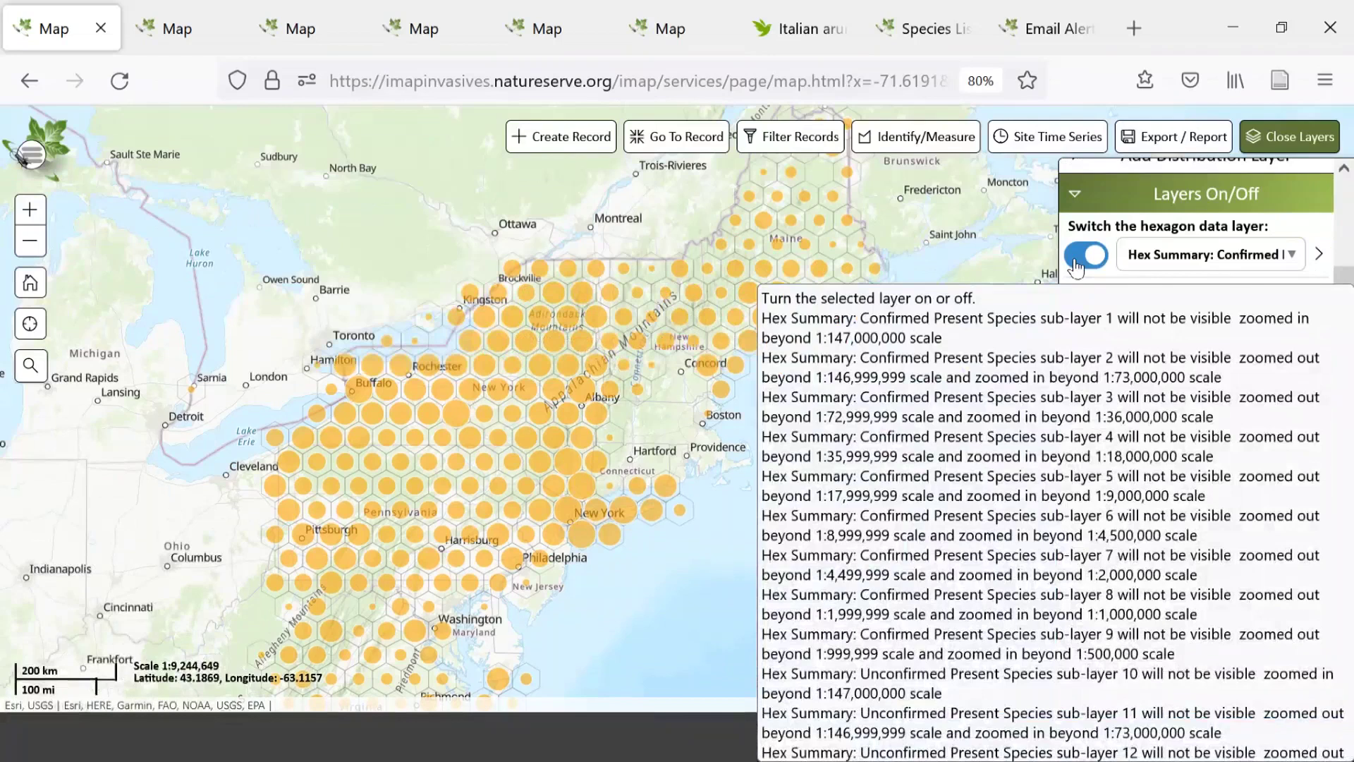
left_click(1079, 286)
left_click(1079, 286)
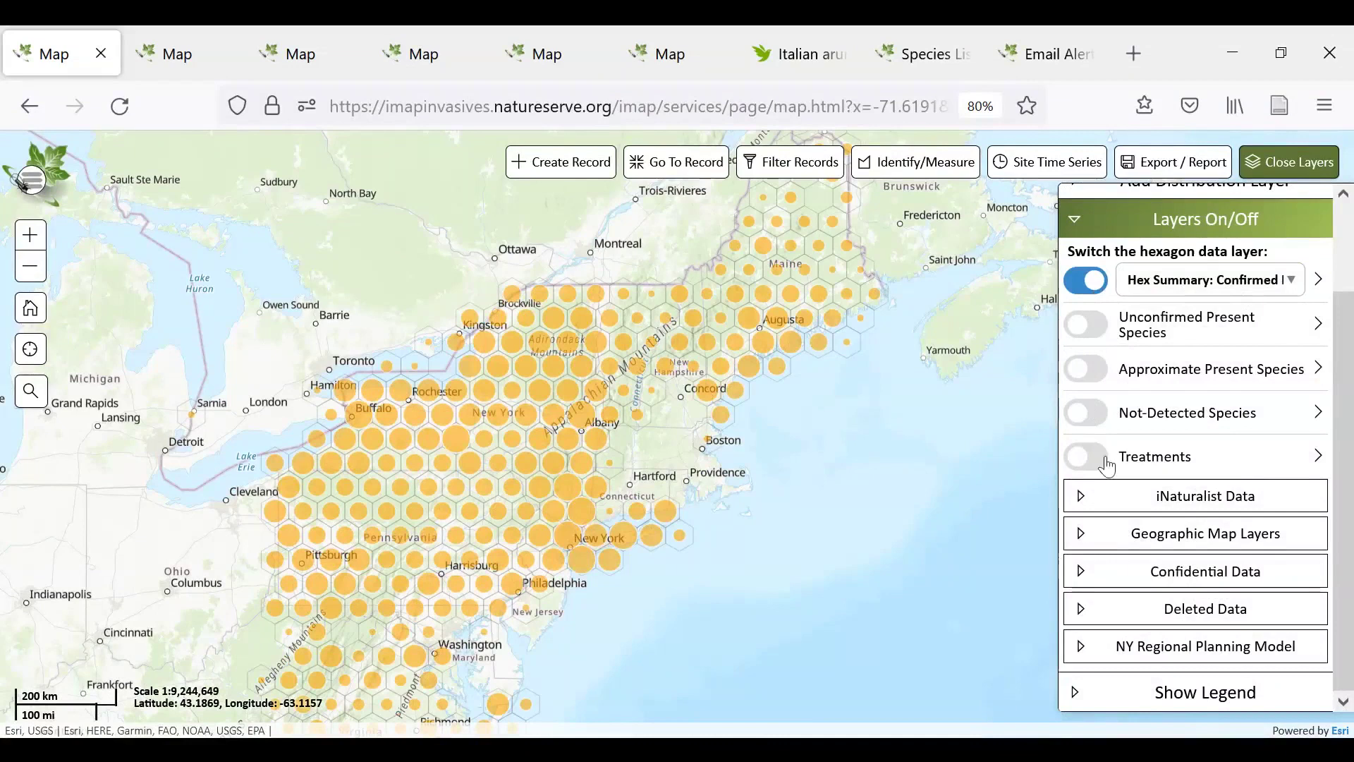
left_click(1109, 502)
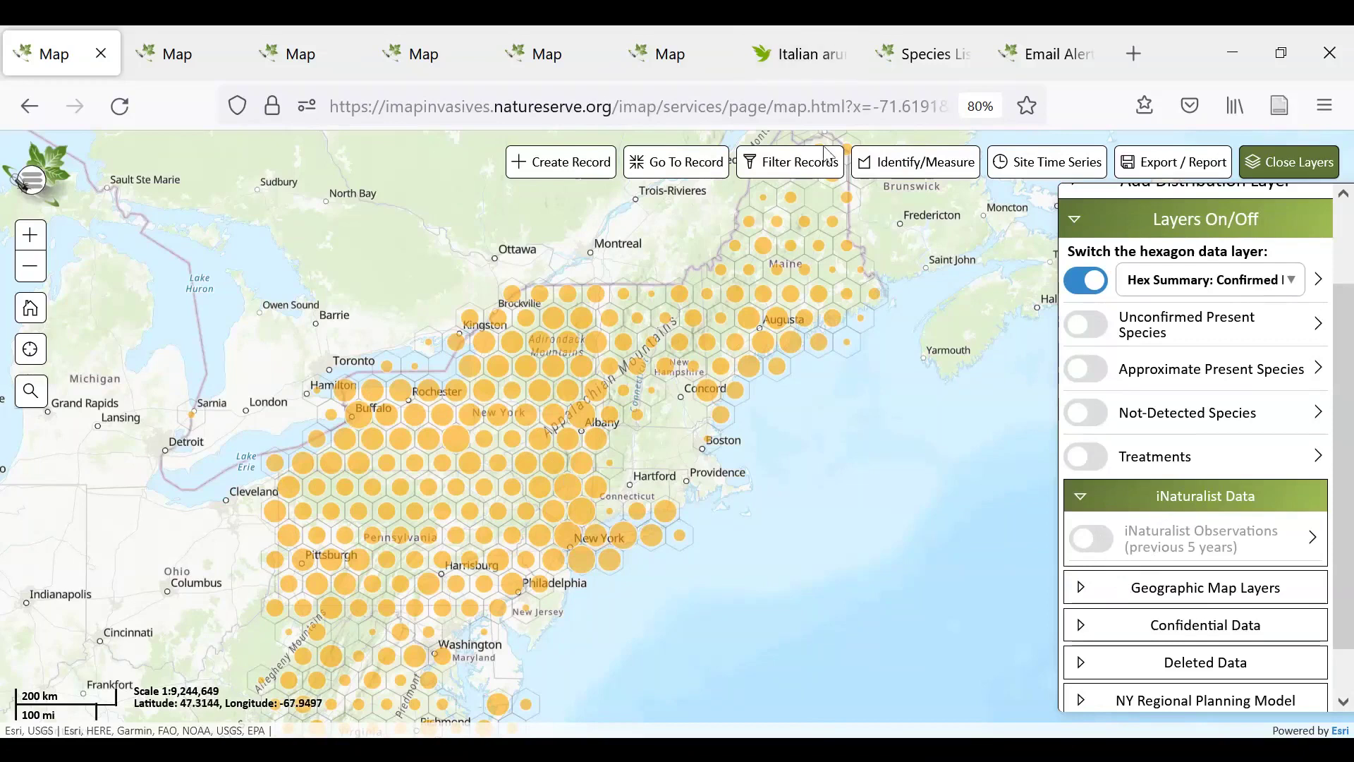
Filter the records by species name Hemlock Woolly Adelgid (Adelges tsugae) and close the filter window
left_click(788, 178)
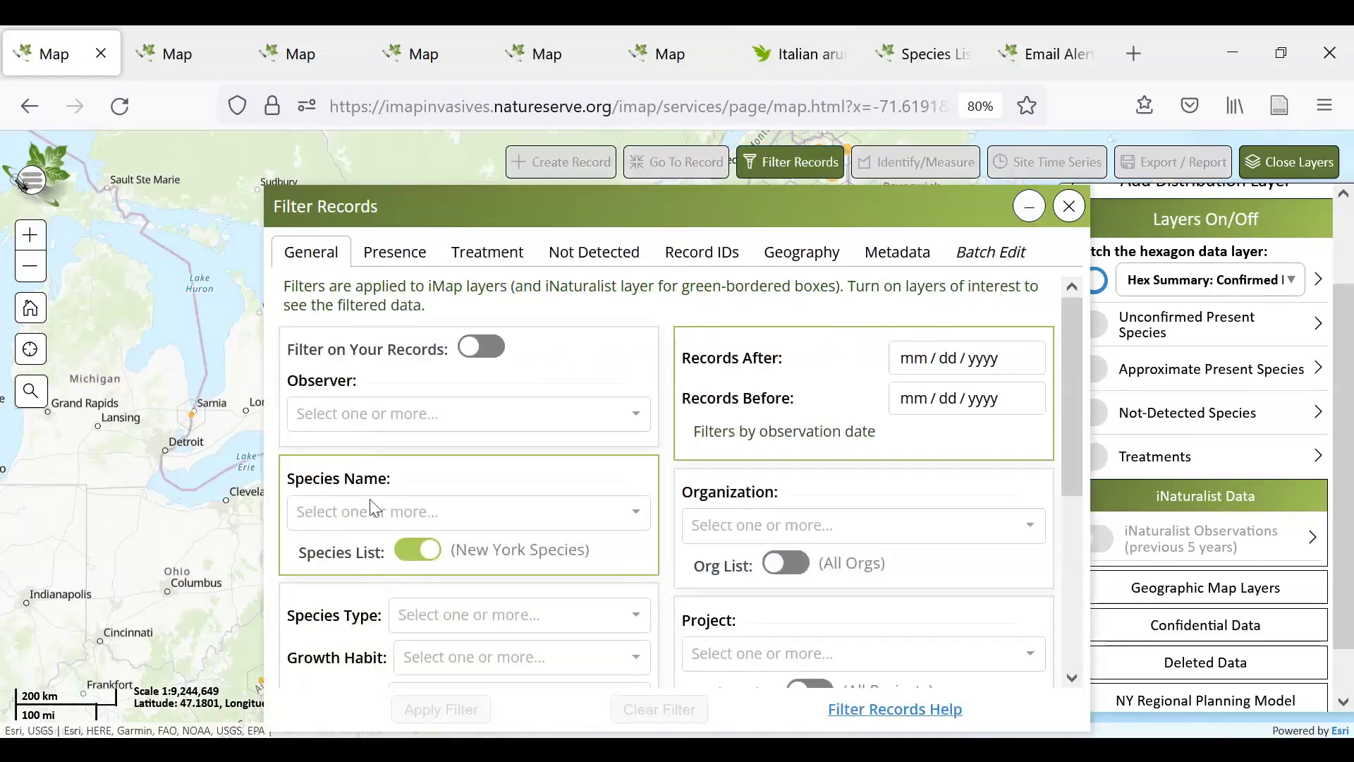
left_click(379, 509)
type("heml")
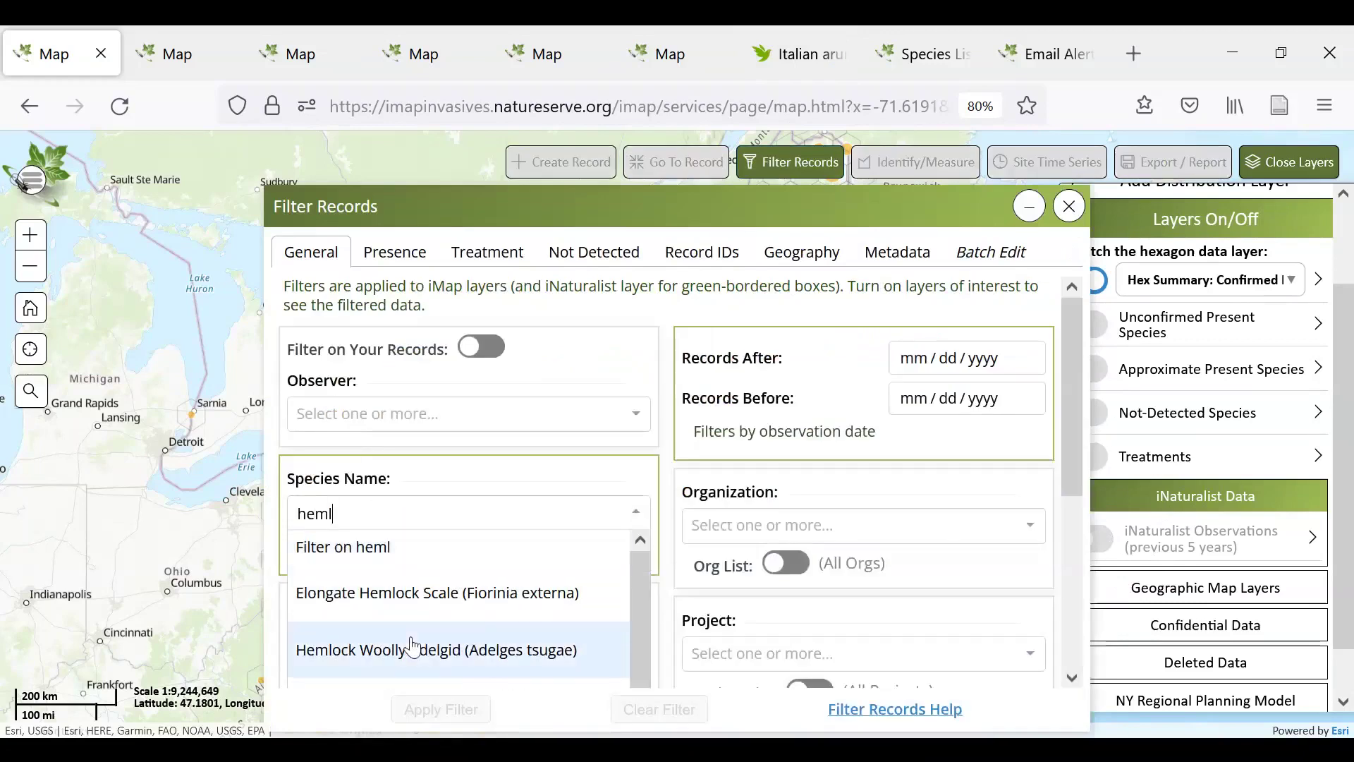
left_click(412, 648)
left_click(440, 710)
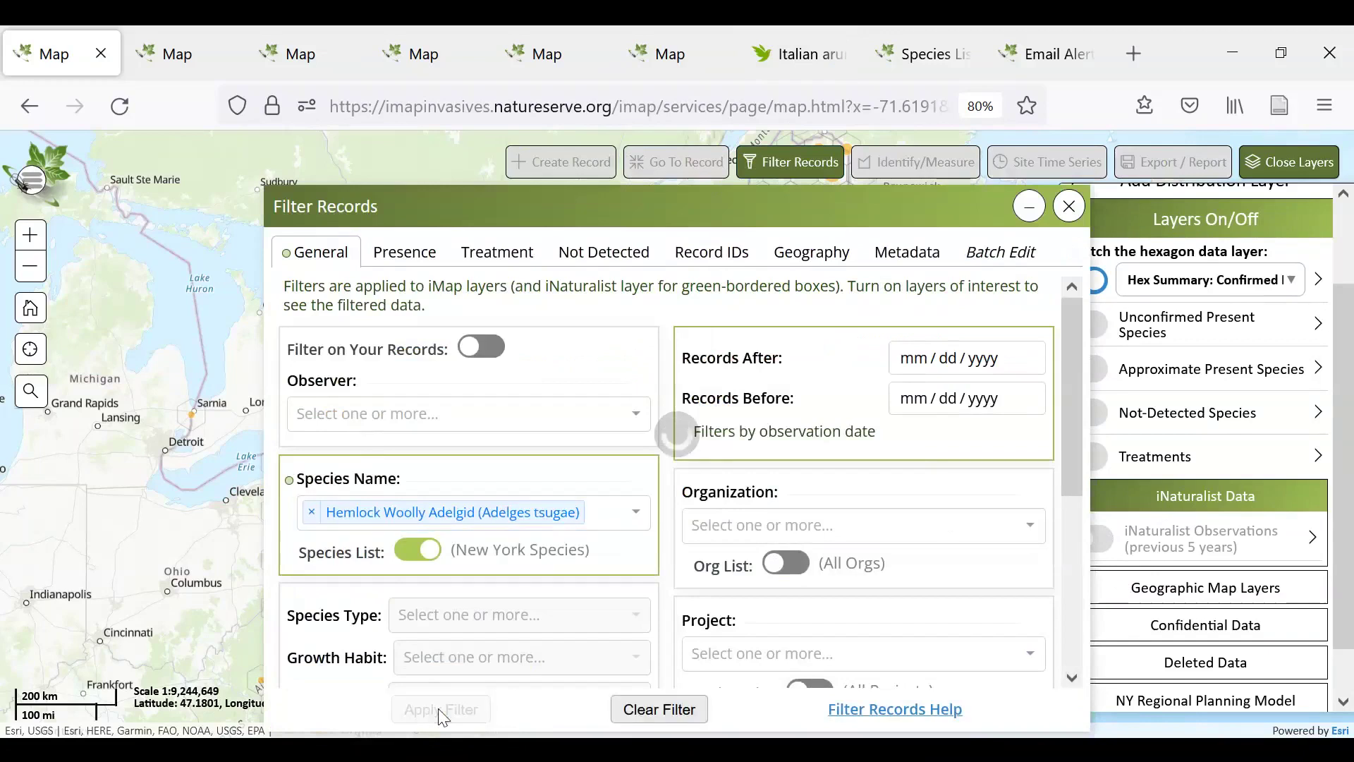
left_click(1068, 206)
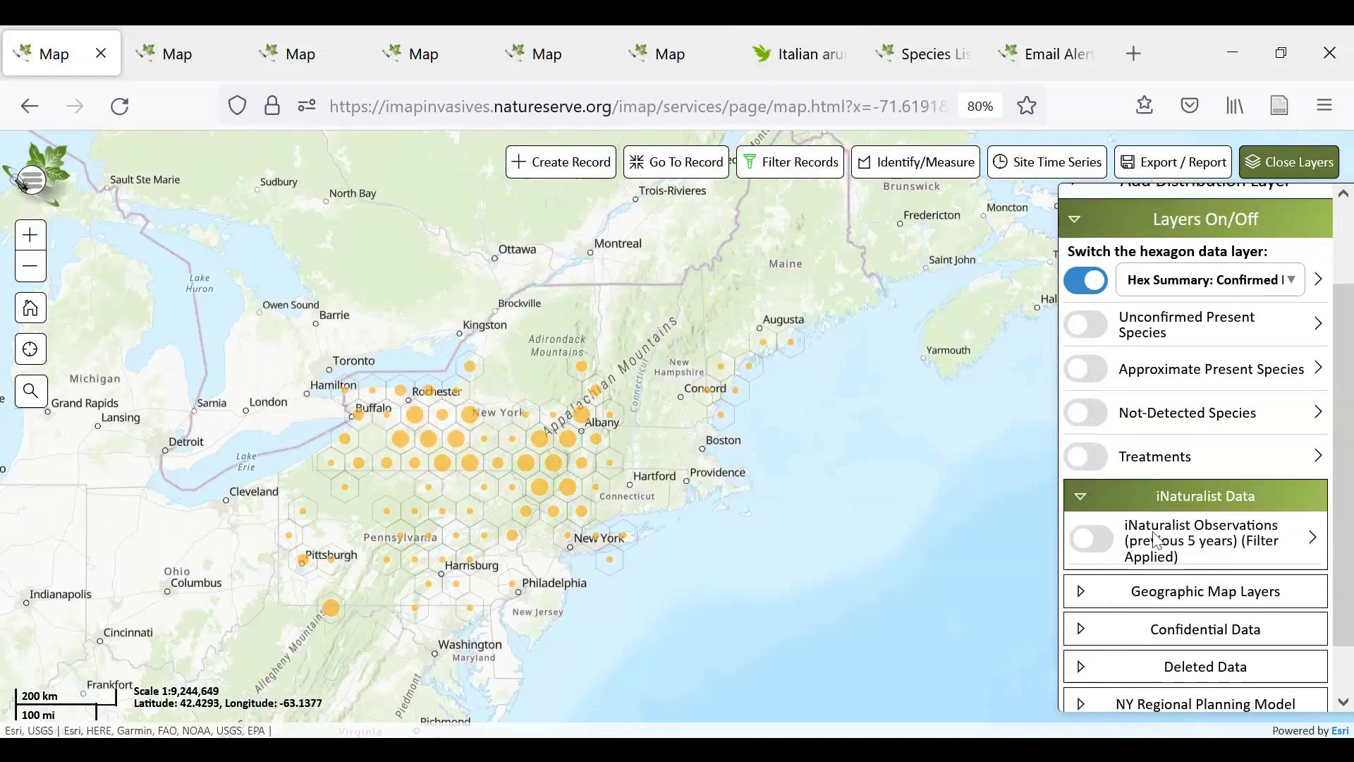
Turn on the iNaturalist Observations (previous 5 years) layer, check its symbol in the legend, and return to the layer switches
left_click(1092, 538)
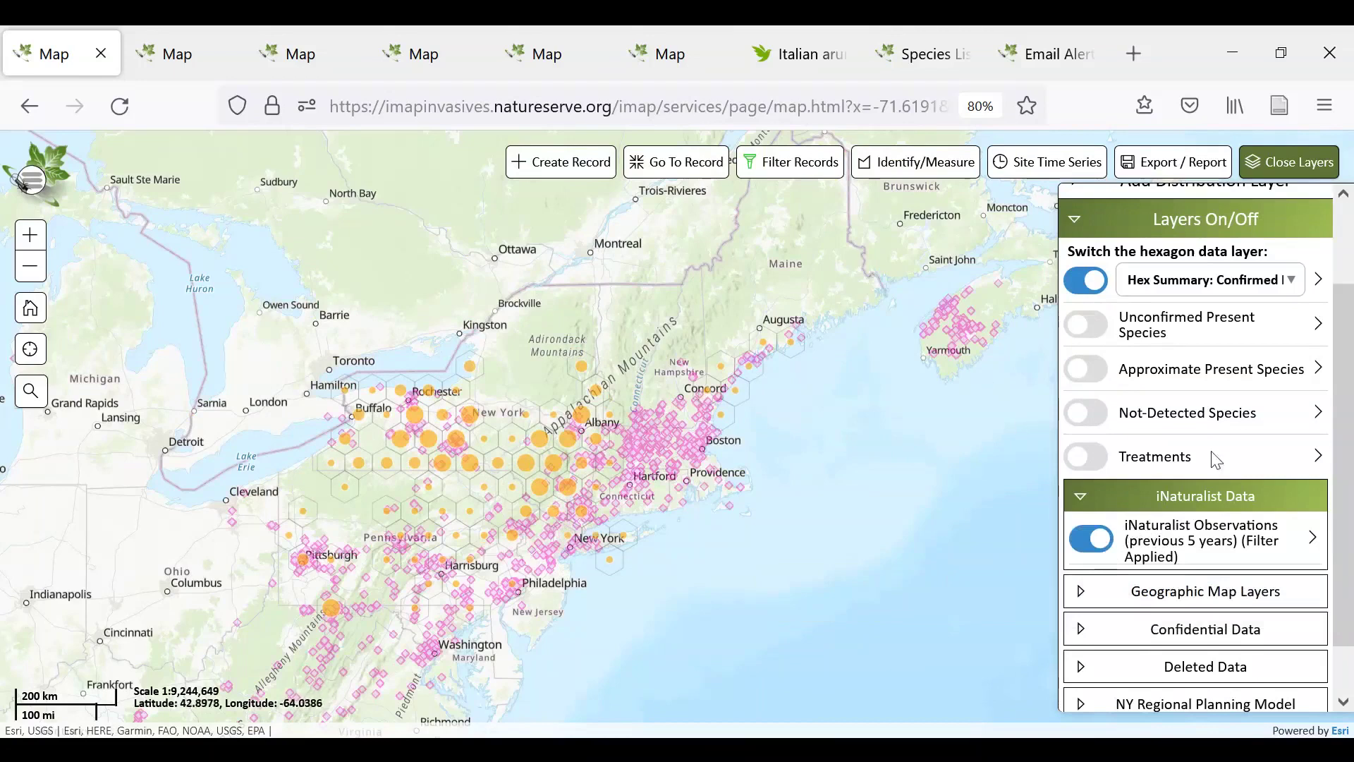
scroll(1227, 507, "down", 1)
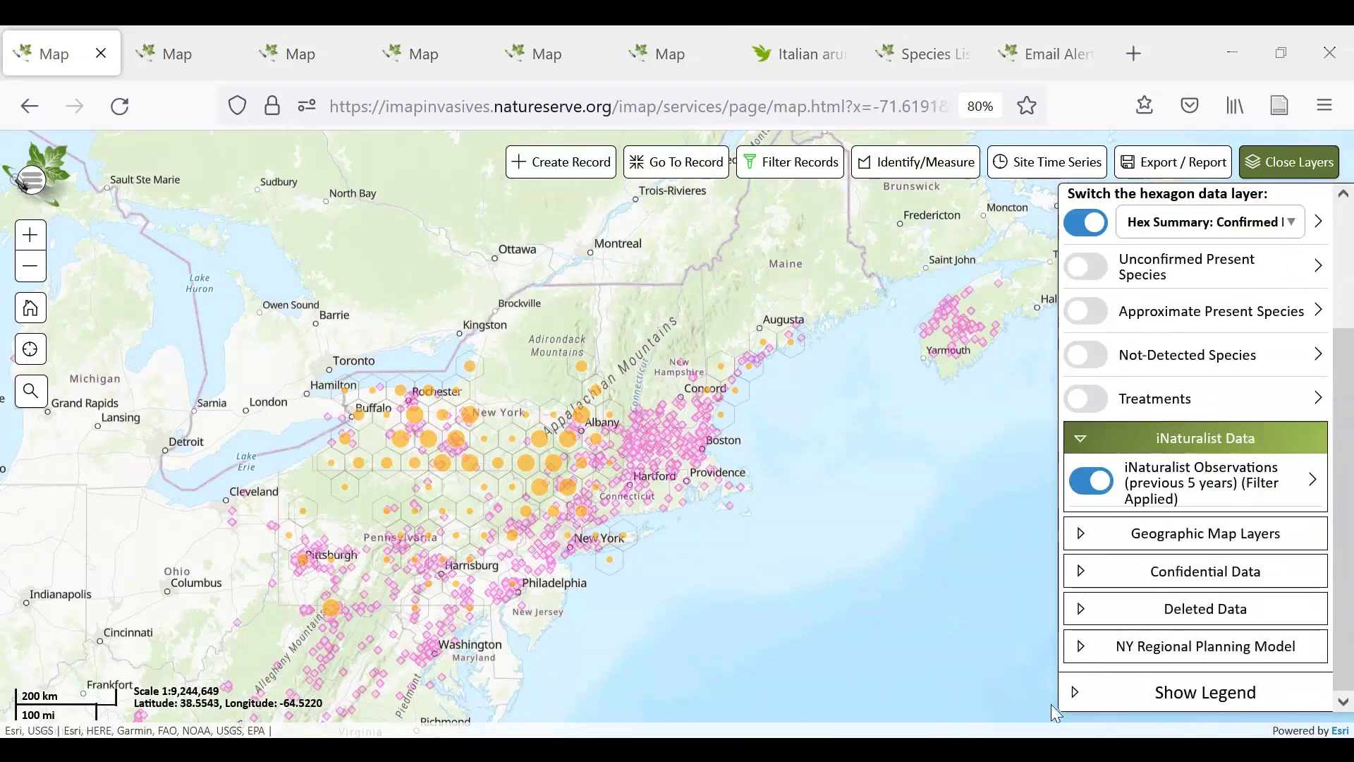
left_click(1111, 693)
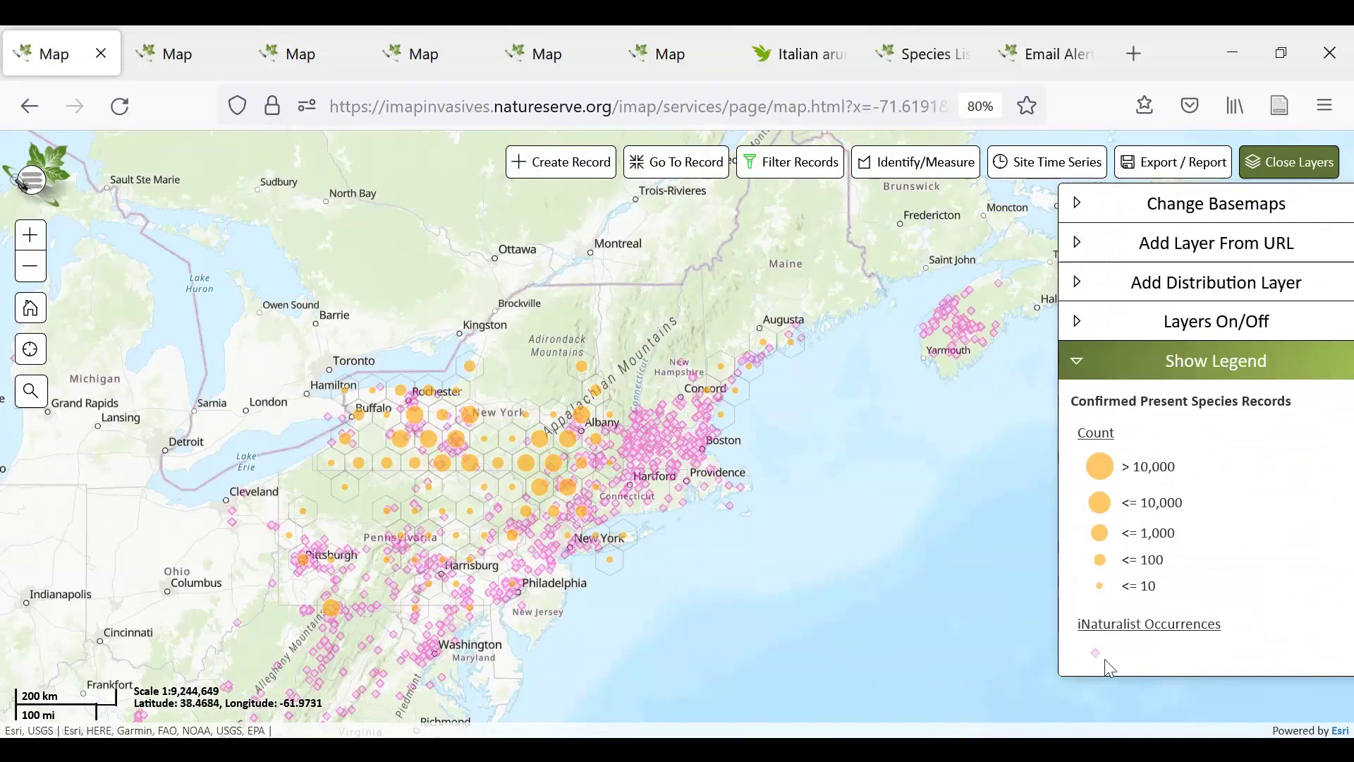
left_click(1096, 365)
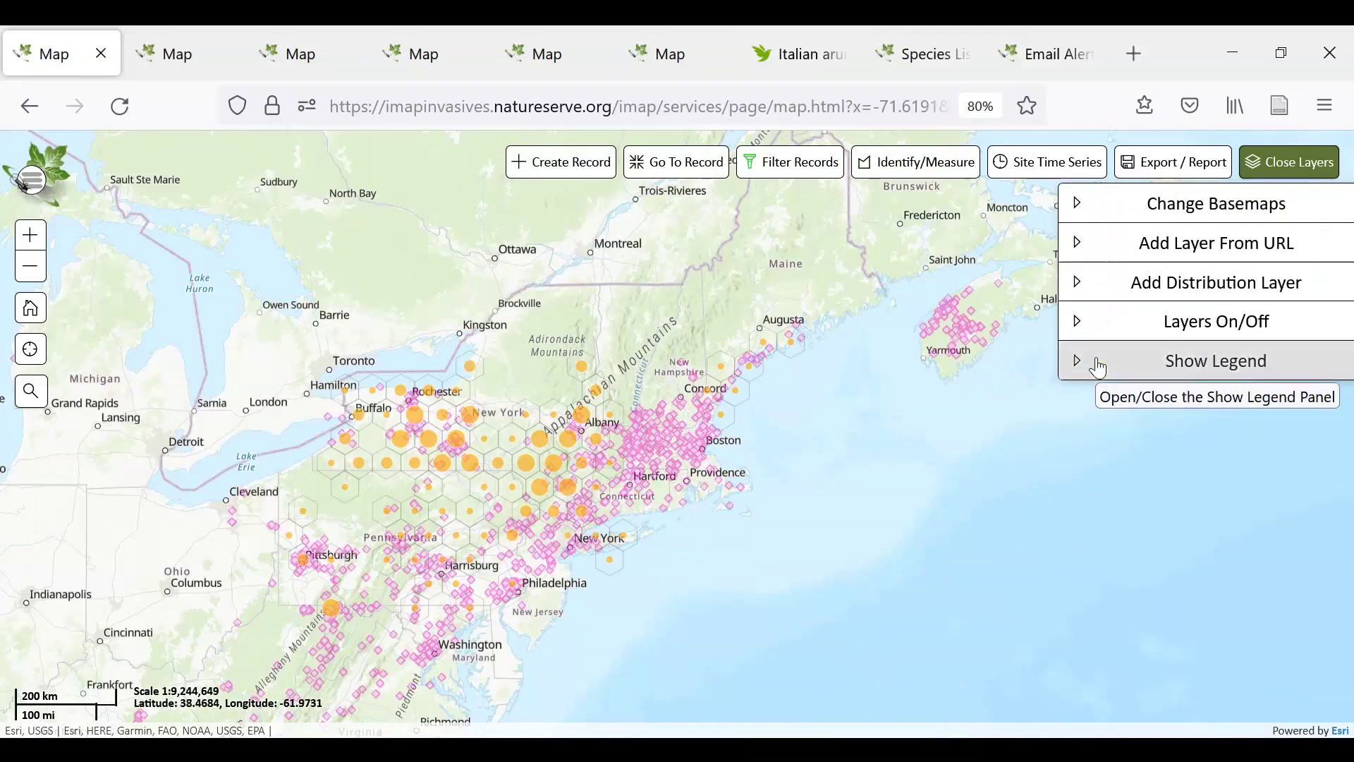
left_click(1118, 357)
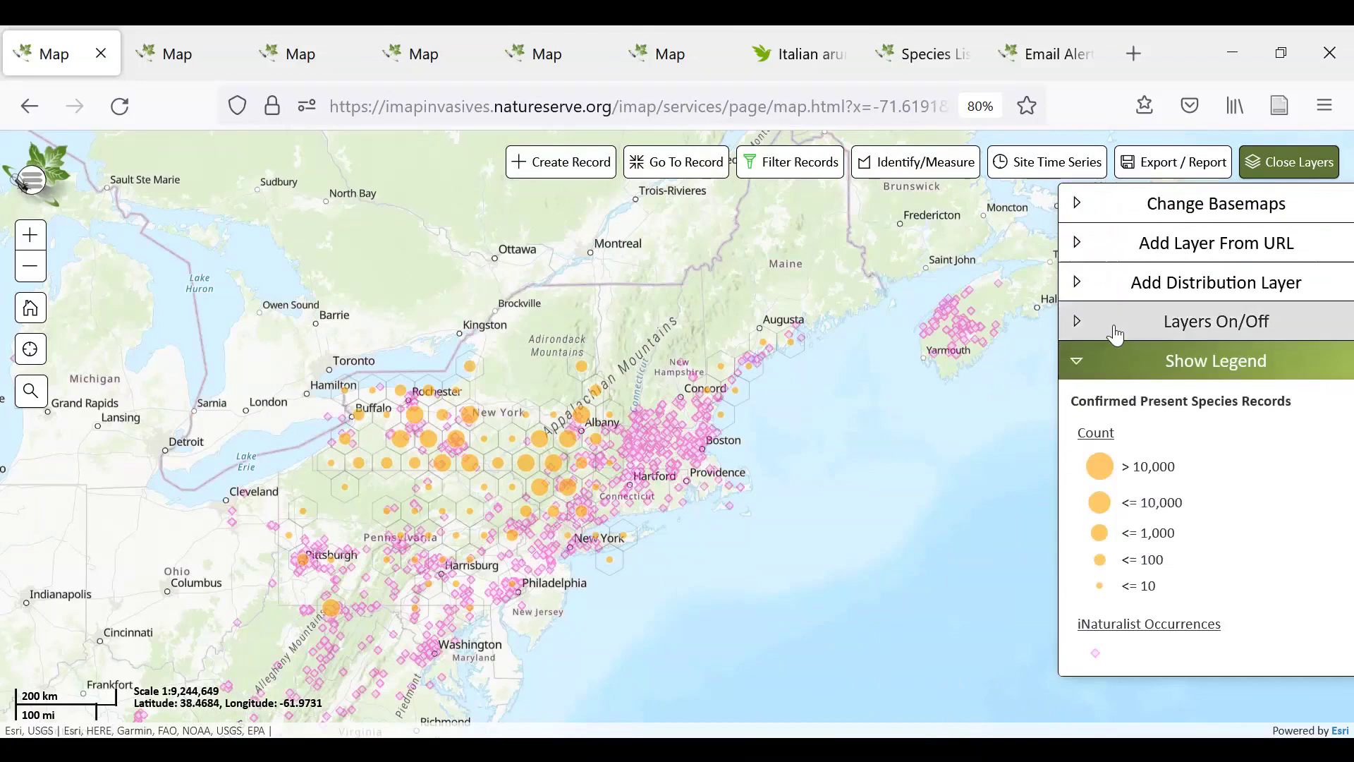
left_click(1115, 334)
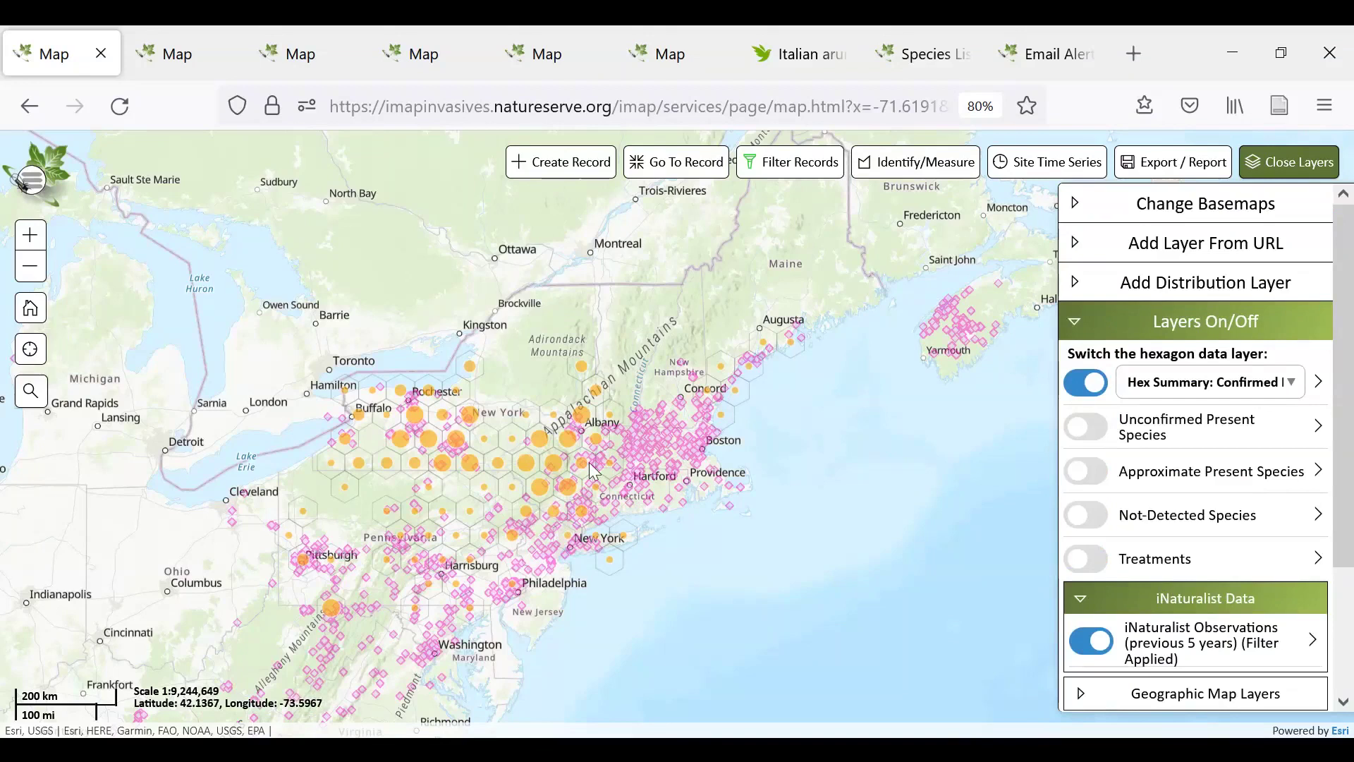
Replace the species filter with Italian Arum (Arum italicum), apply it, and close the filter window
left_click(798, 162)
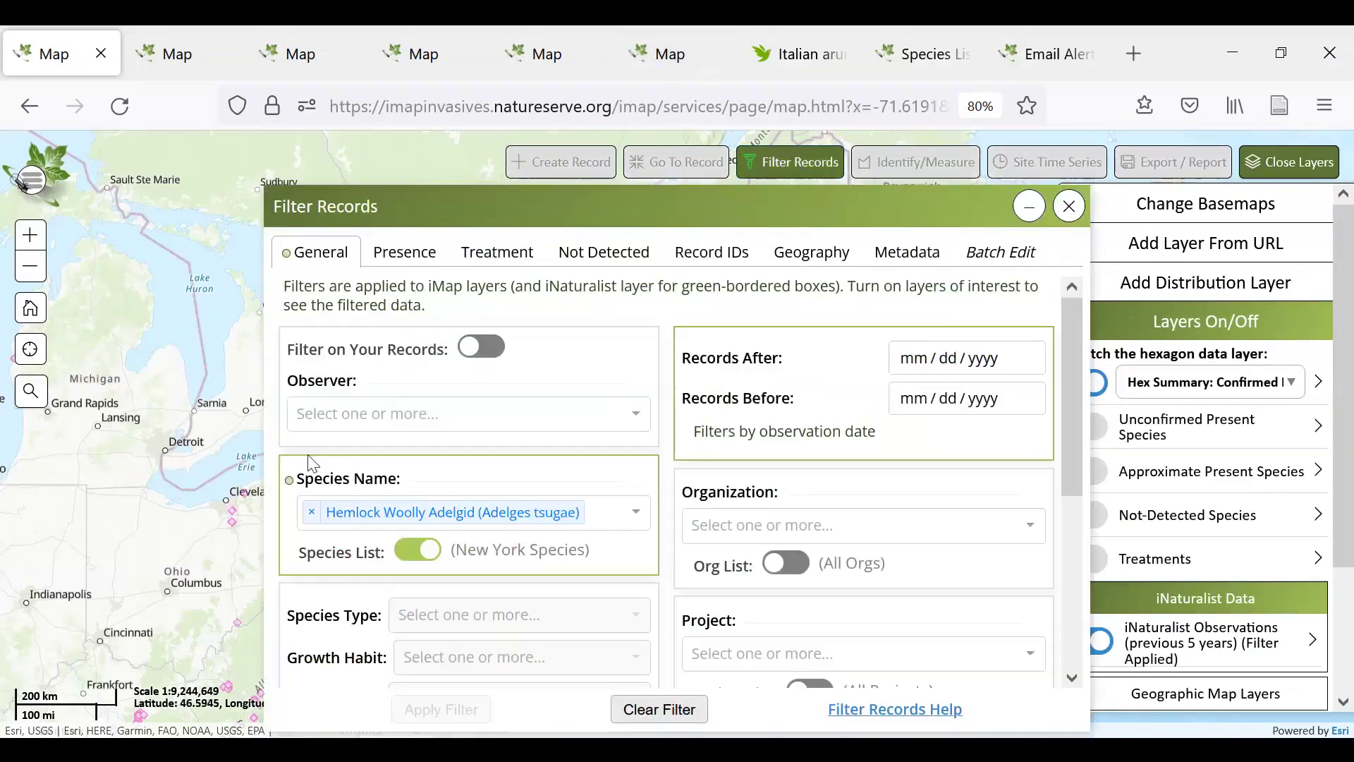
left_click(312, 512)
type("it")
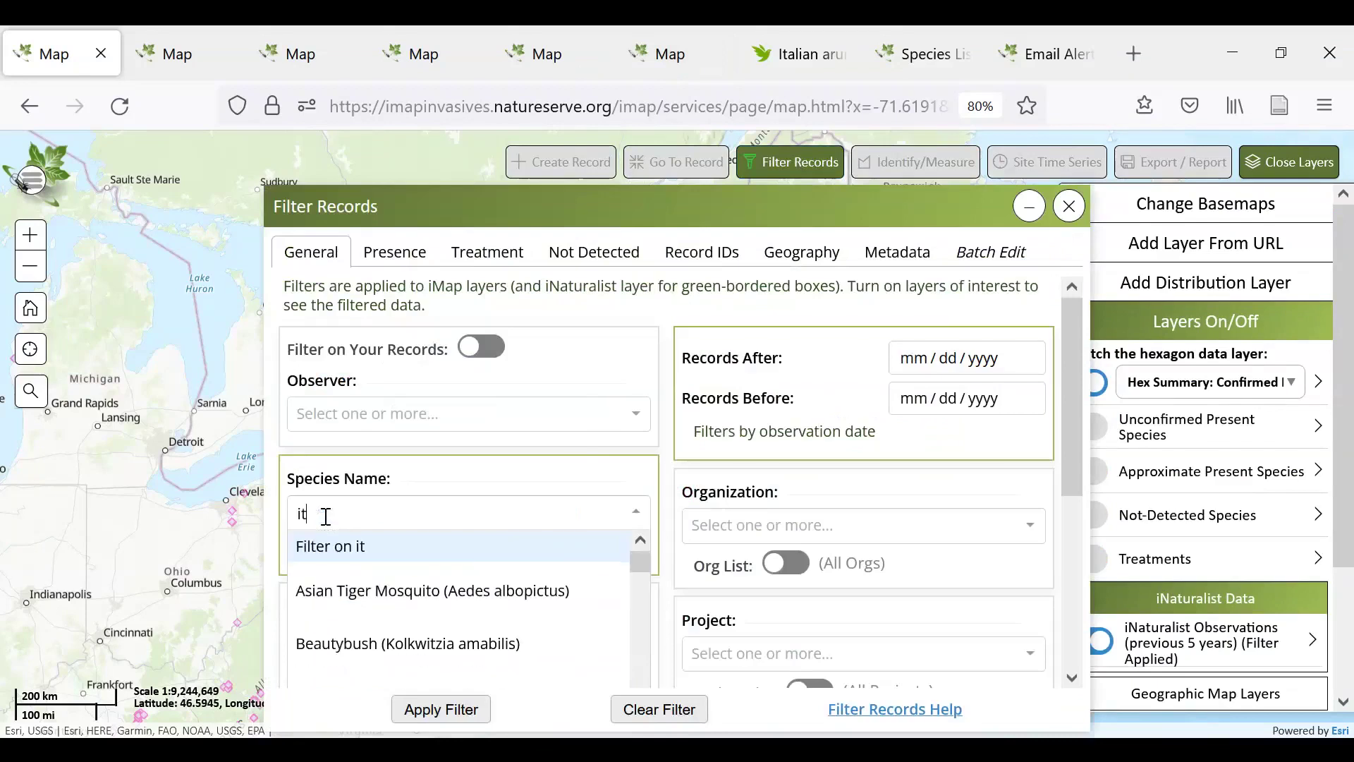
type("ala")
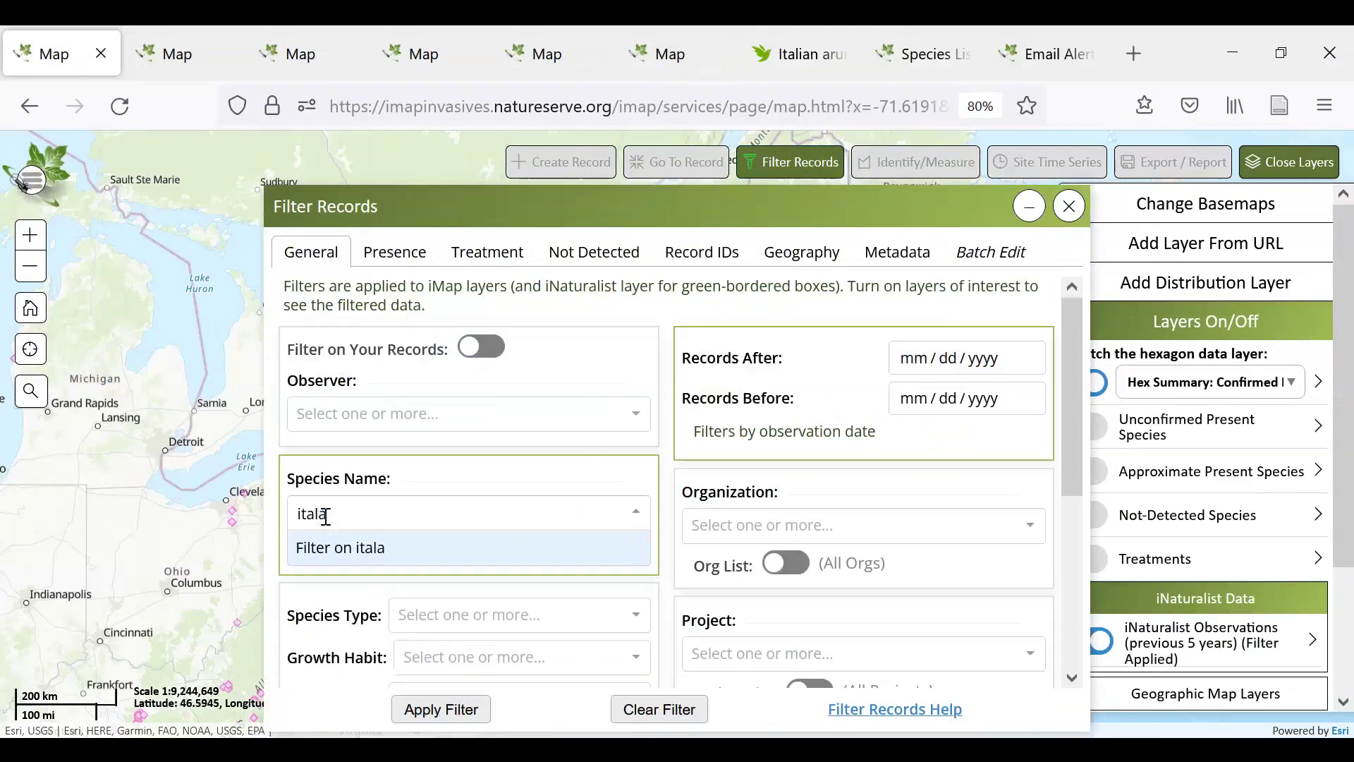
key("BackSpace")
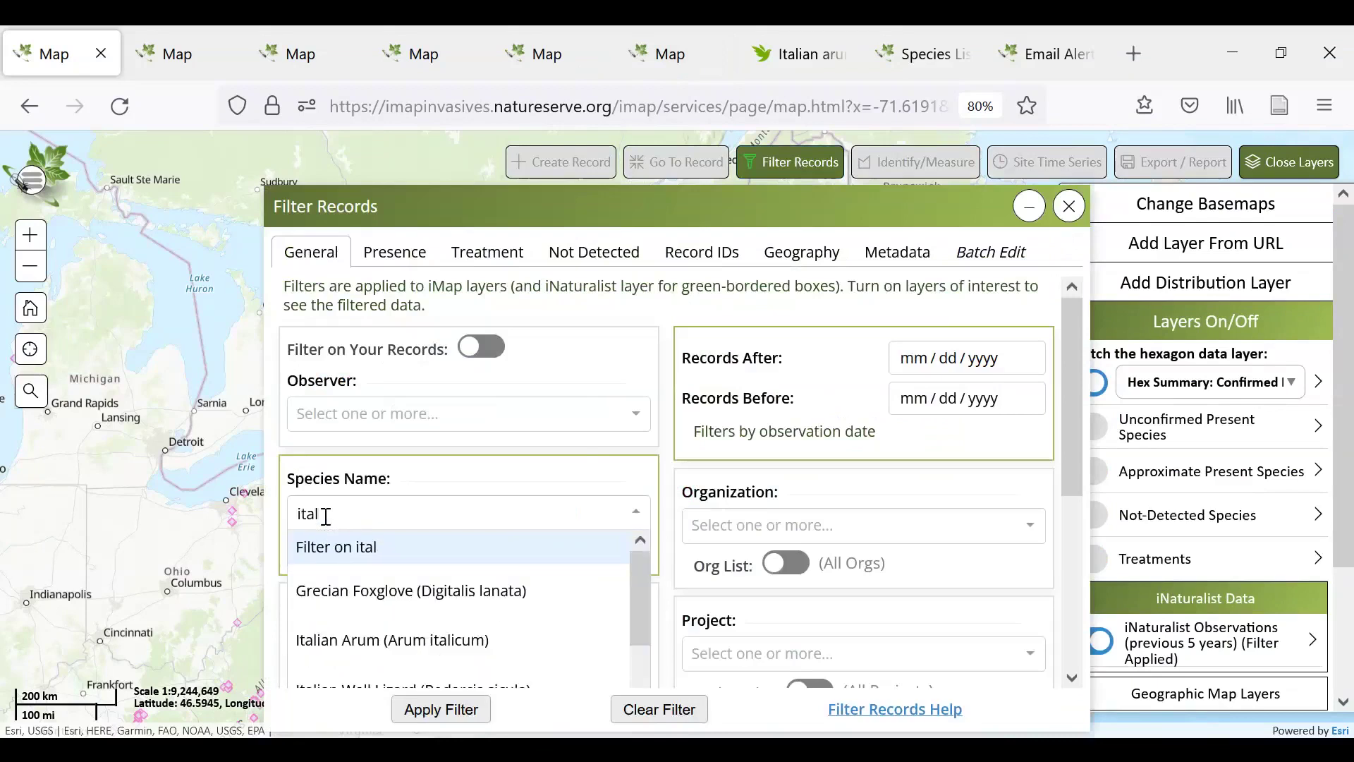
type("ian")
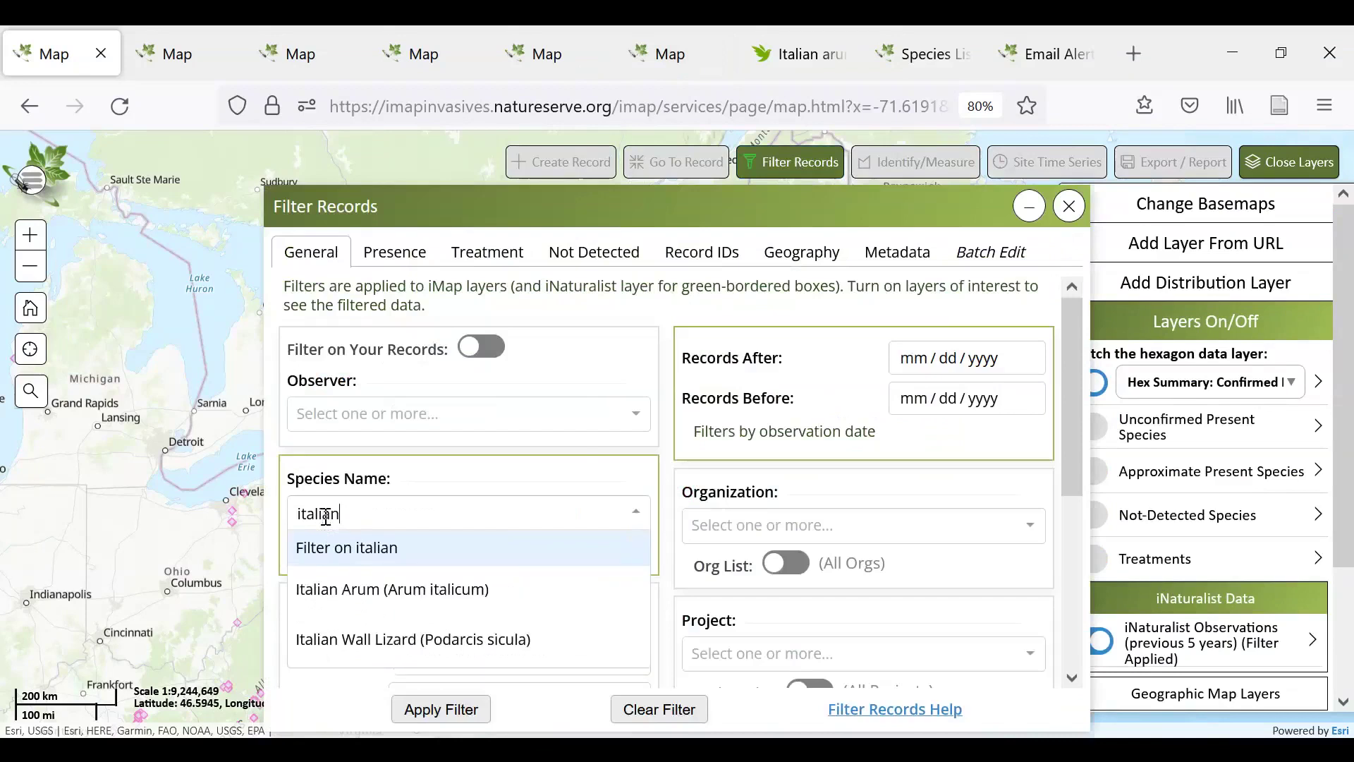
left_click(363, 590)
left_click(435, 711)
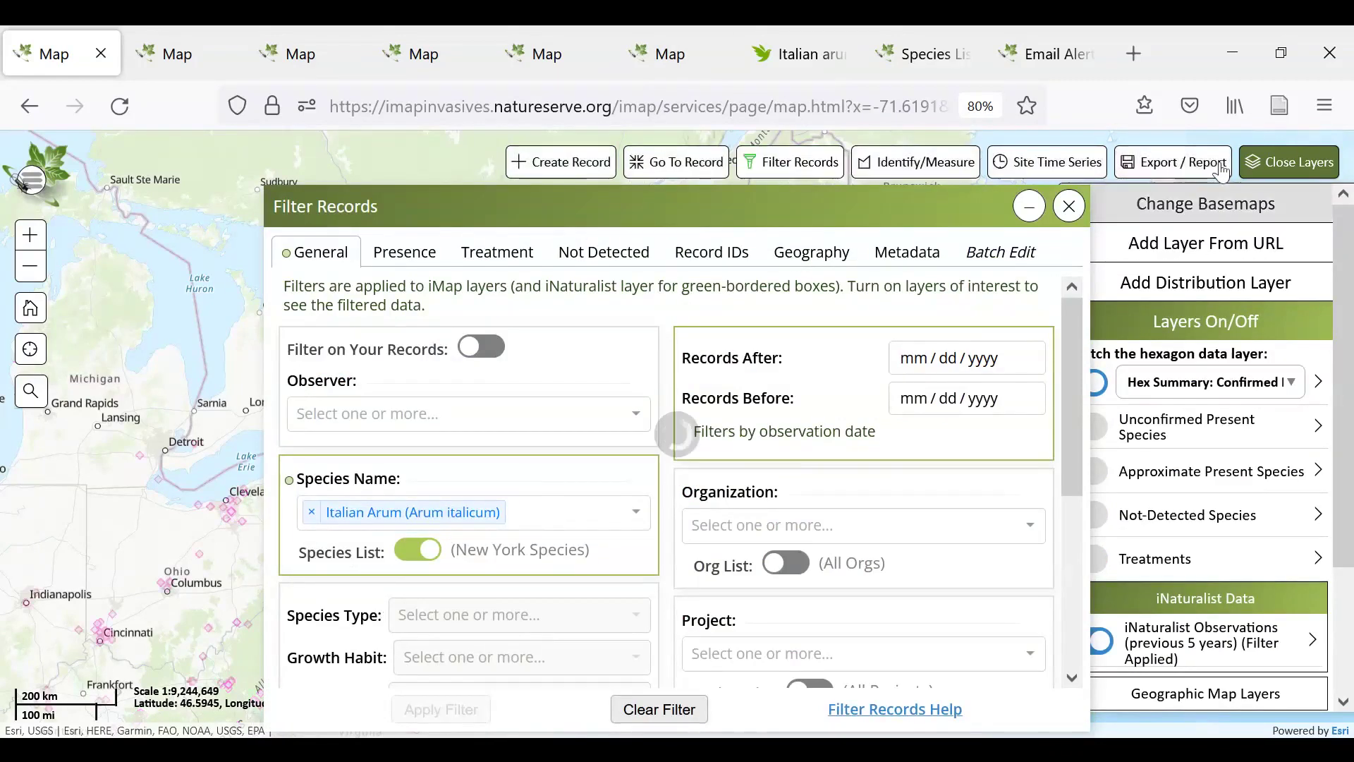
left_click(1068, 207)
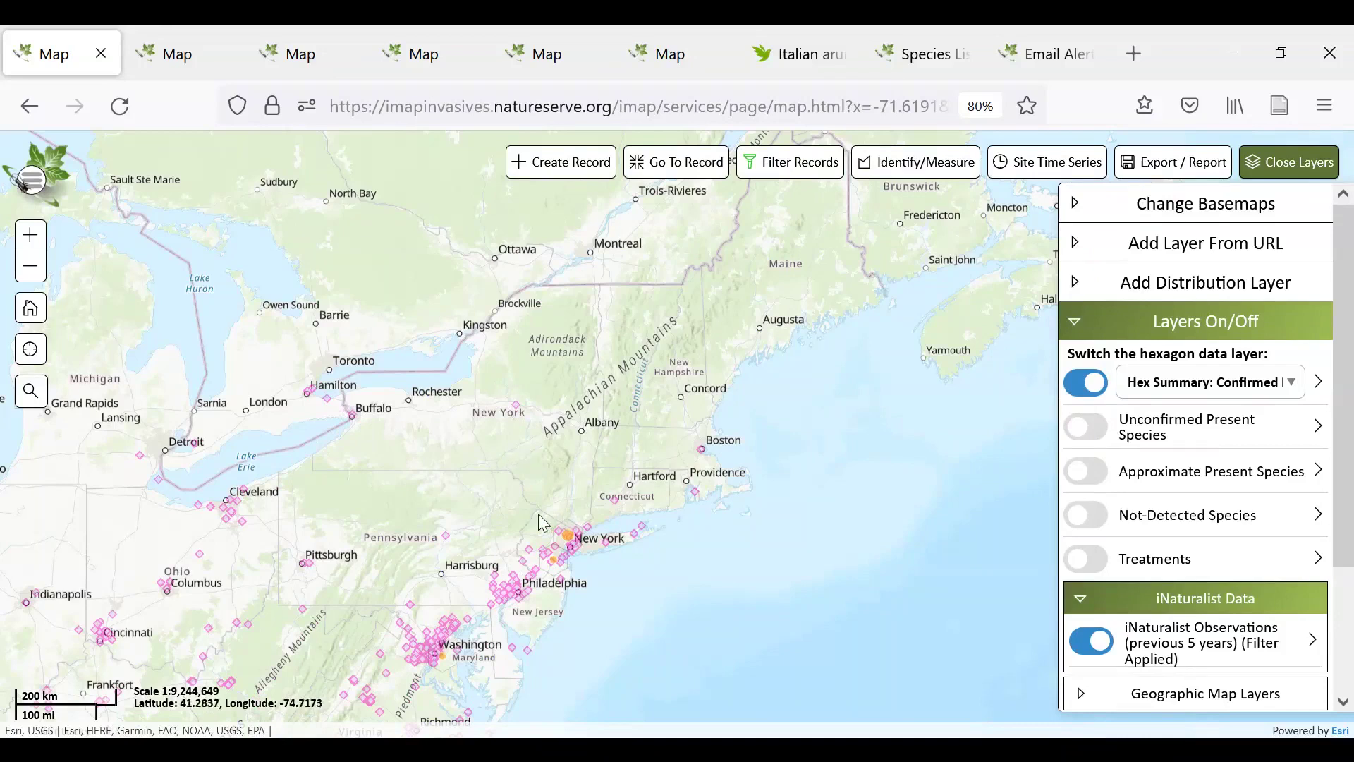
Open the details of the iNaturalist observation just south of Dobbs Ferry and read through its attributes
left_click(581, 536)
left_click_drag(540, 514, 609, 568)
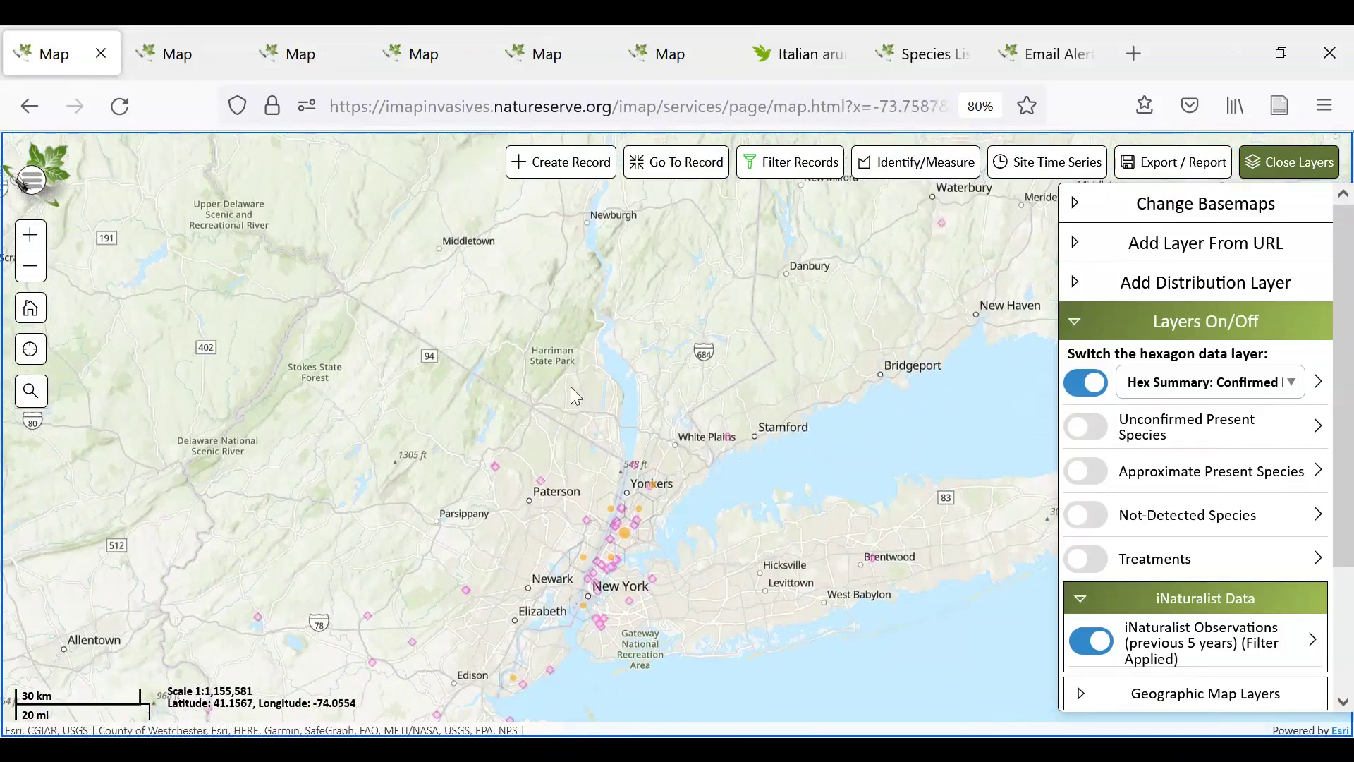
scroll(622, 488, "up", 1)
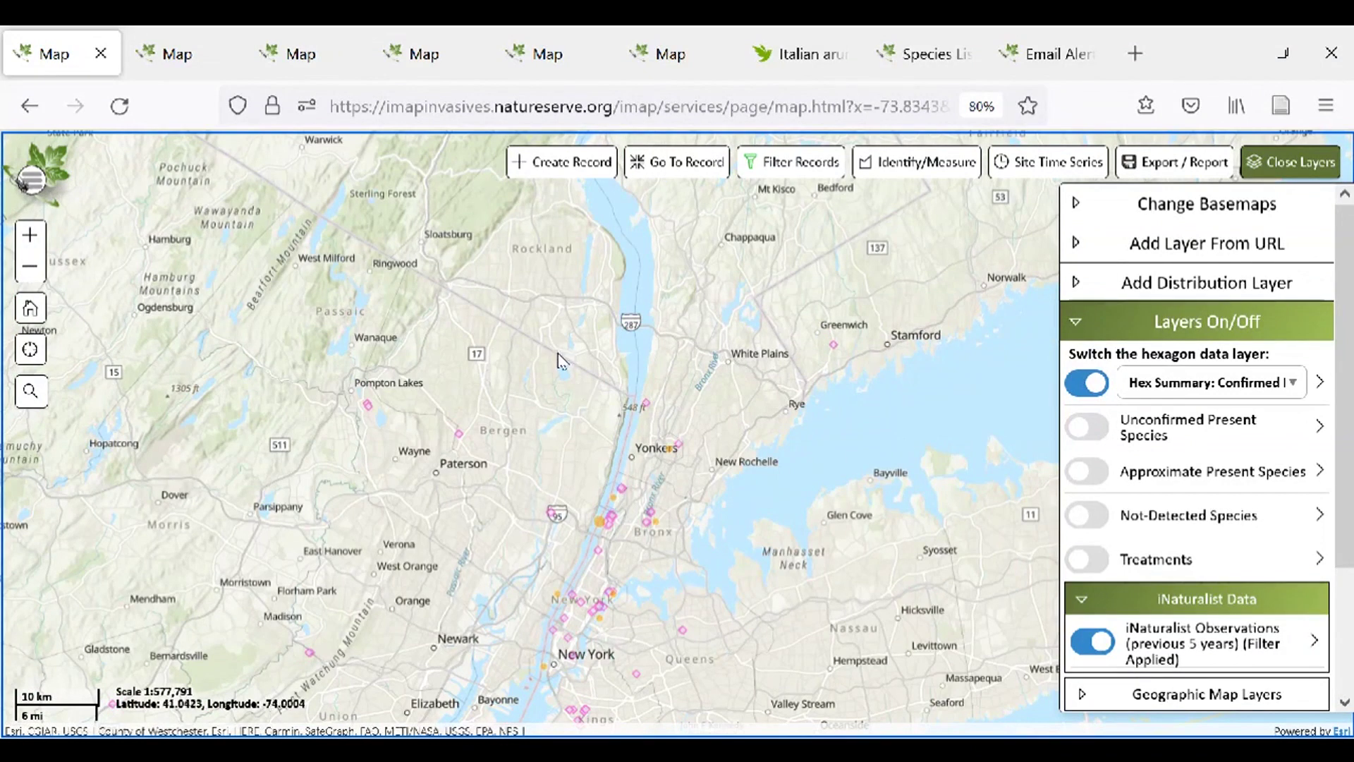
left_click(37, 247)
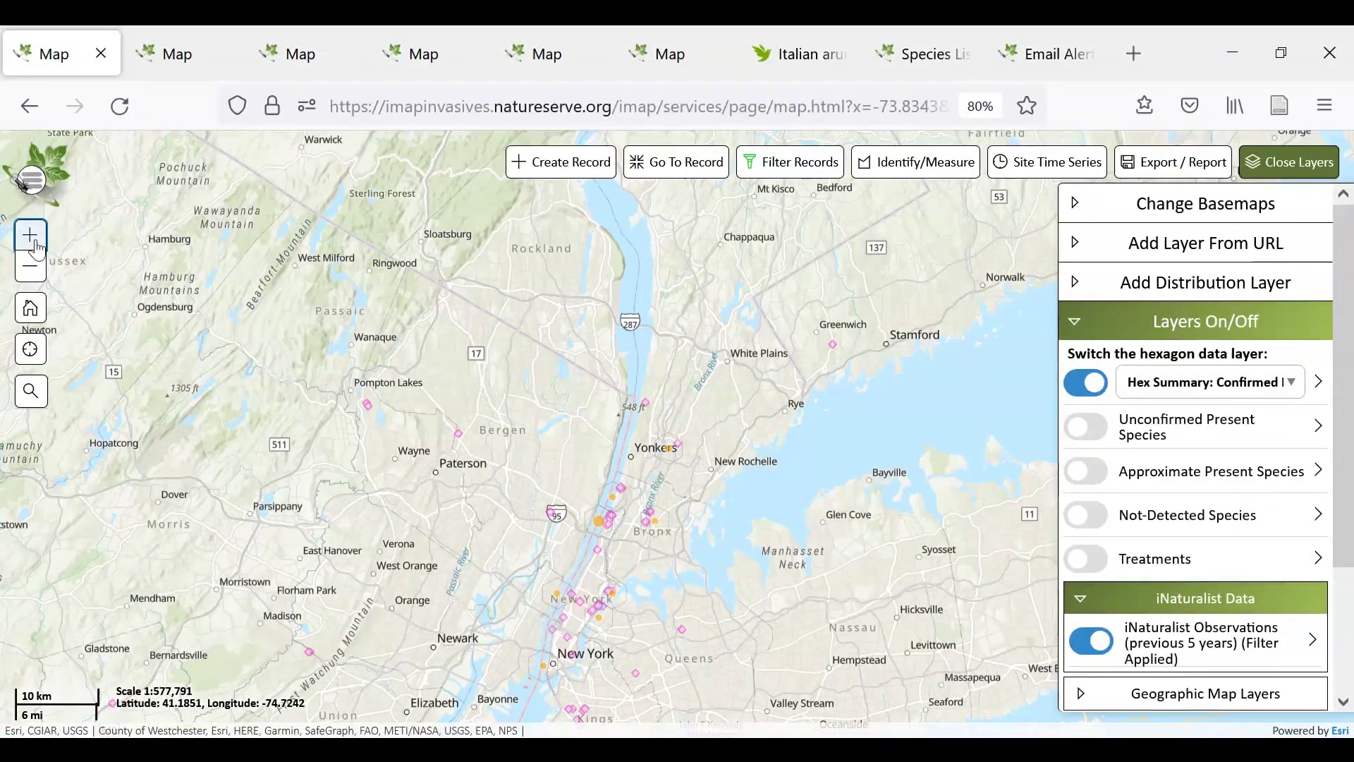
left_click(37, 247)
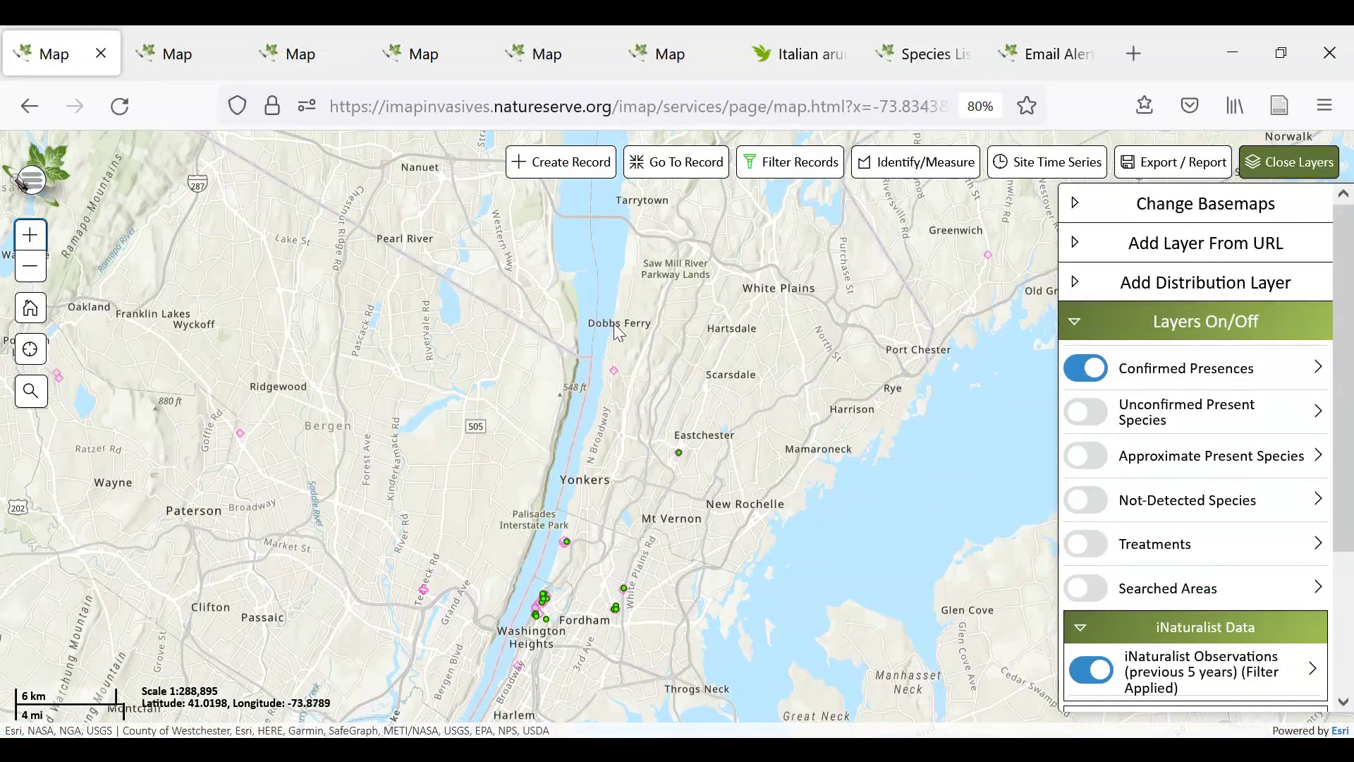
left_click(612, 371)
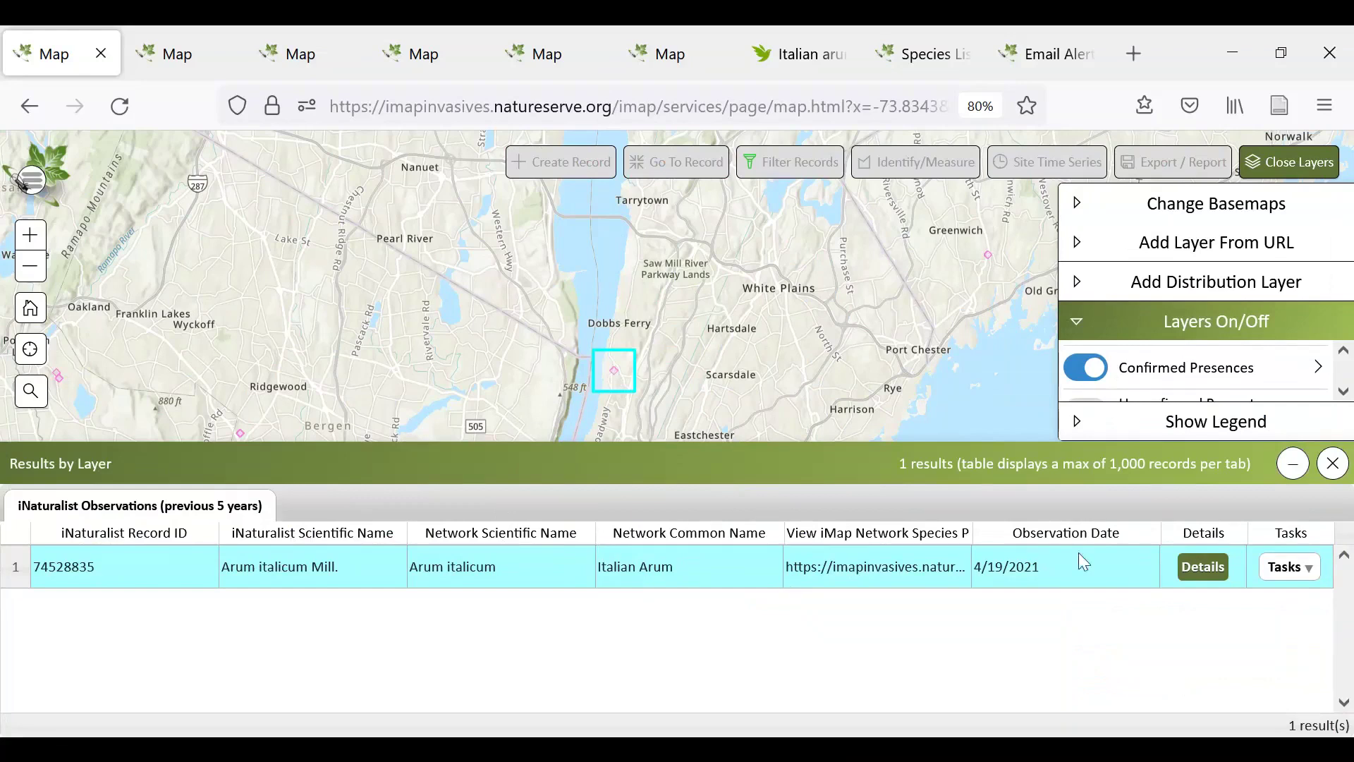
left_click(1198, 570)
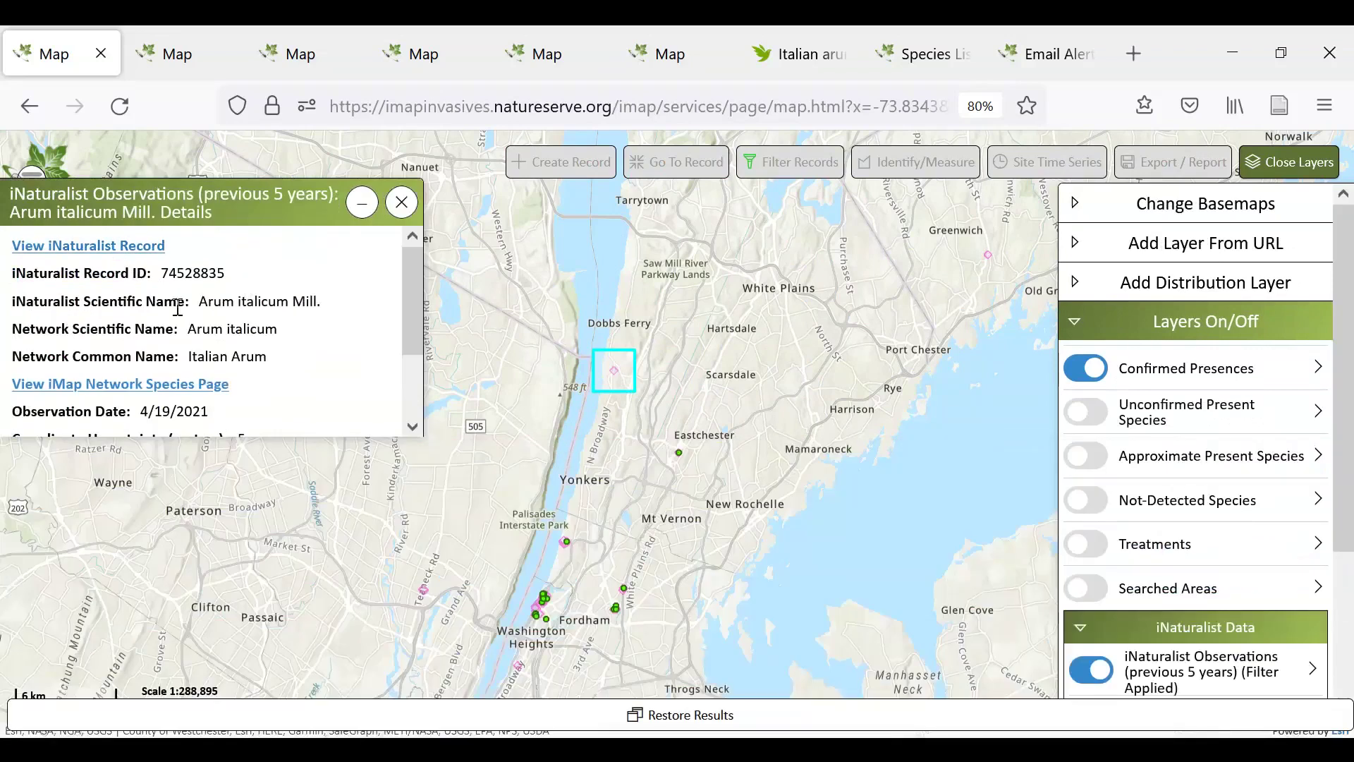
scroll(178, 311, "down", 2)
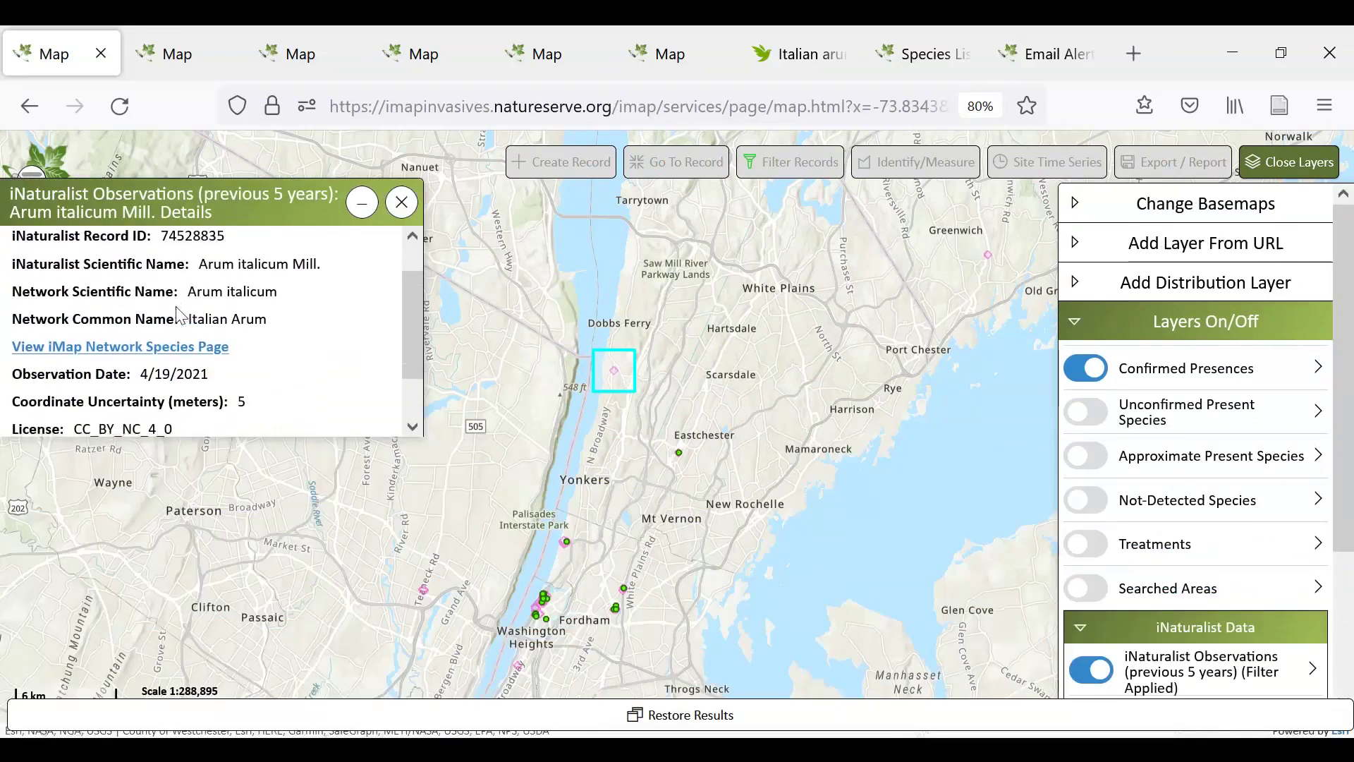
scroll(179, 314, "up", 2)
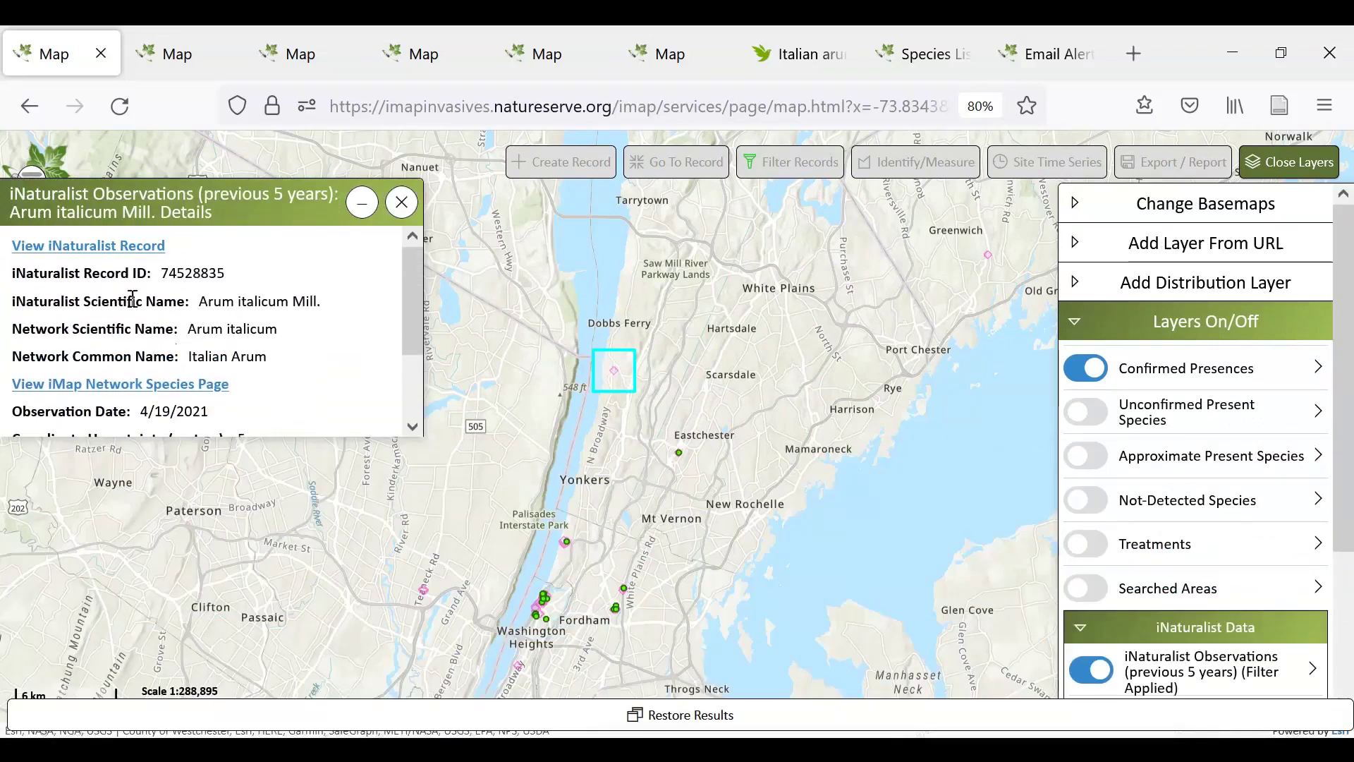
Open the observation's original iNaturalist record and examine its photo, location map and Research Grade explanation
left_click(111, 246)
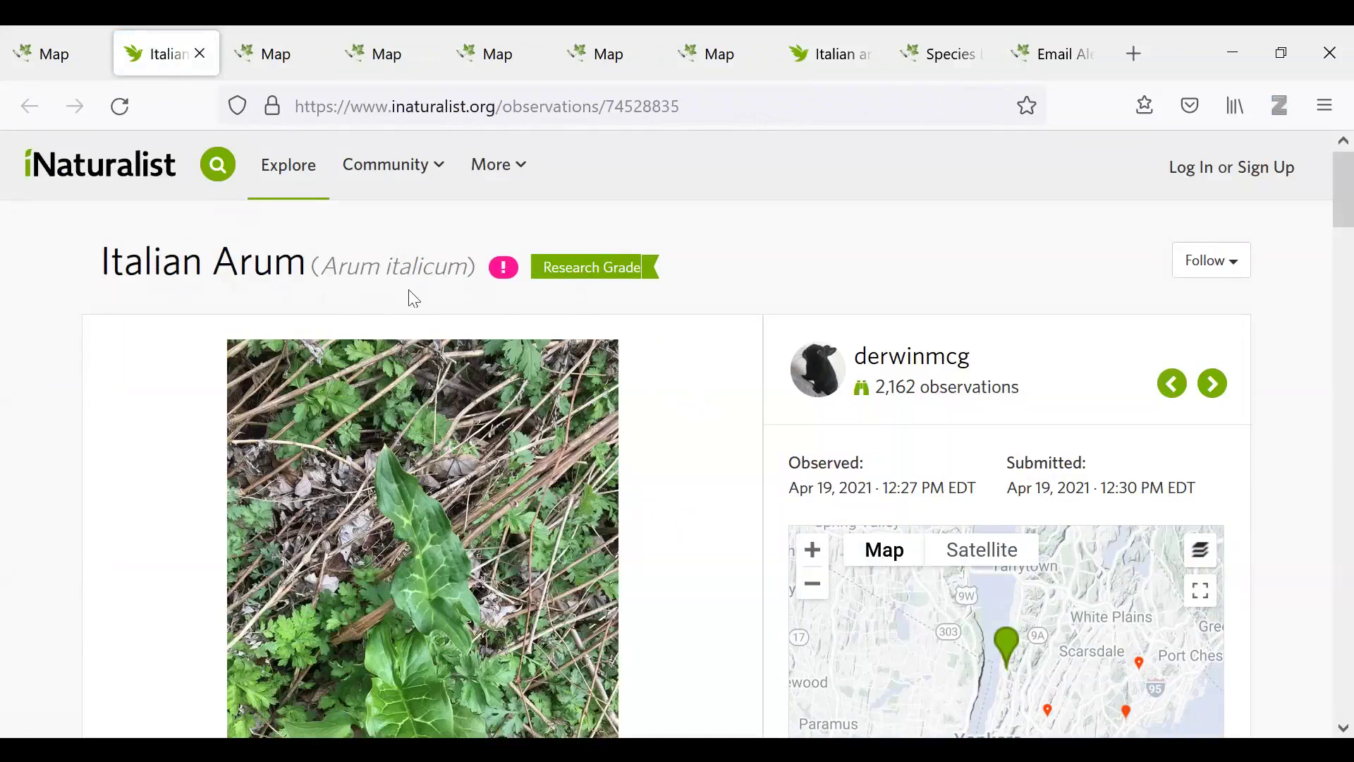
scroll(684, 430, "down", 2)
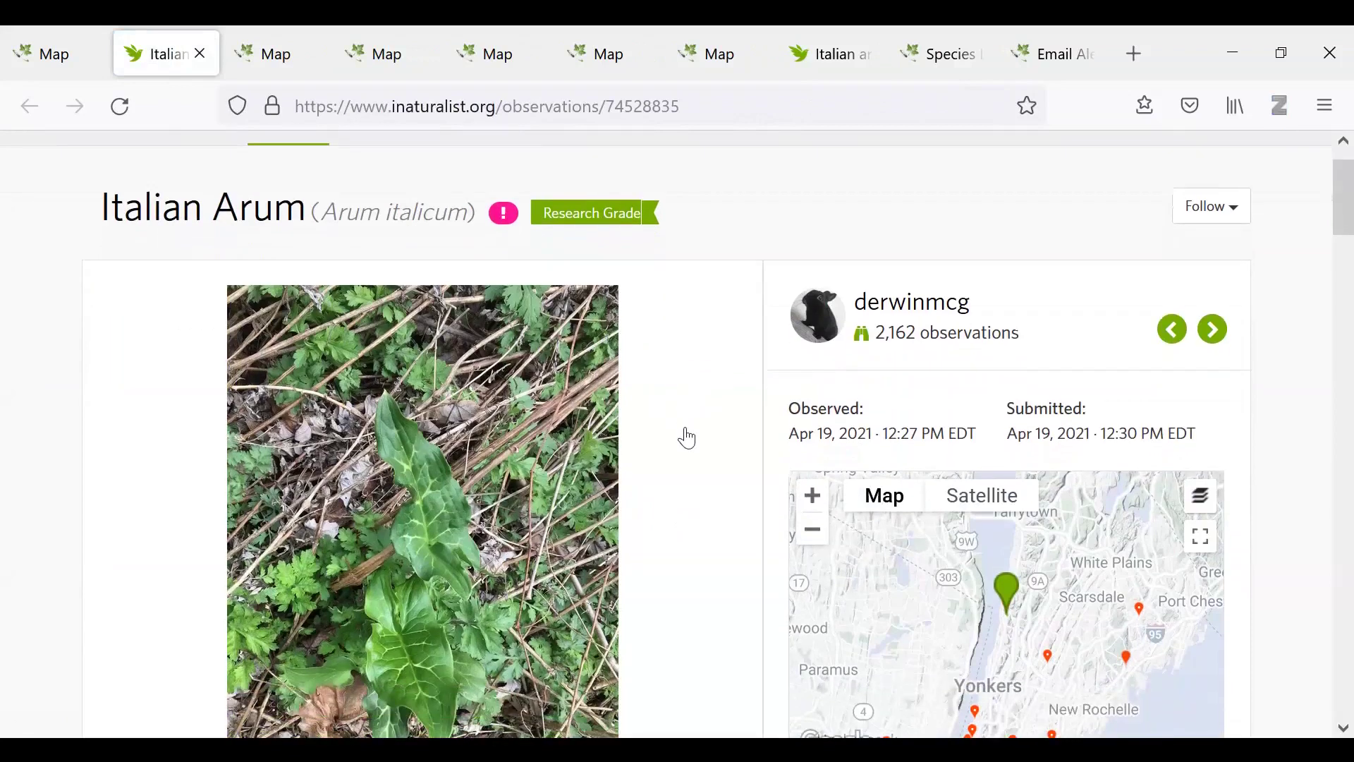
scroll(686, 437, "down", 1)
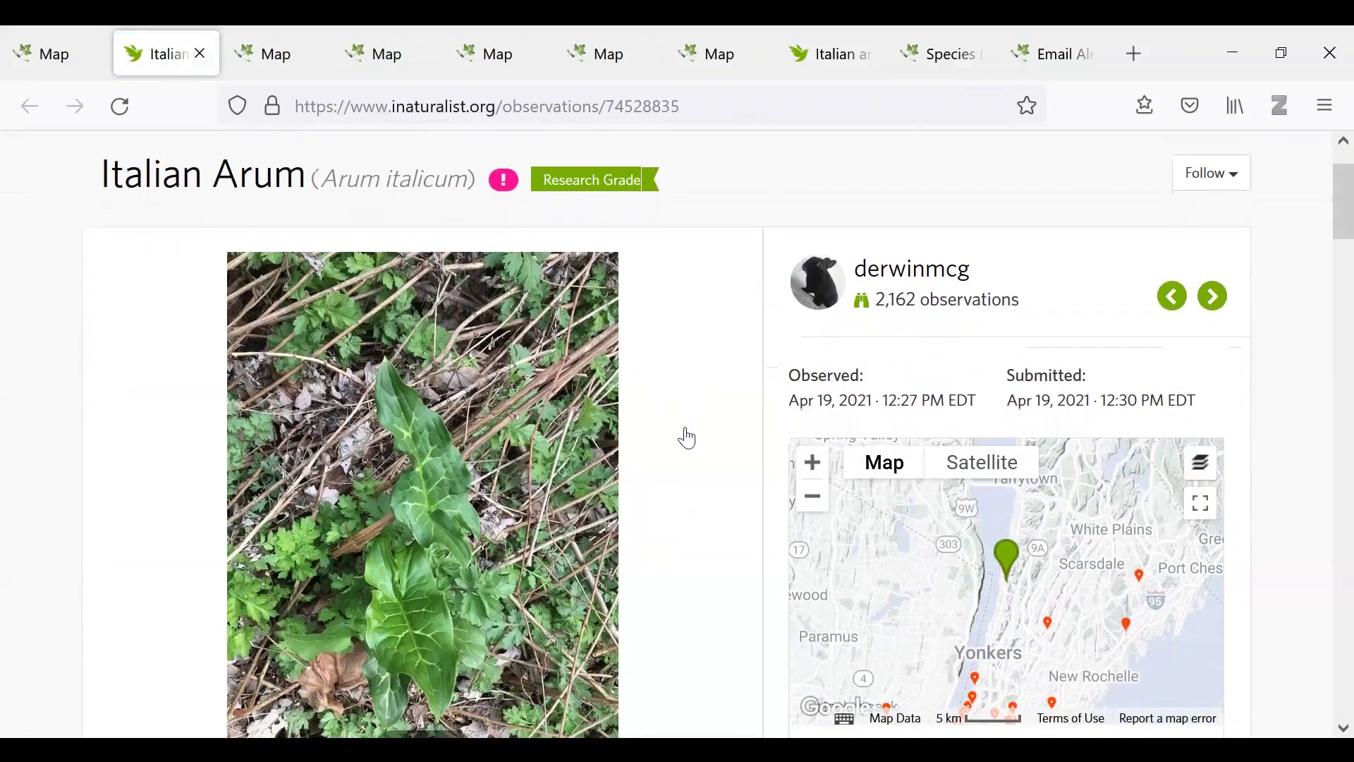
scroll(679, 418, "up", 1)
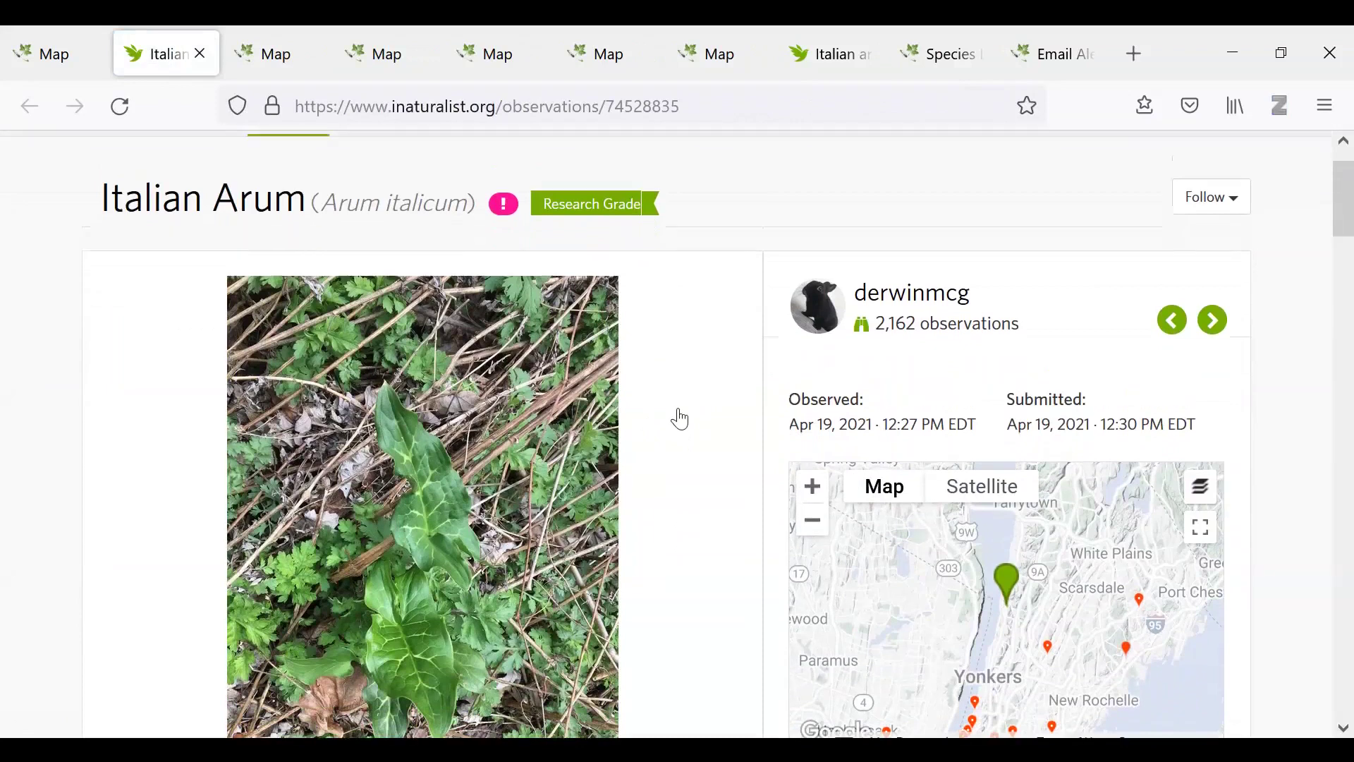
mouse_move(572, 209)
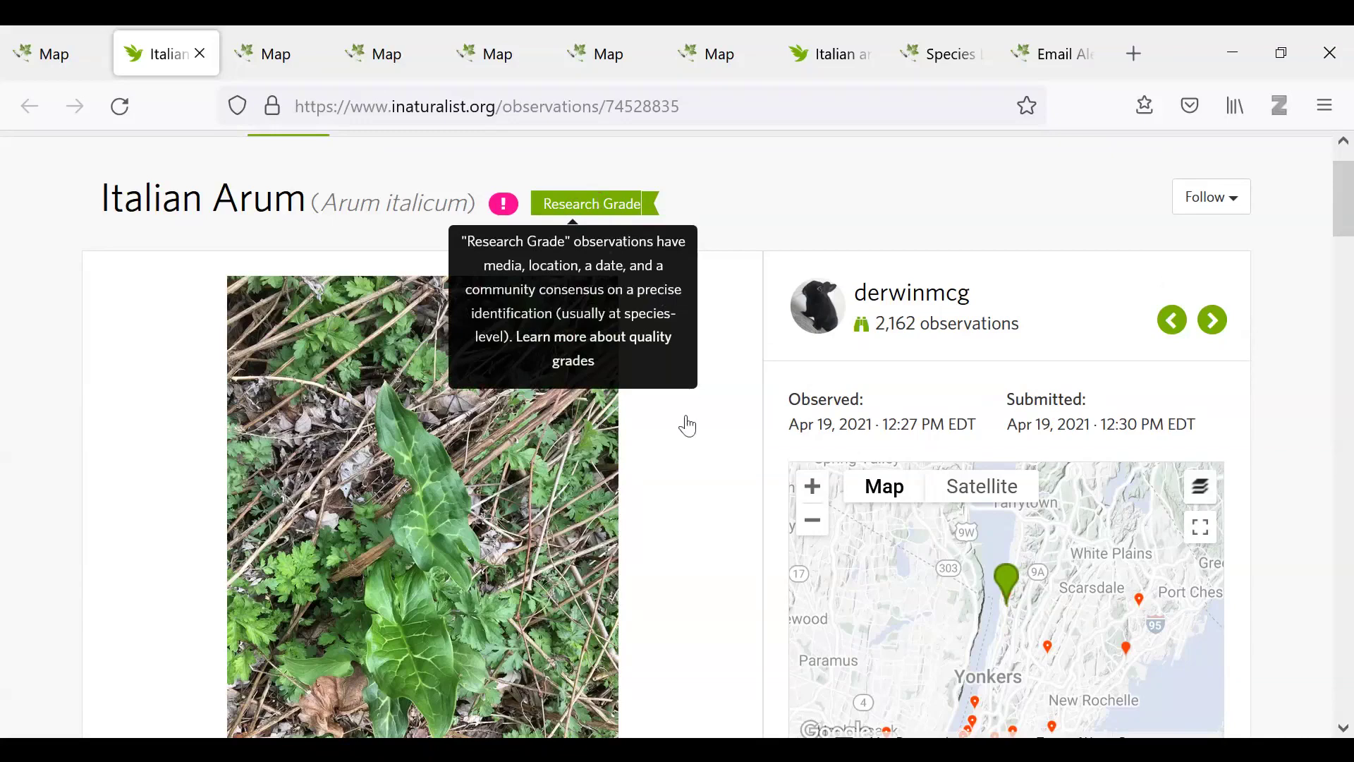
scroll(681, 432, "down", 3)
scroll(685, 433, "up", 3)
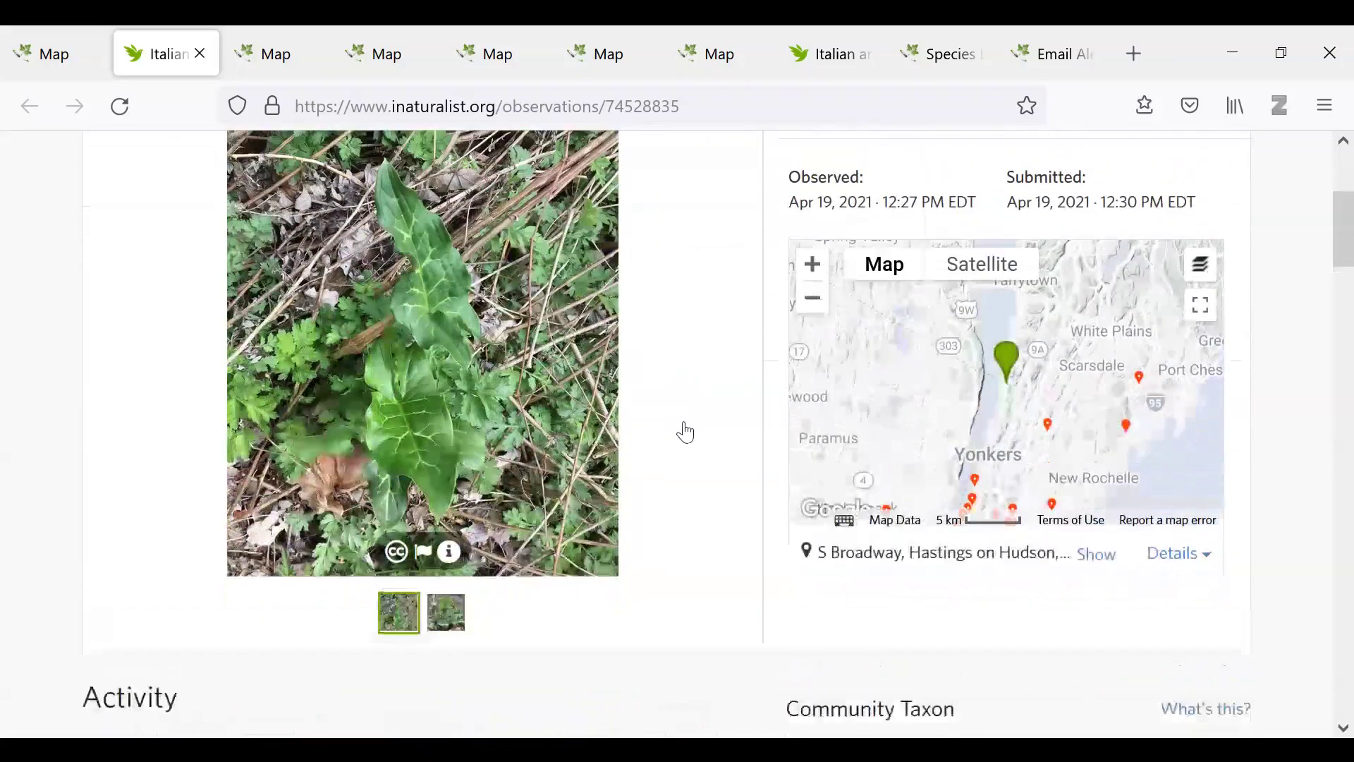
Review the observation's Research Grade explanation, then open its location details, highlight the accuracy value and close them
mouse_move(585, 172)
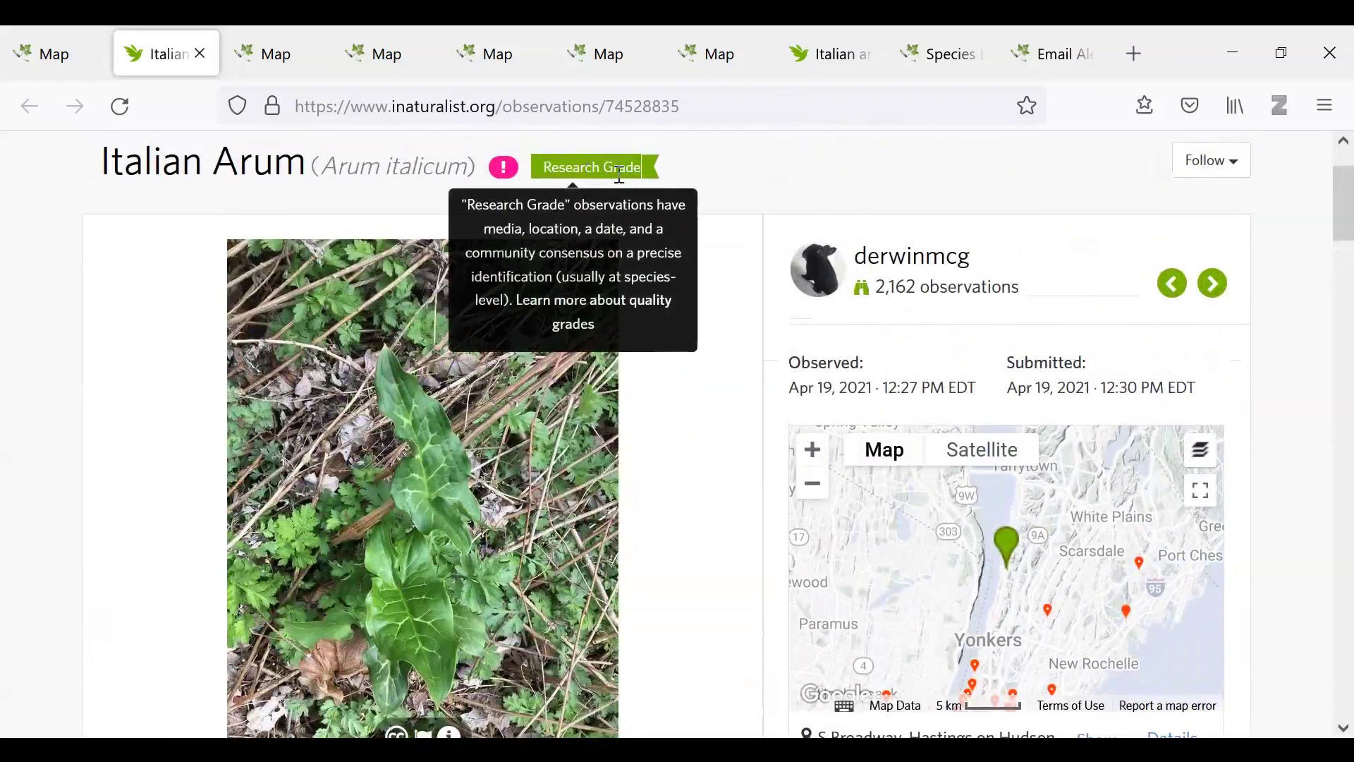
scroll(713, 537, "down", 1)
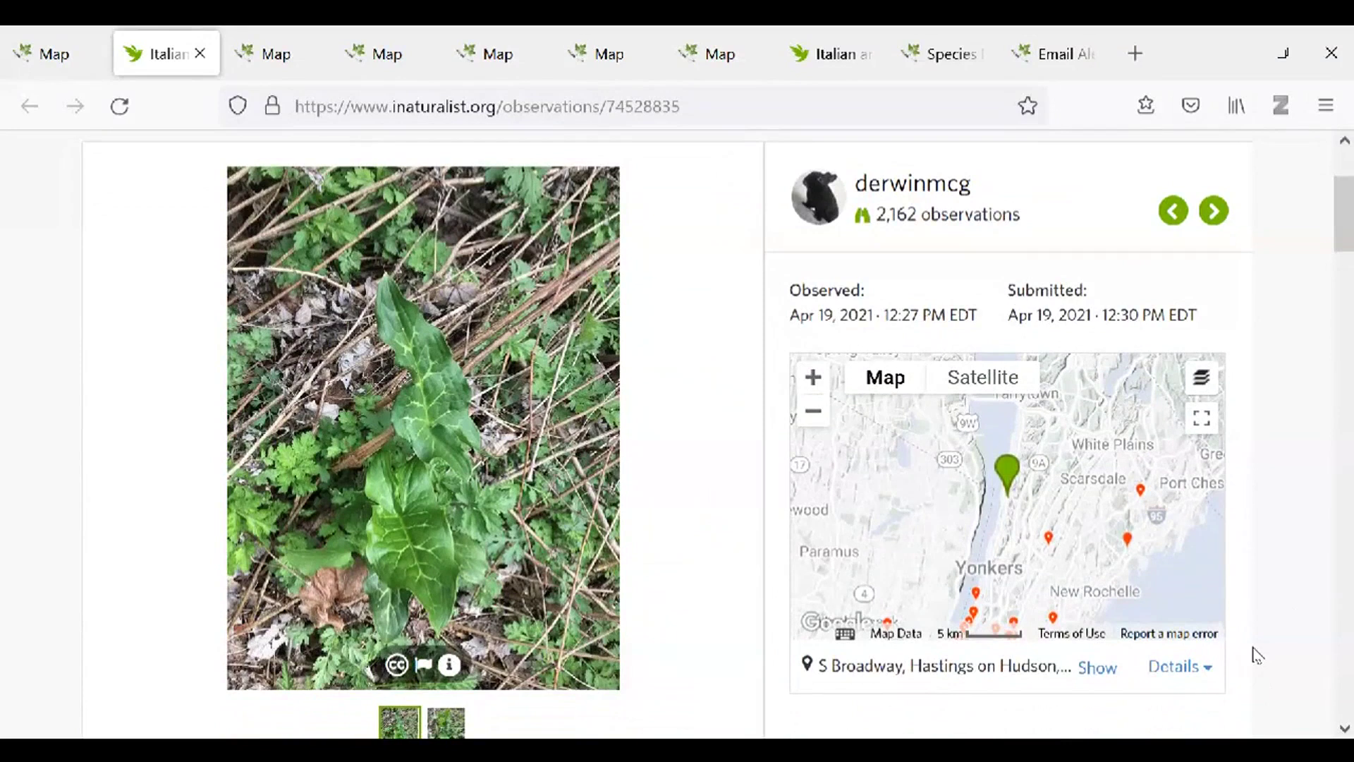
scroll(1257, 656, "down", 3)
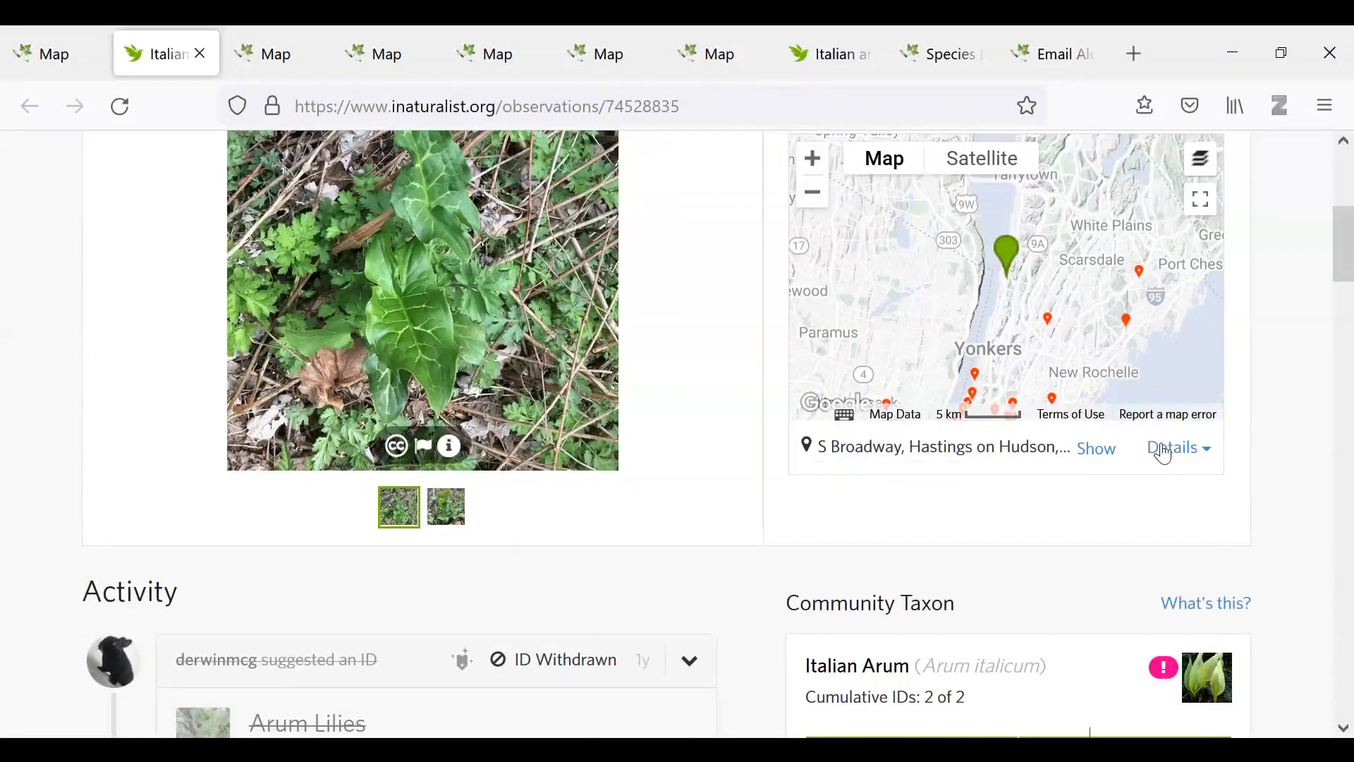
left_click(1163, 449)
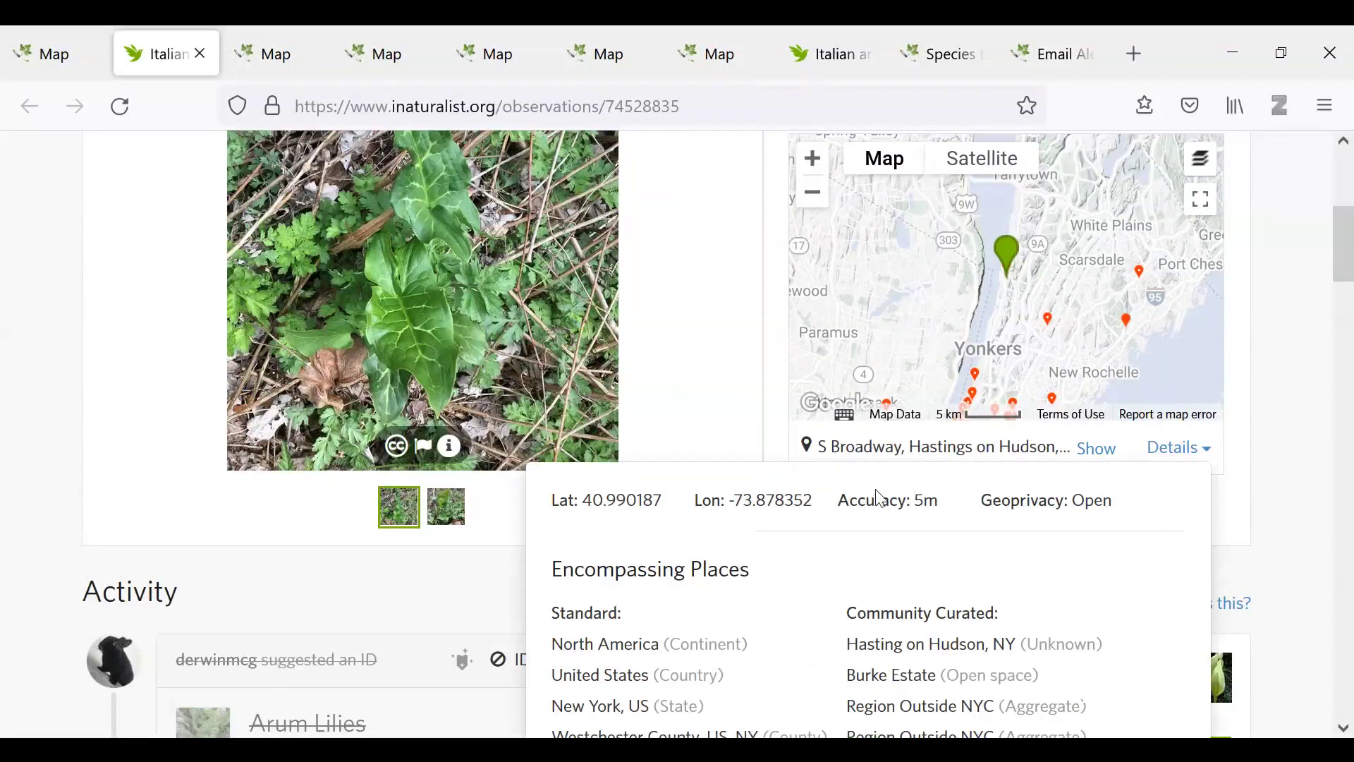
left_click_drag(941, 501, 838, 499)
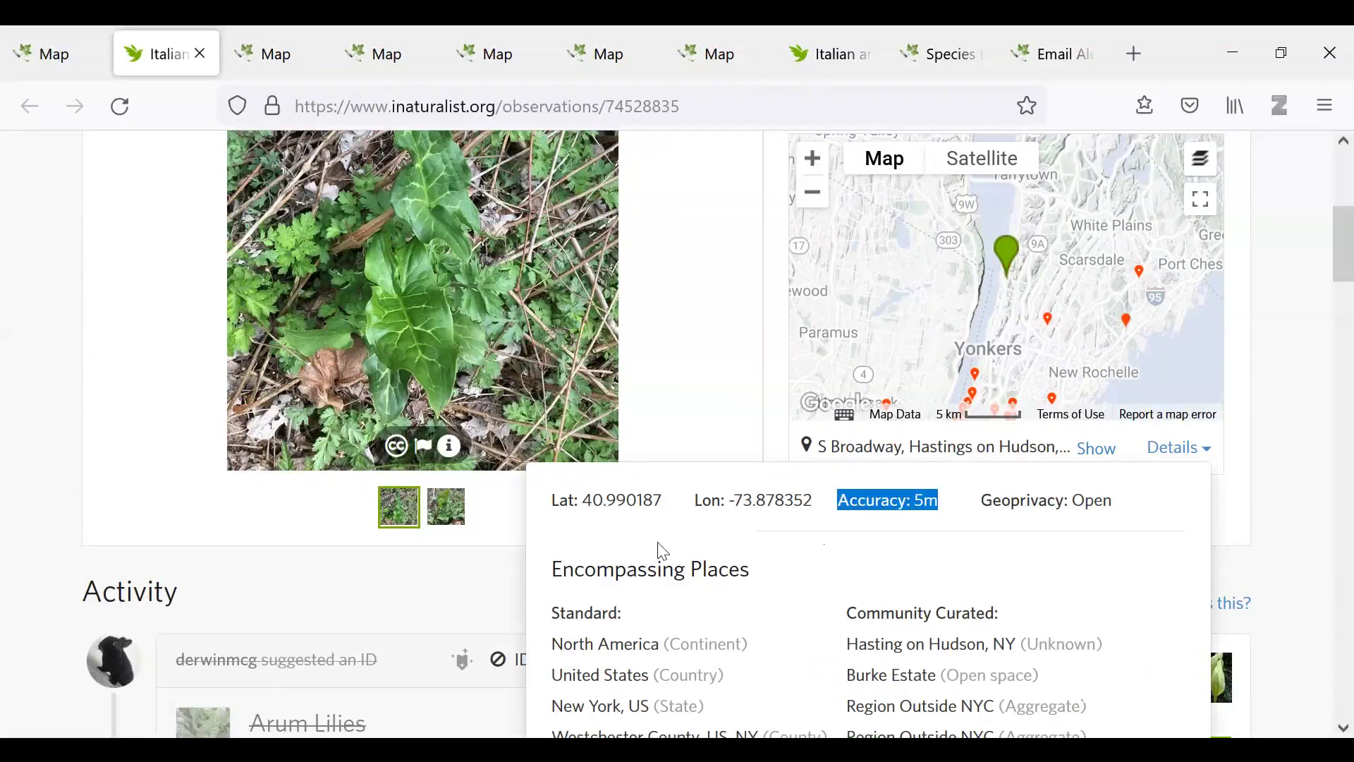
left_click(1268, 528)
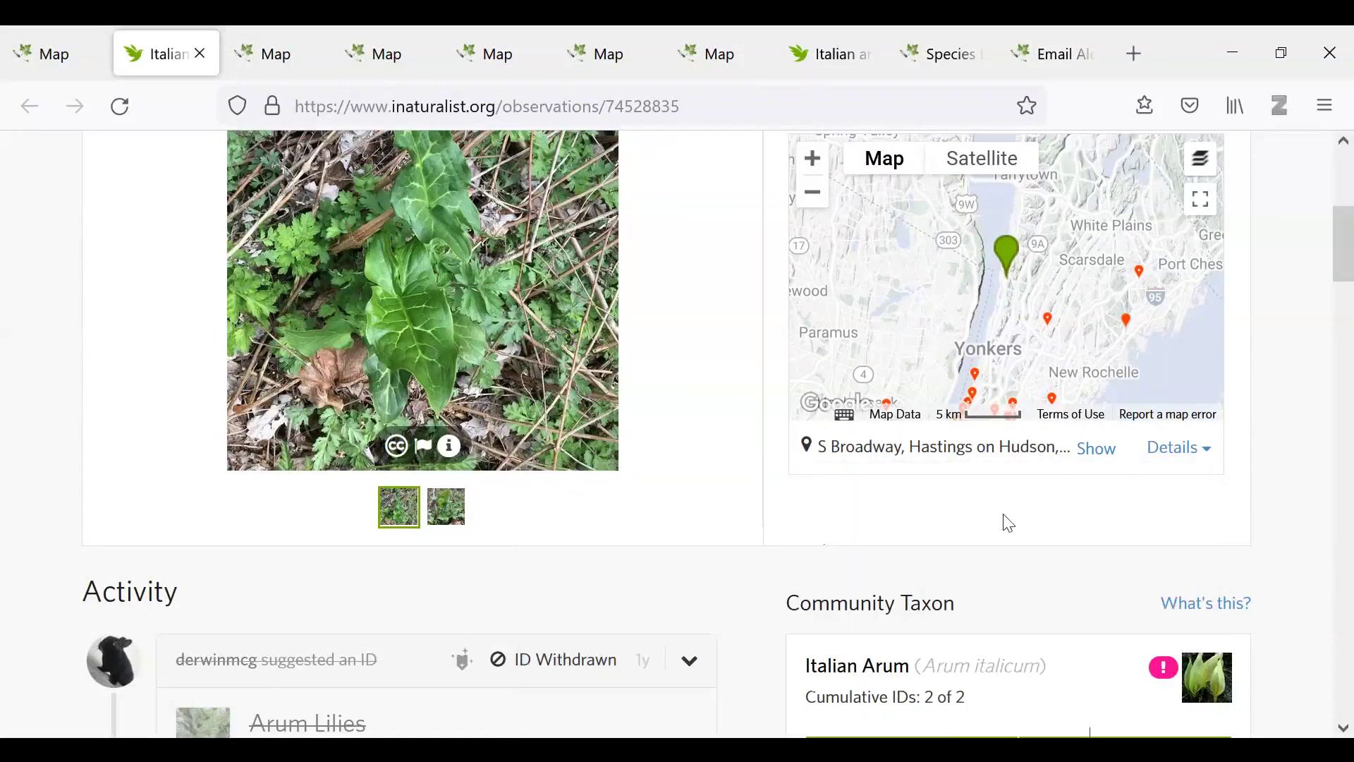
Read through the observation's identification history and Community Taxon section, and return to its Research Grade label
scroll(1005, 522, "down", 1)
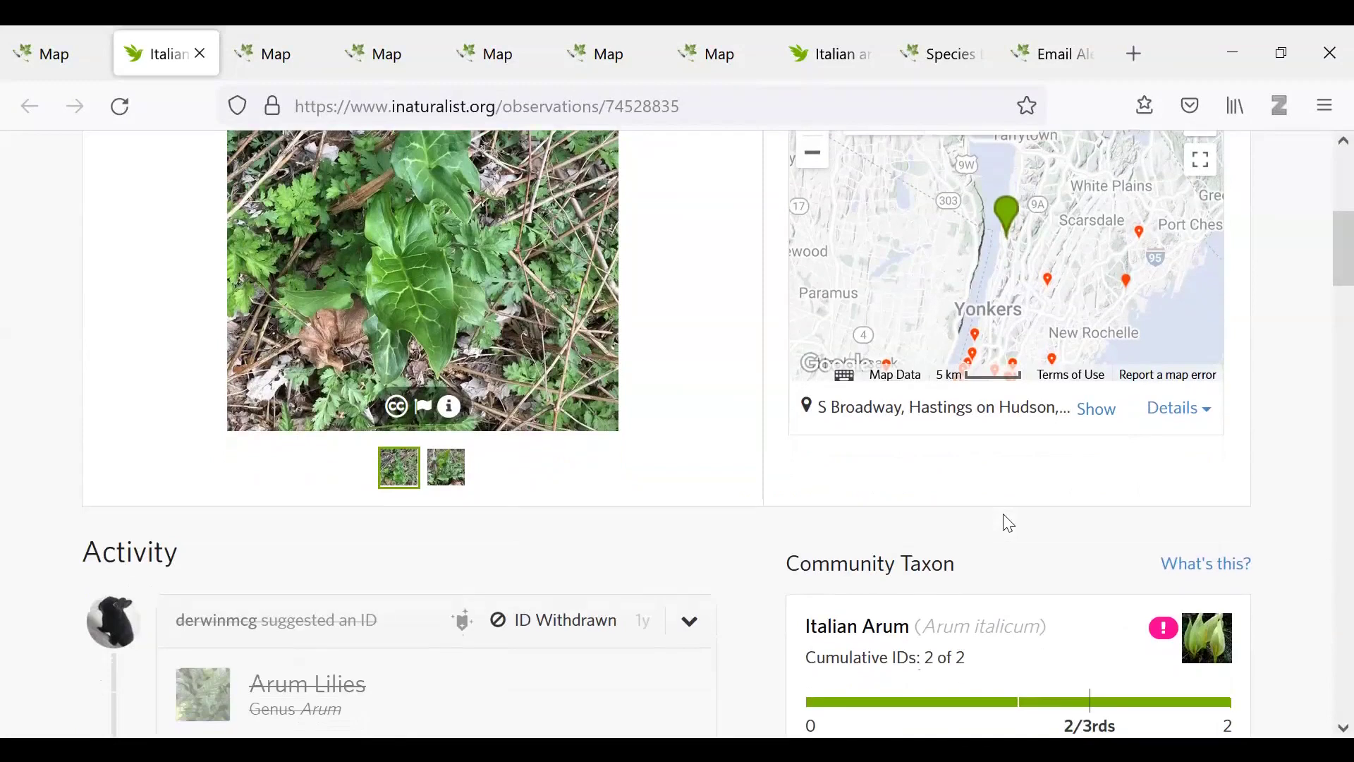
scroll(668, 493, "down", 5)
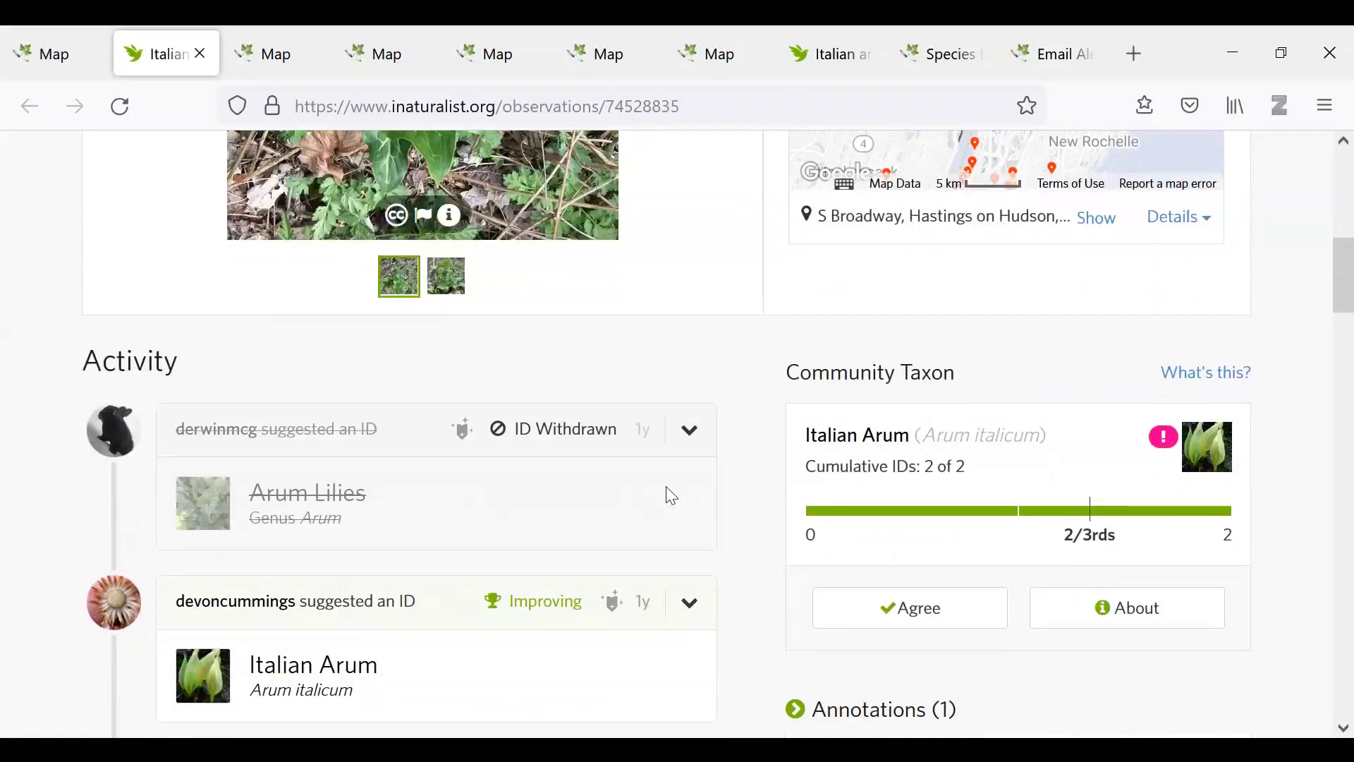
scroll(667, 494, "down", 1)
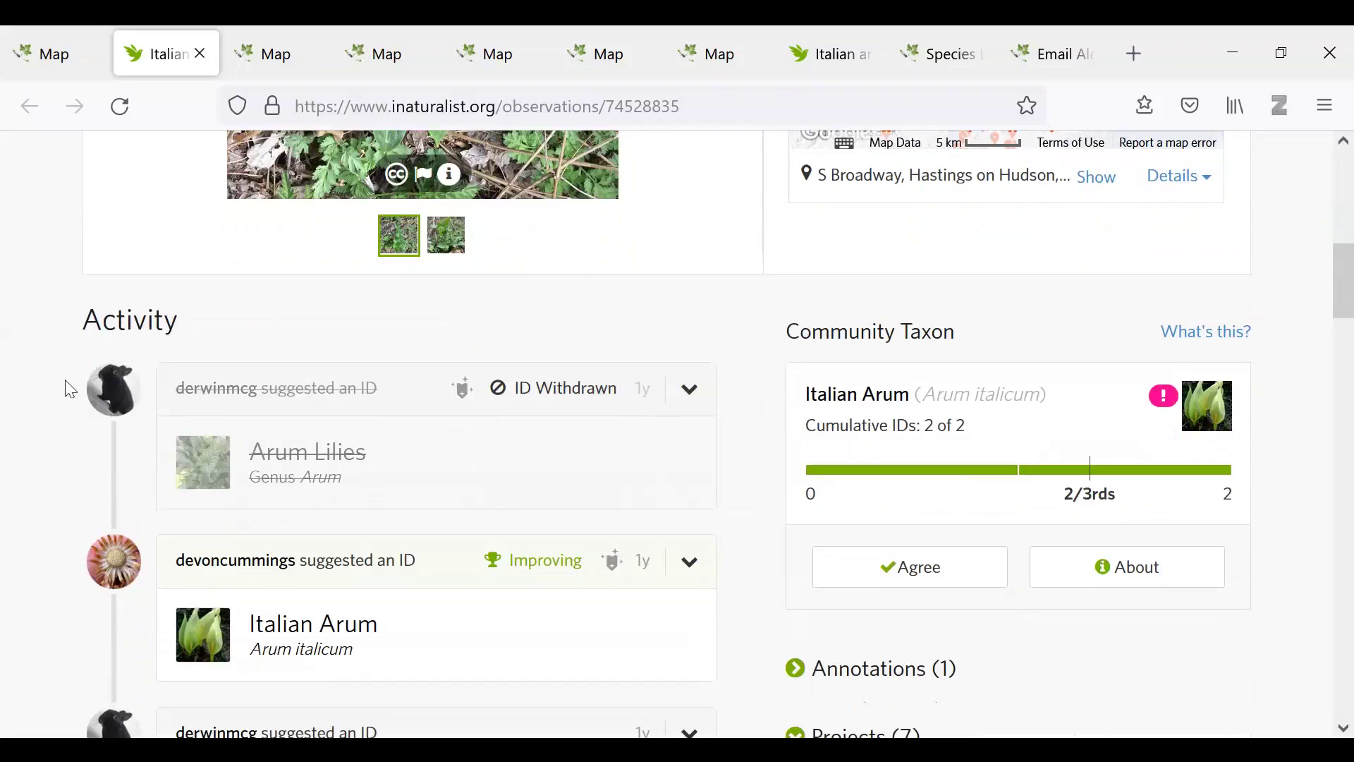
scroll(65, 382, "down", 5)
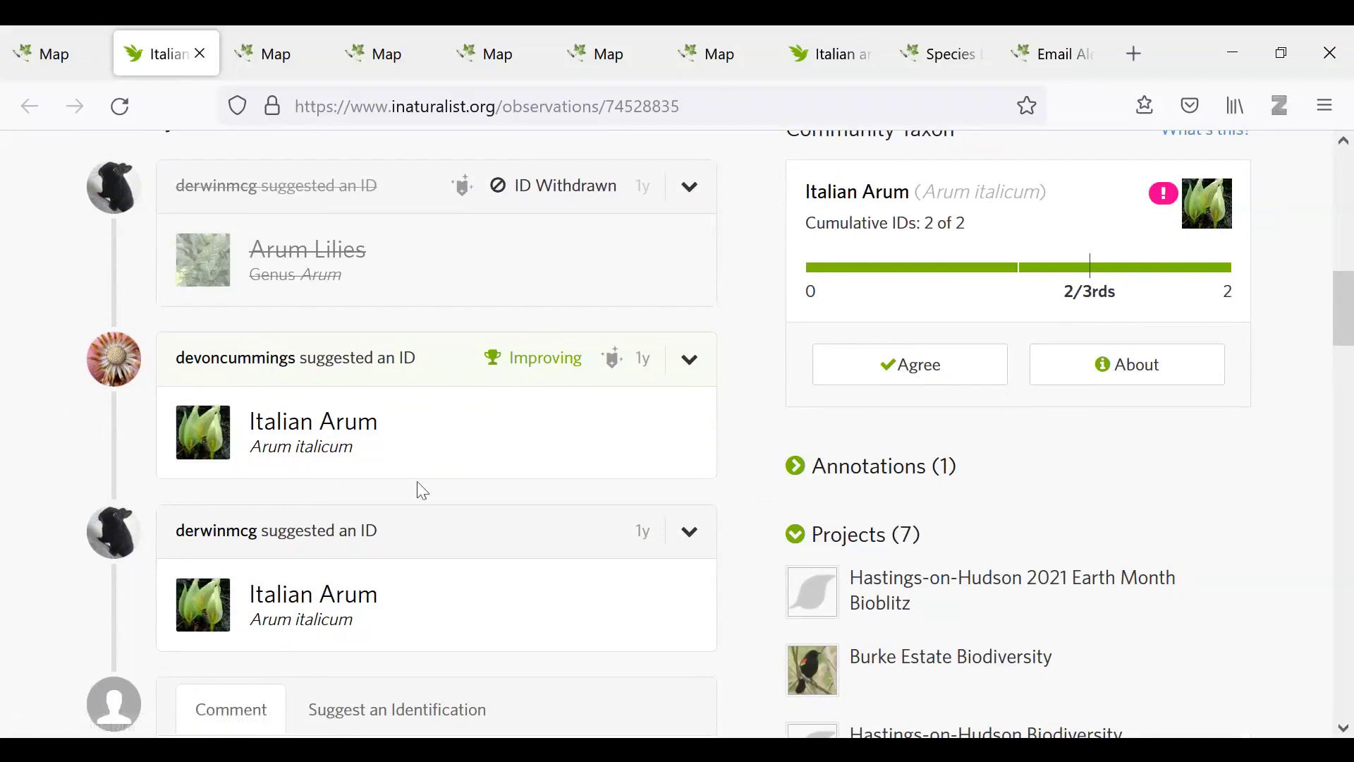
scroll(420, 522, "down", 2)
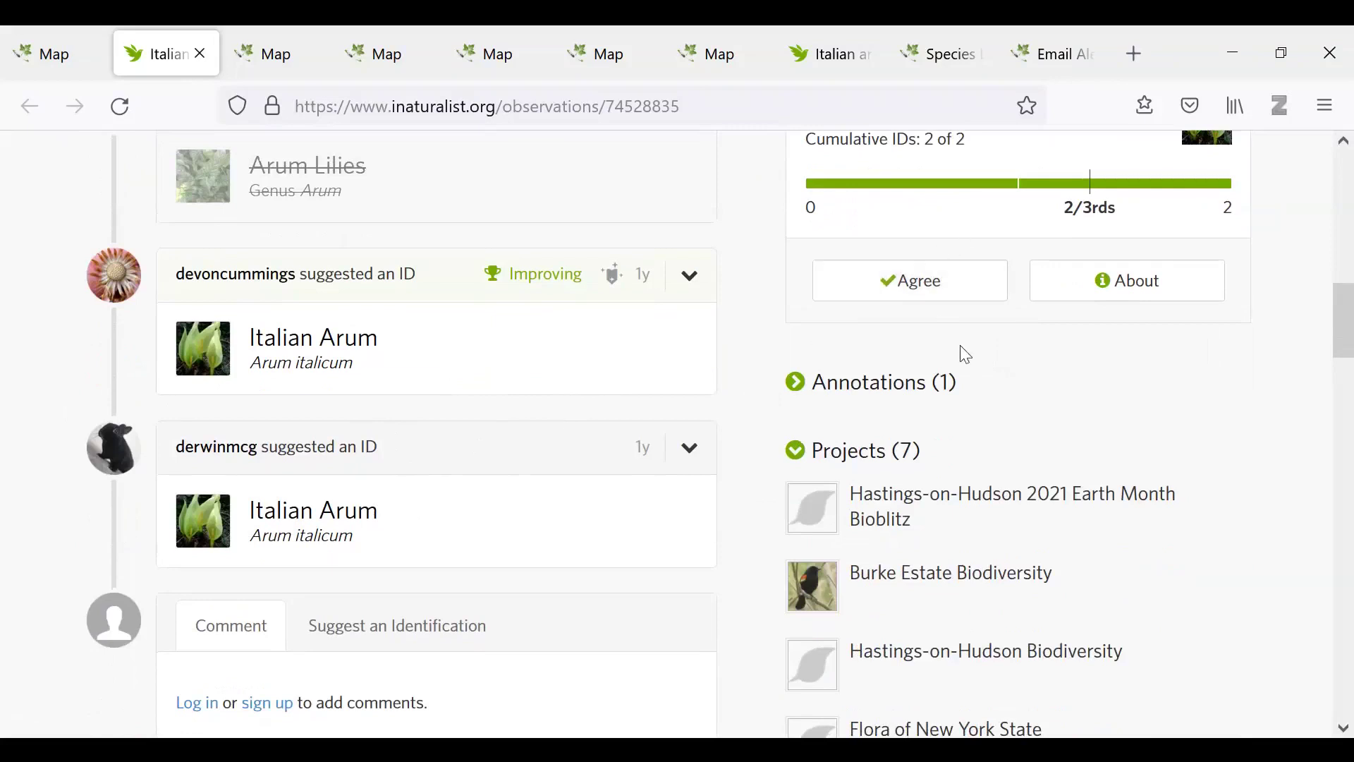
scroll(965, 354, "up", 1)
scroll(961, 354, "up", 10)
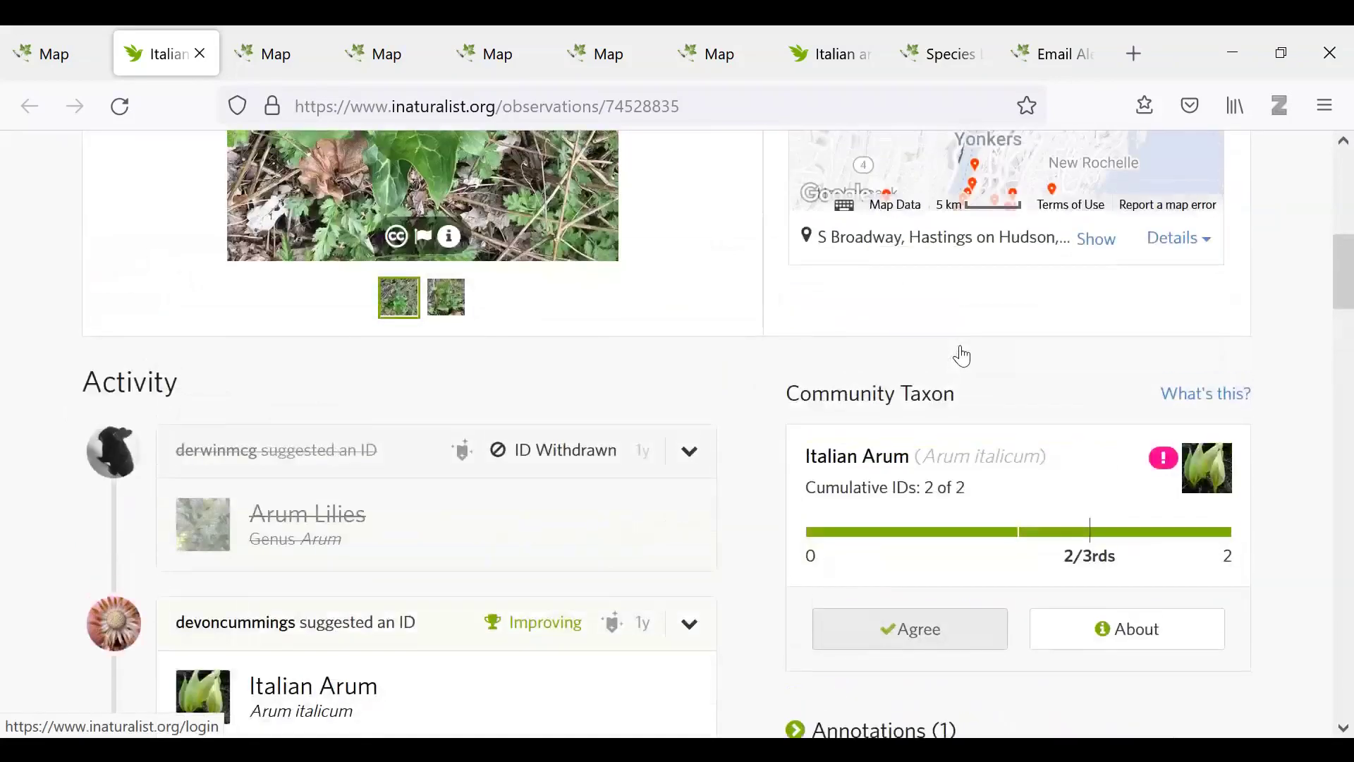
scroll(740, 316, "up", 4)
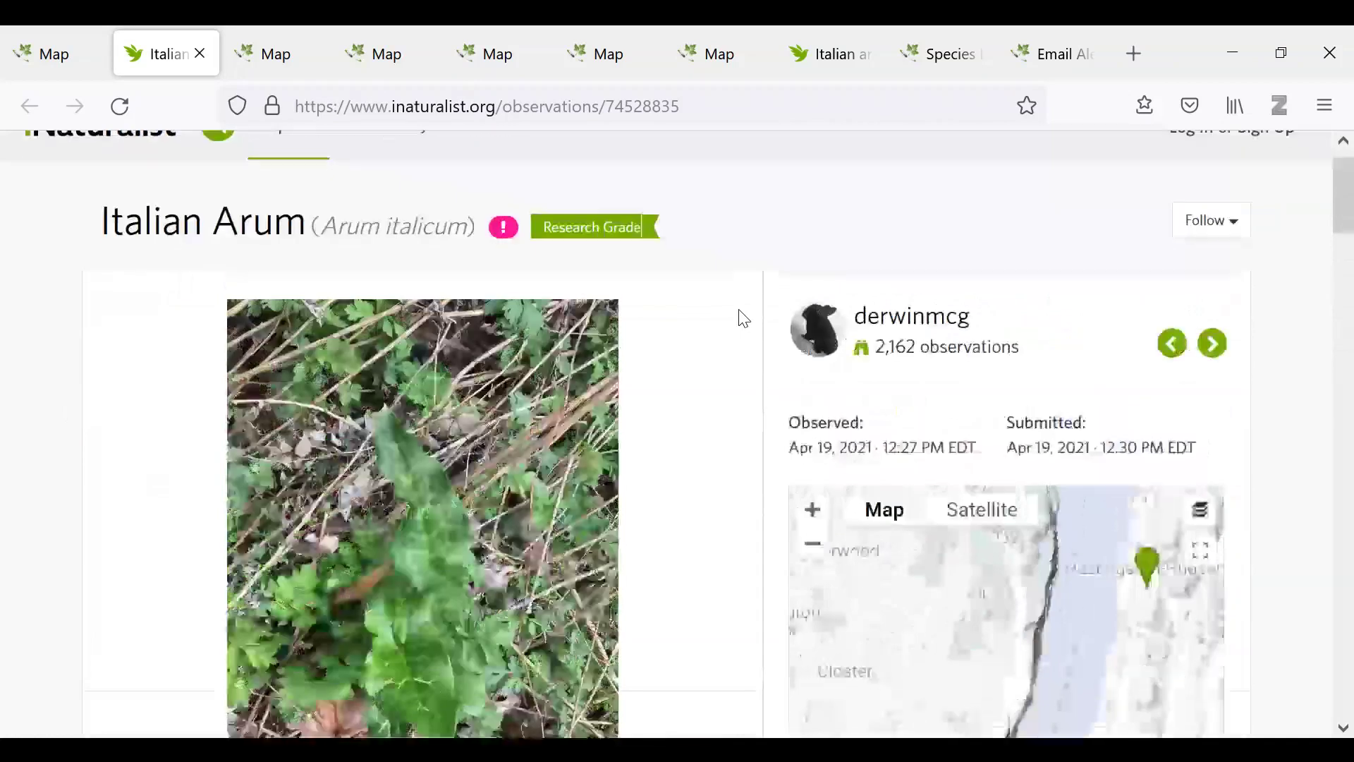
mouse_move(660, 231)
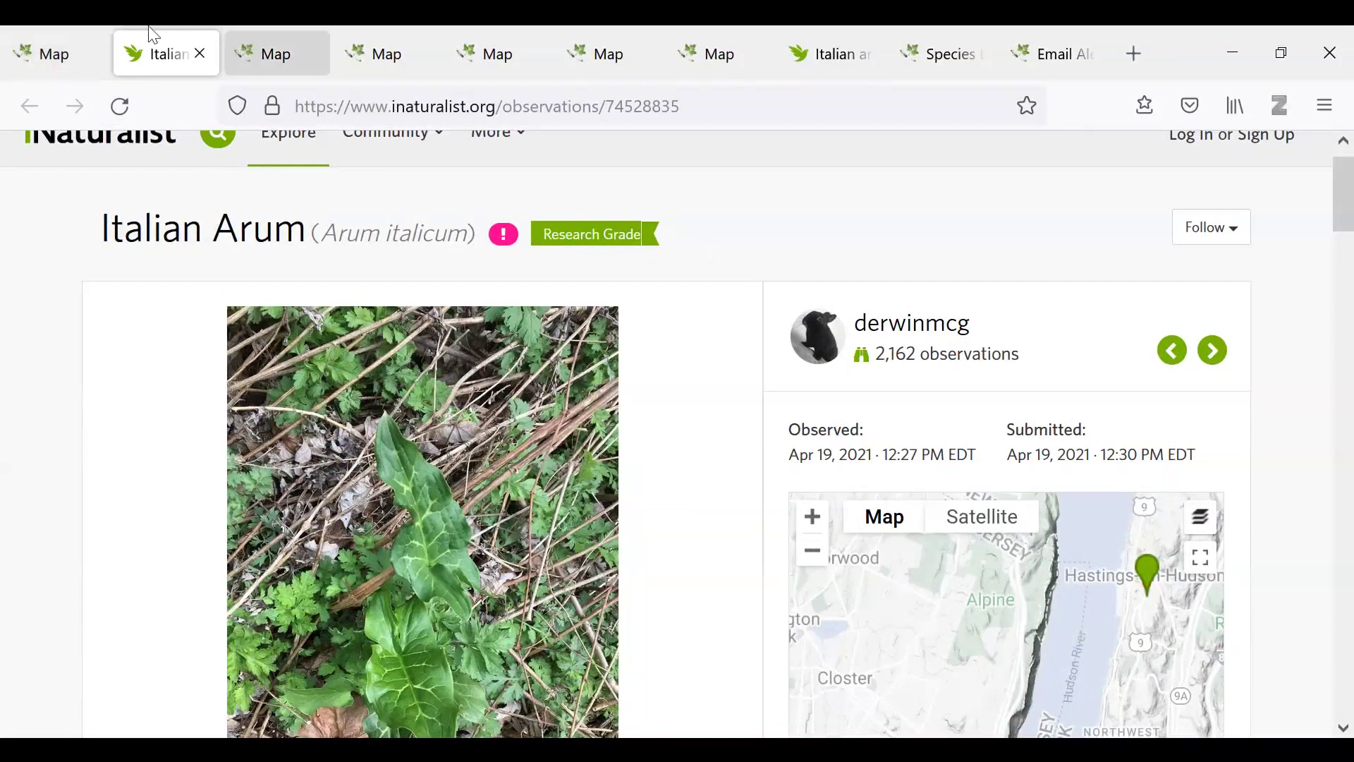
Return to the iMapInvasives map and close the observation's details and the results table
left_click(67, 53)
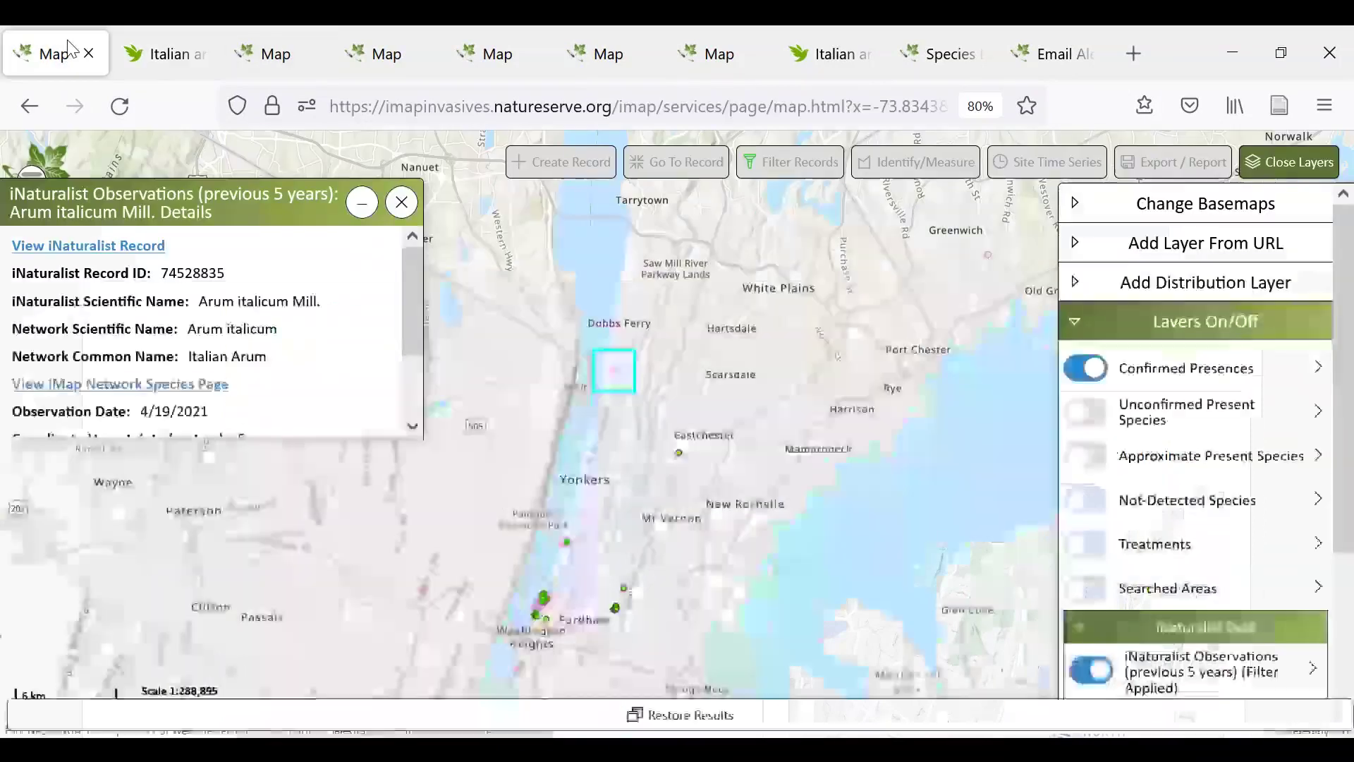
left_click(402, 203)
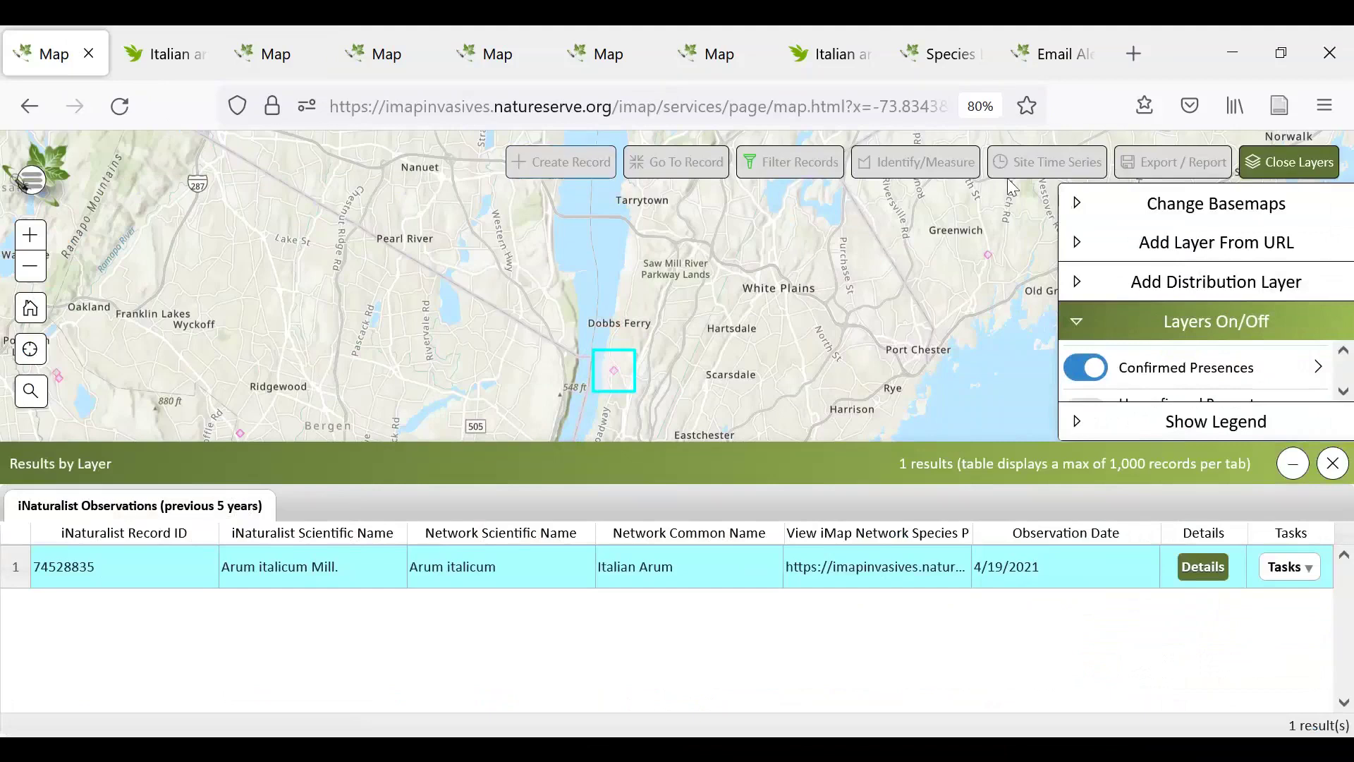
left_click(1333, 463)
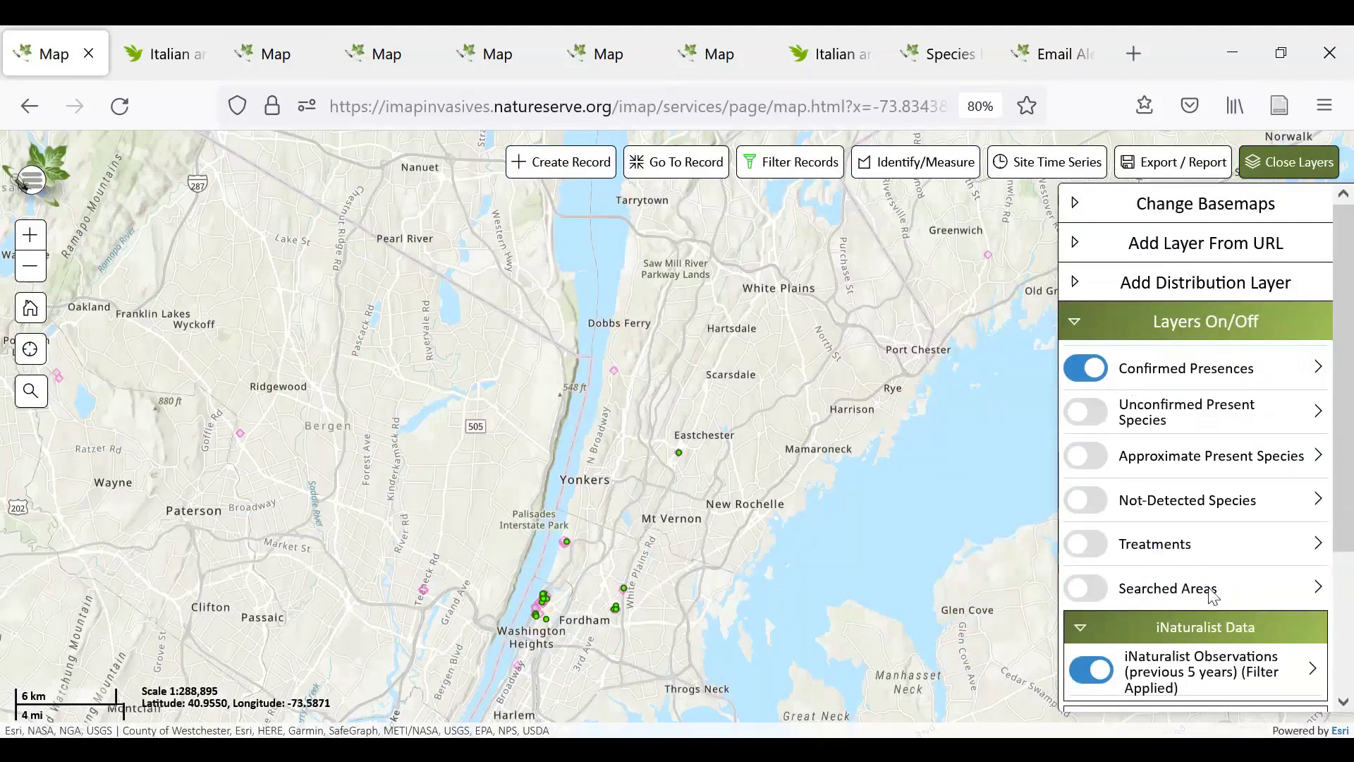
Expand the iNaturalist Observations (previous 5 years) layer's options and switch the layer off and back on to compare the map
scroll(1227, 589, "down", 3)
left_click(1321, 575)
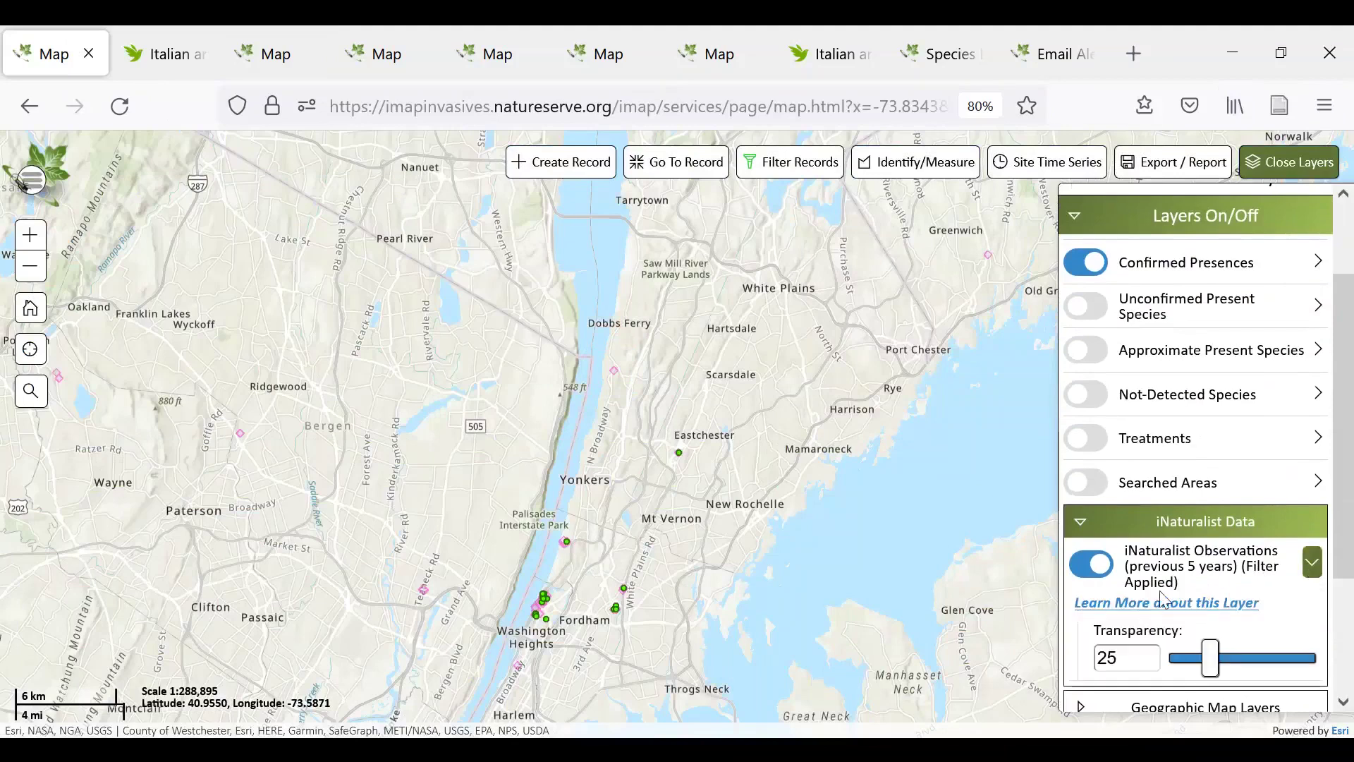
triple_click(1172, 574)
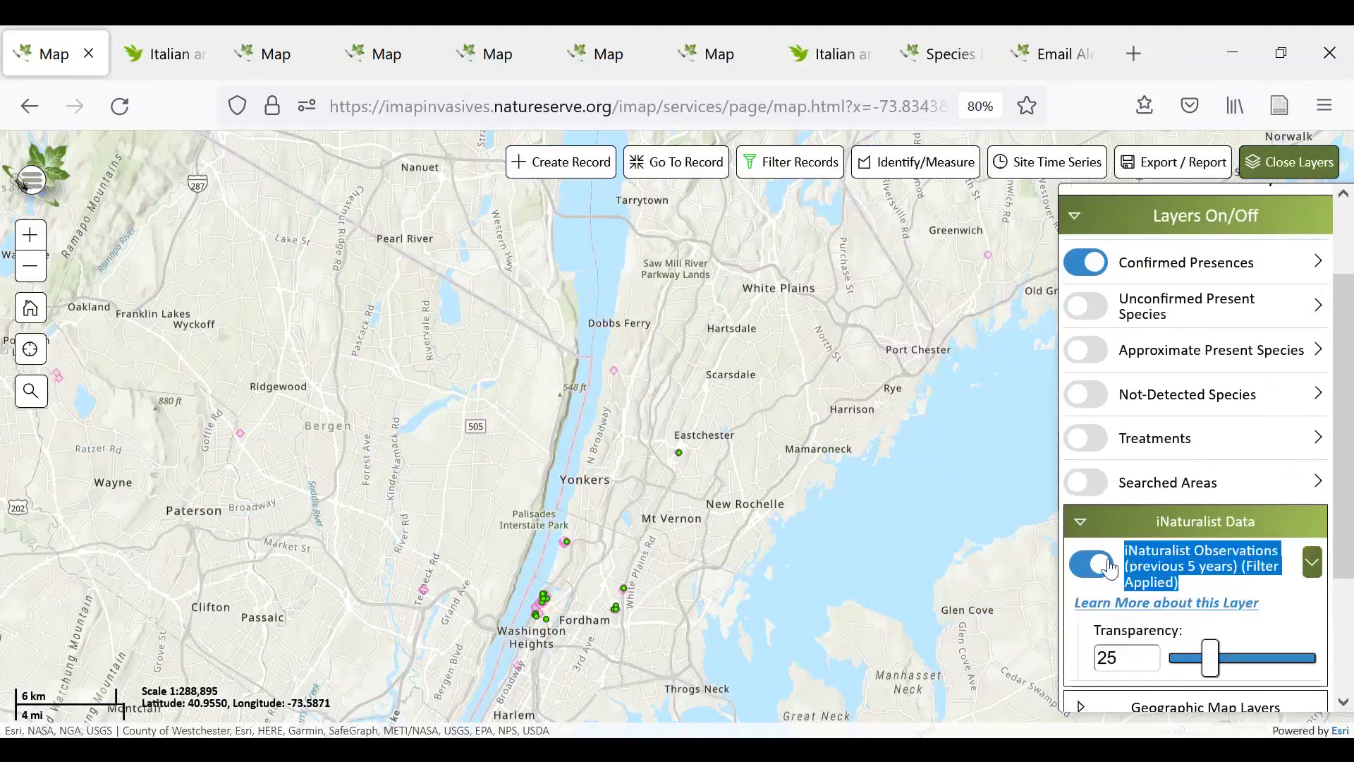
left_click(1172, 575)
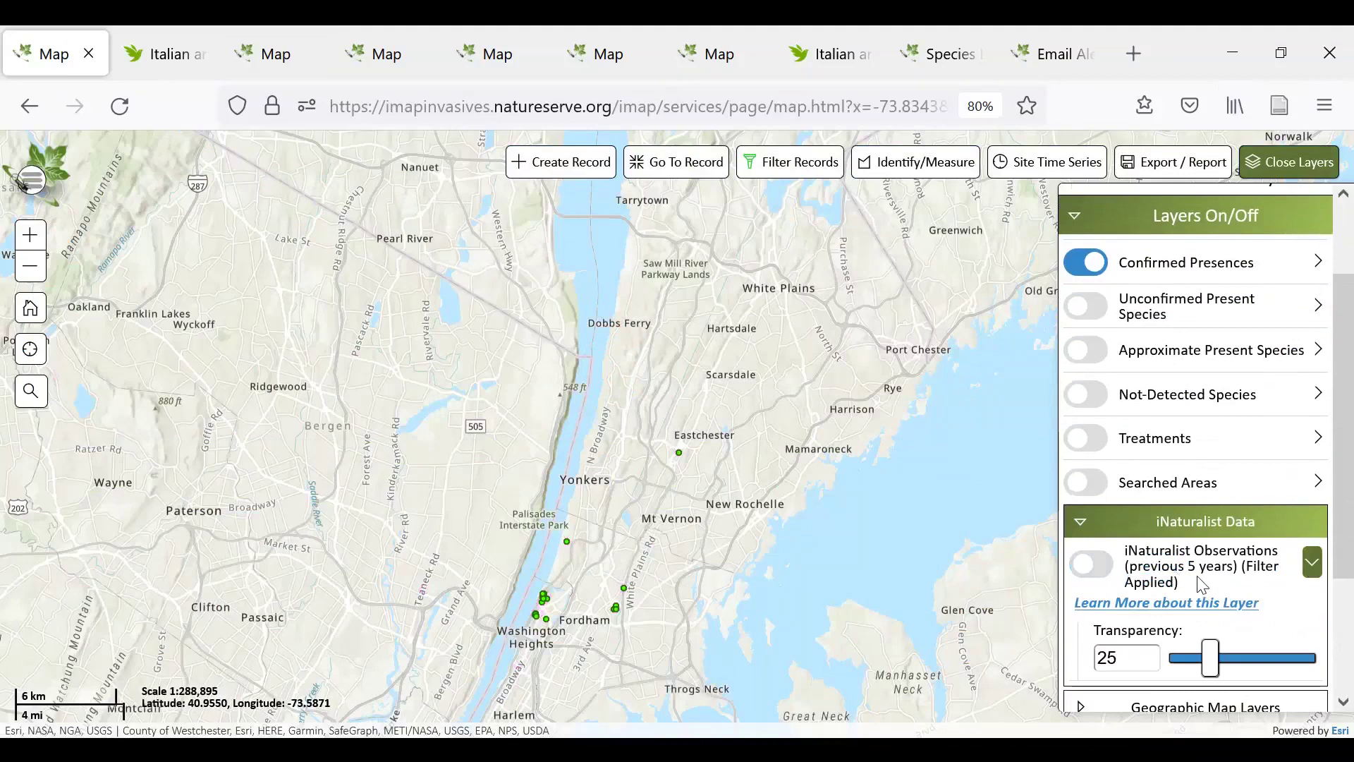
left_click(1109, 570)
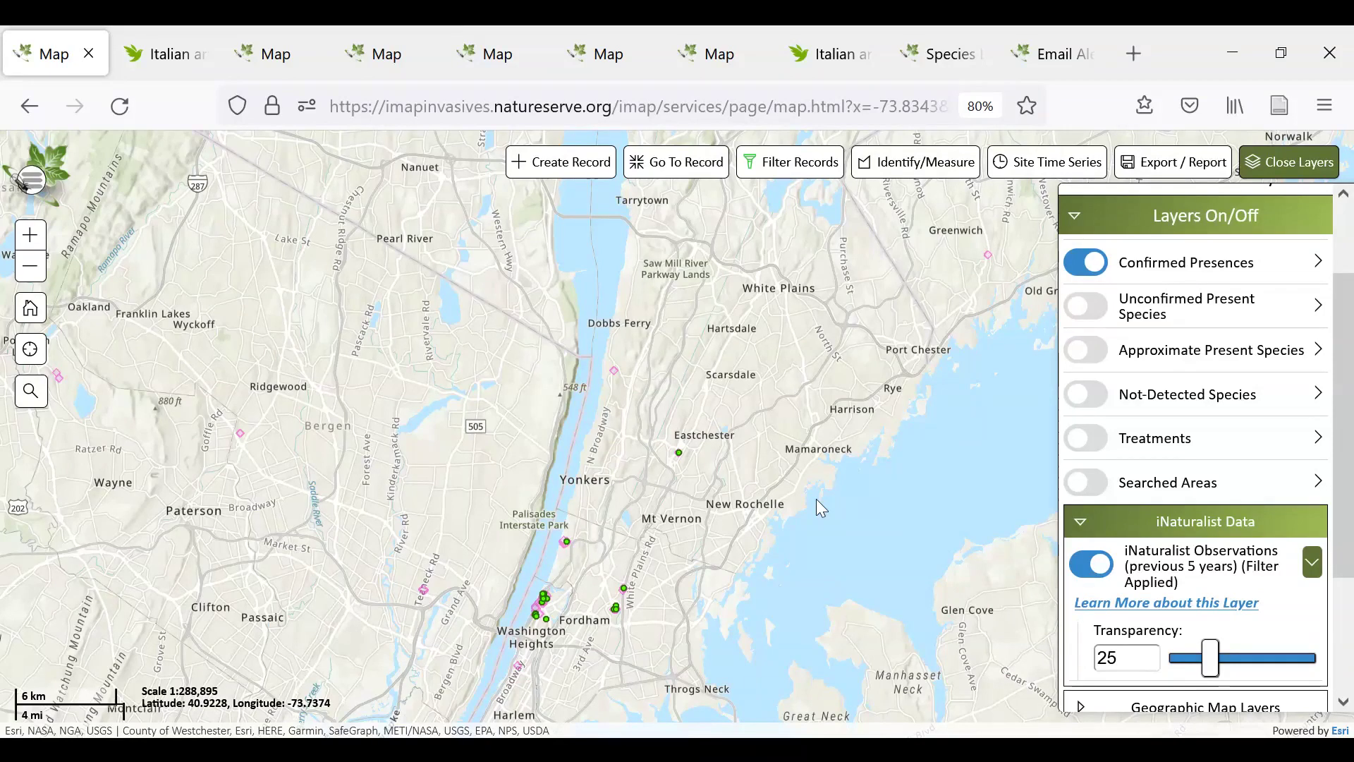
left_click(32, 185)
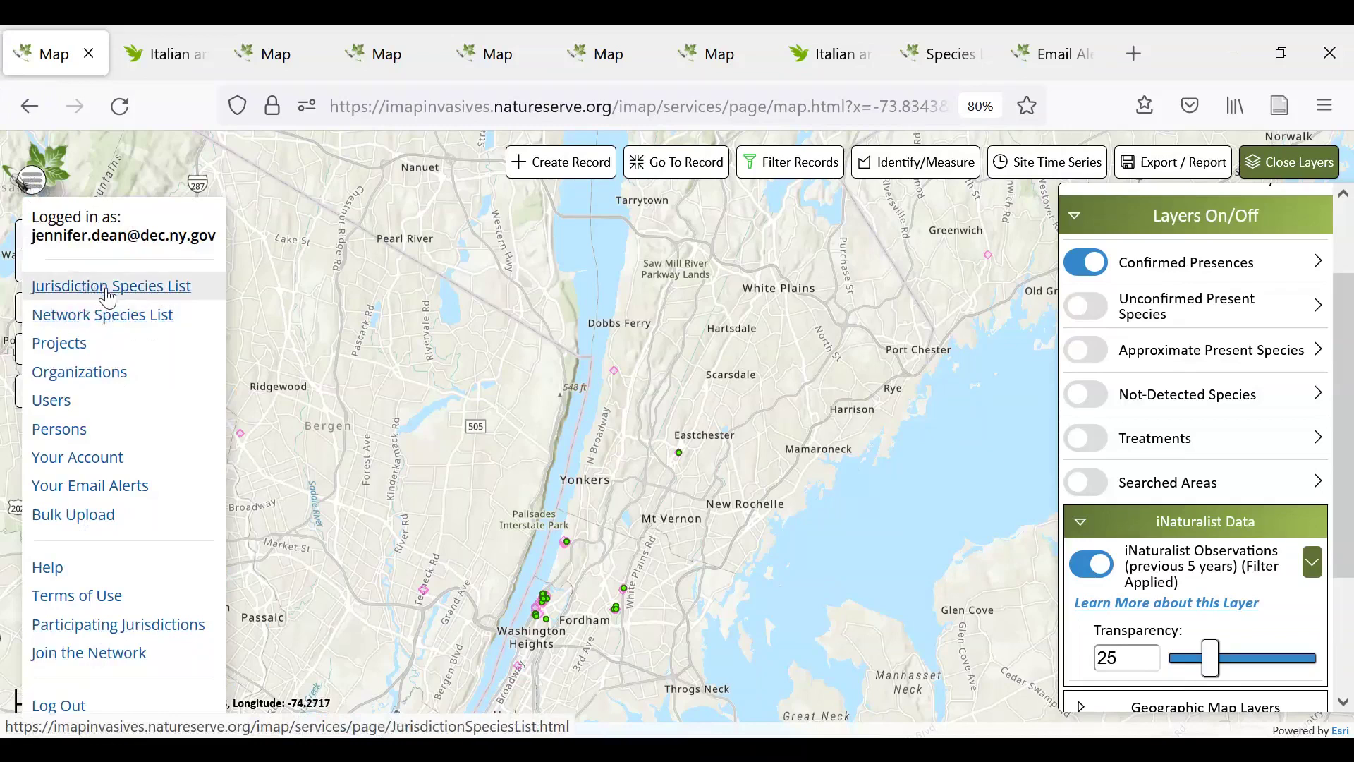
left_click(32, 180)
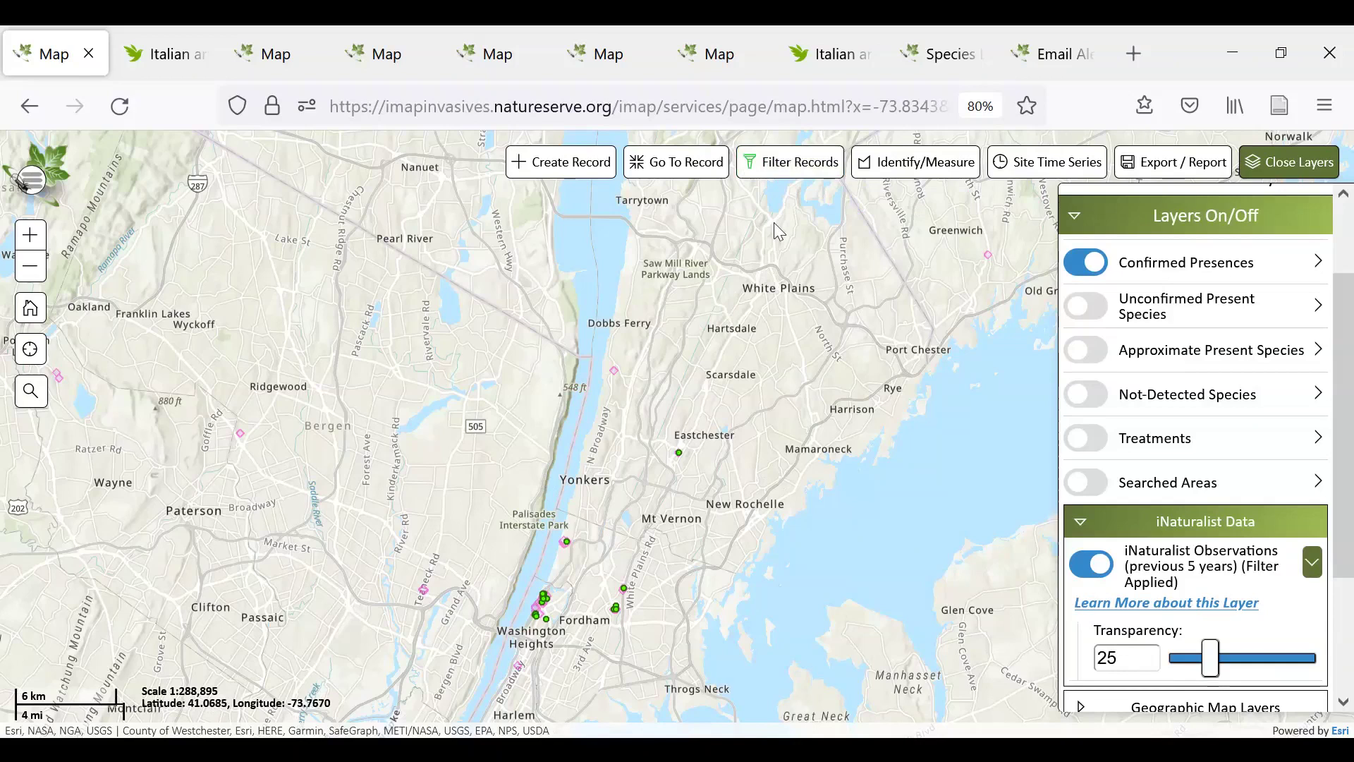
Clear the Italian Arum species filter from the map records and close the filter window
left_click(671, 469)
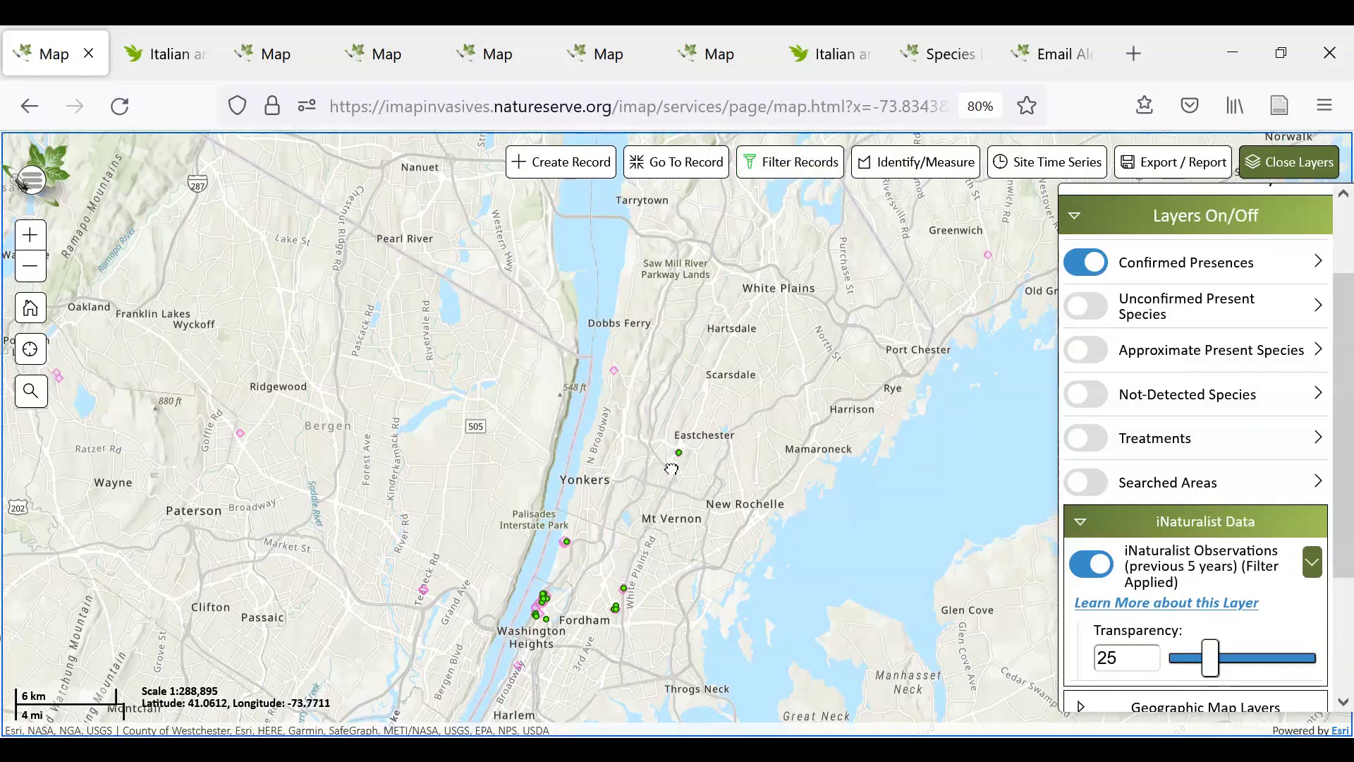
left_click_drag(671, 469, 571, 726)
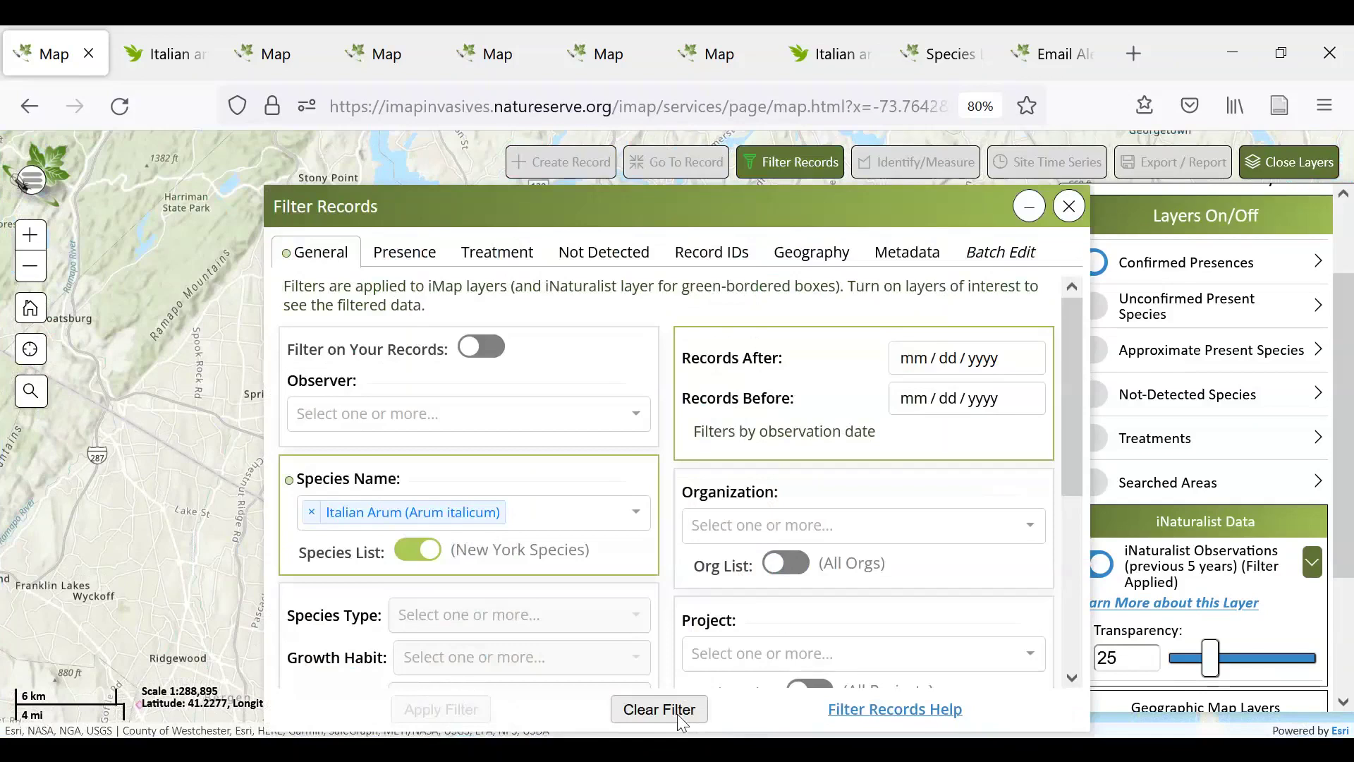
left_click(659, 709)
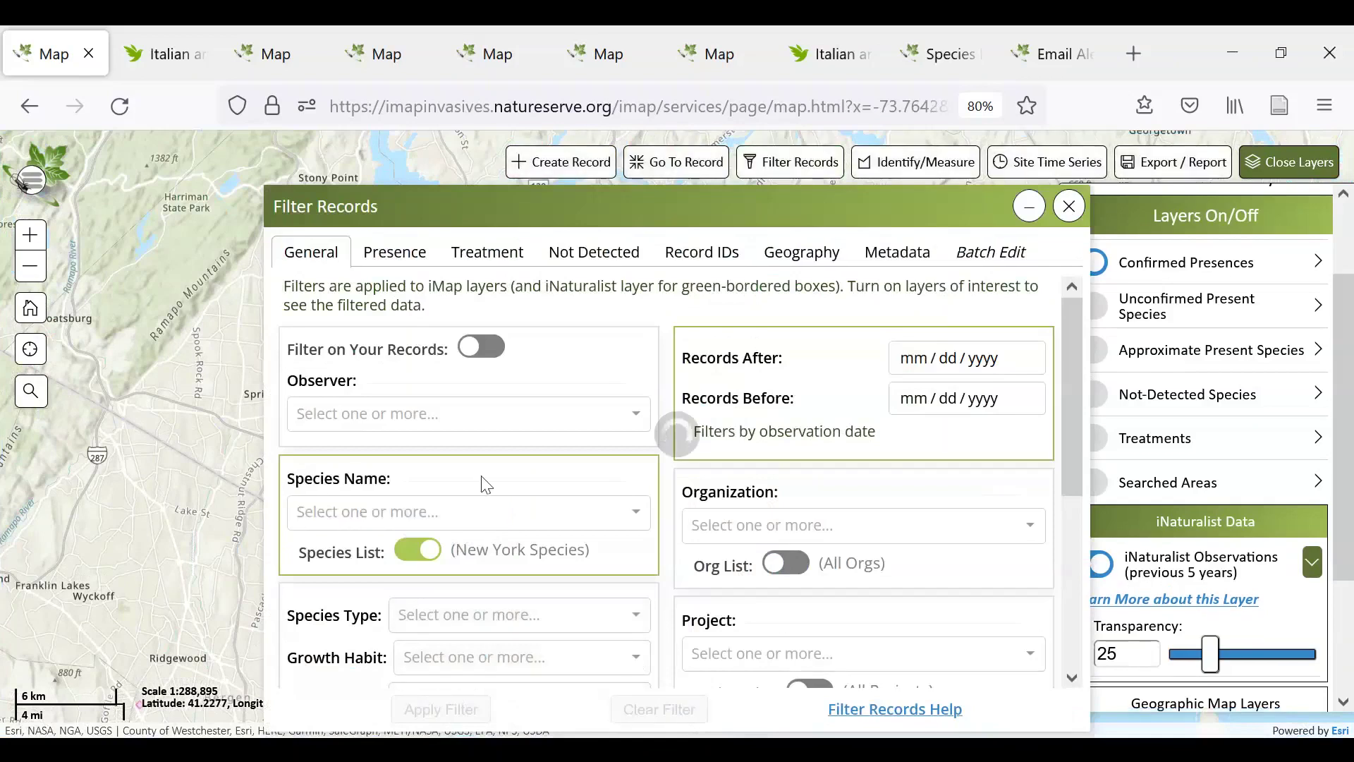
left_click(1066, 206)
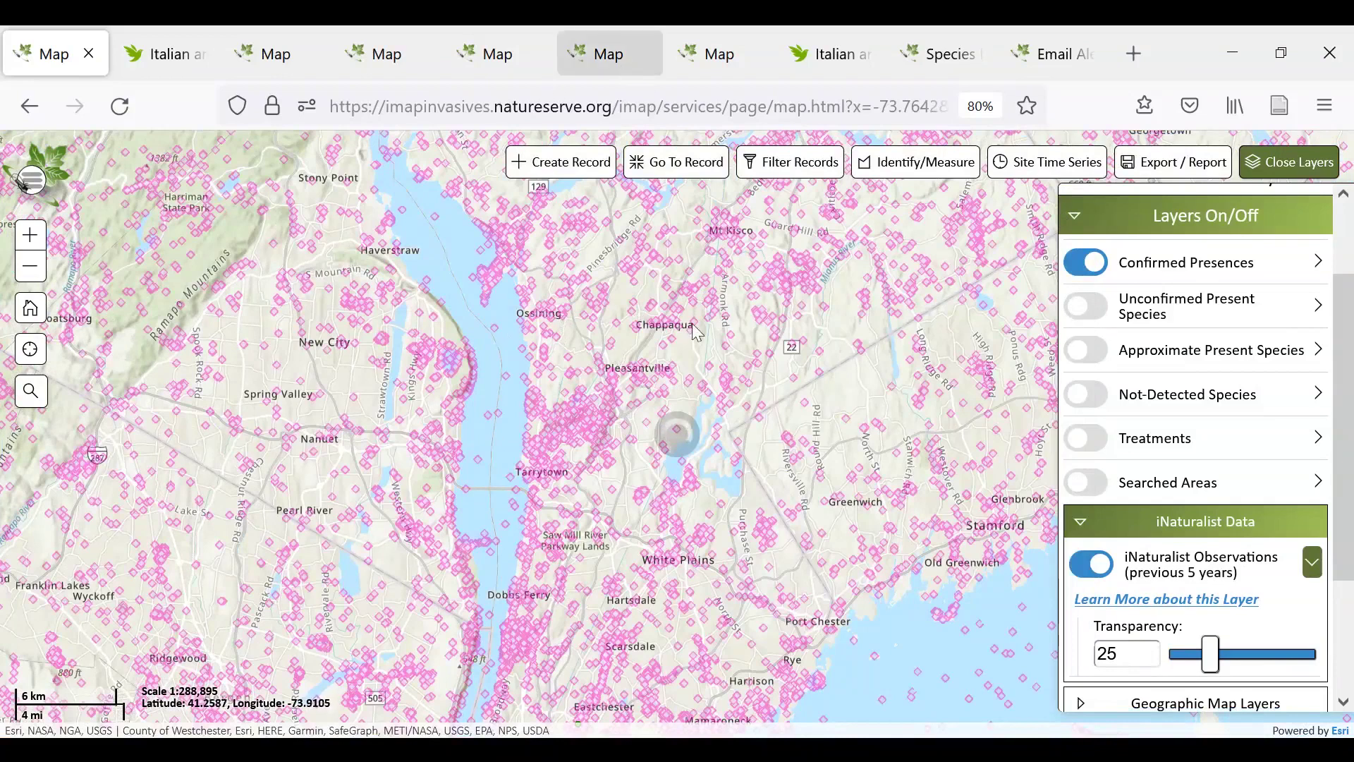
Start a report instead of a records export and choose Species List By Geography as the report type
left_click(733, 296)
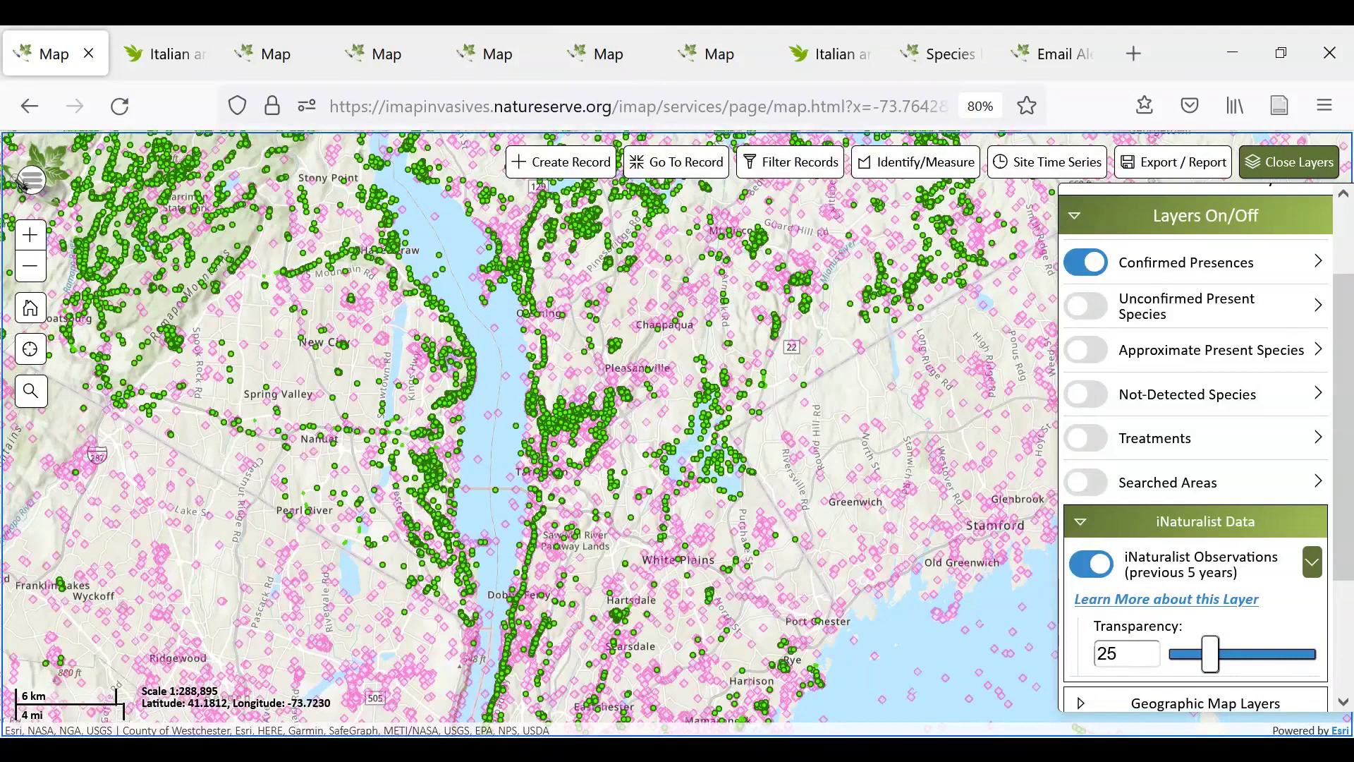
key("Up")
key("Right")
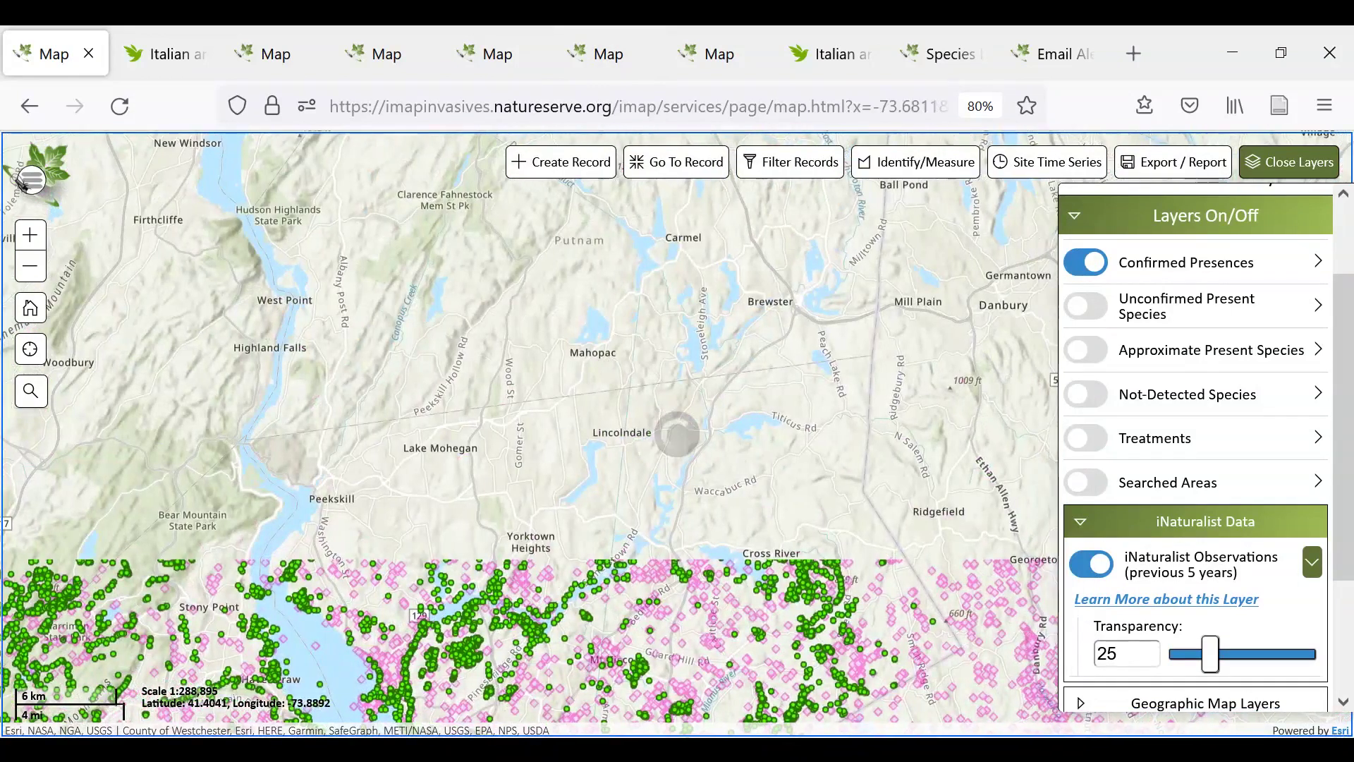
key("Up")
key("Left")
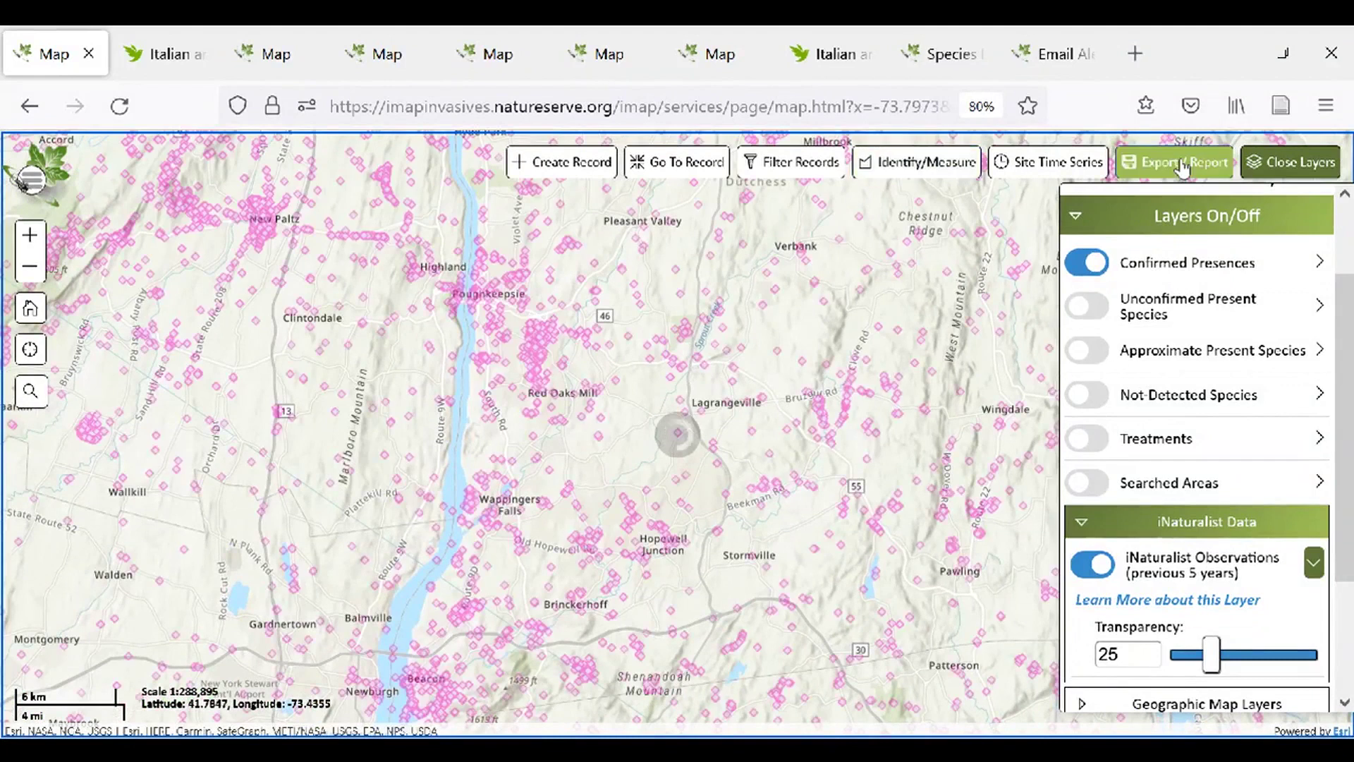
left_click(1182, 167)
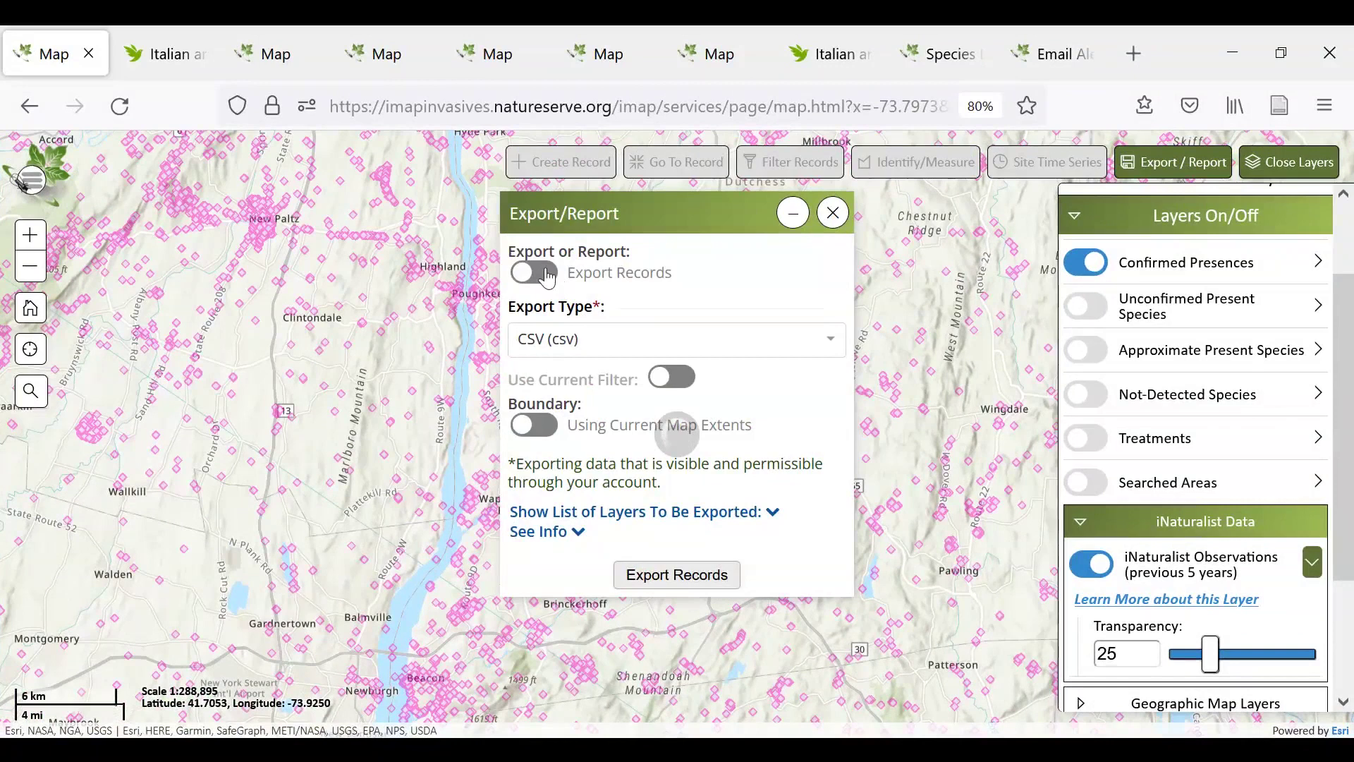
left_click(547, 275)
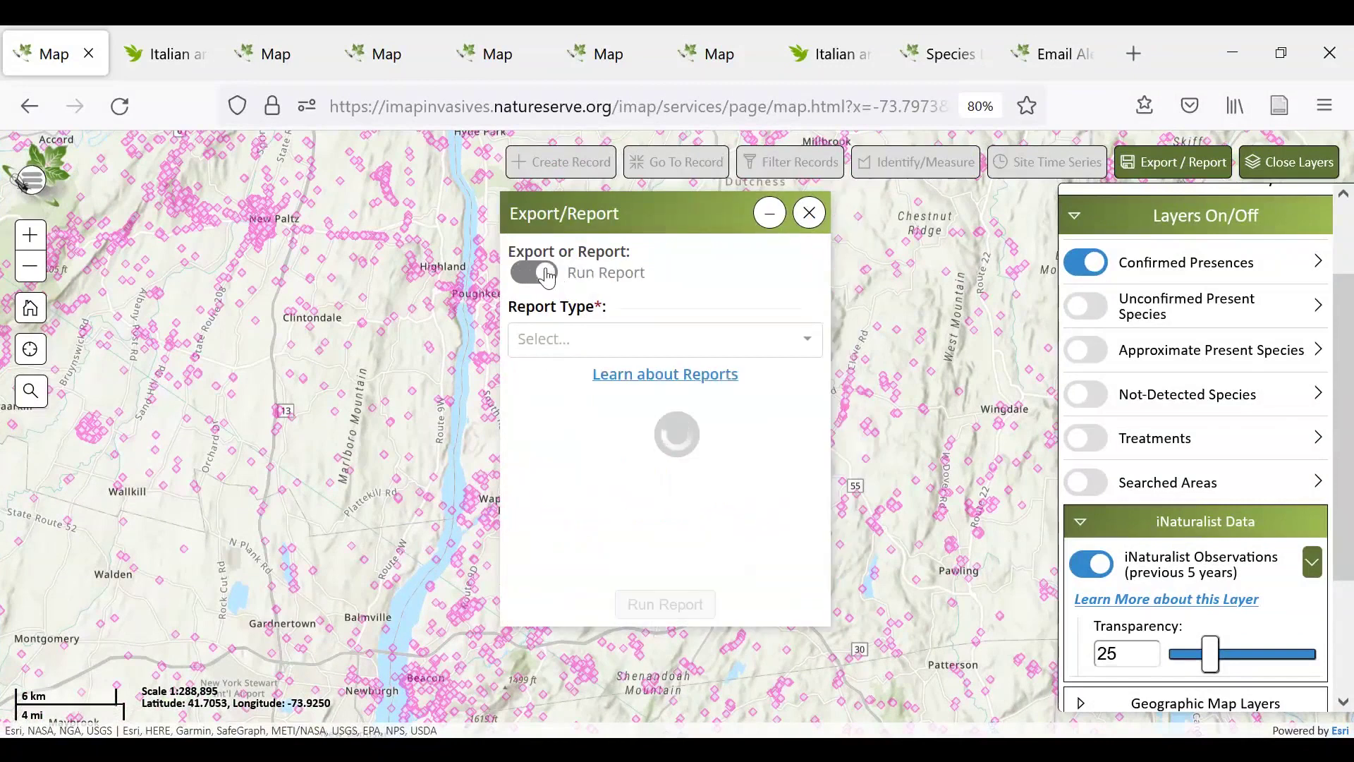
left_click(582, 338)
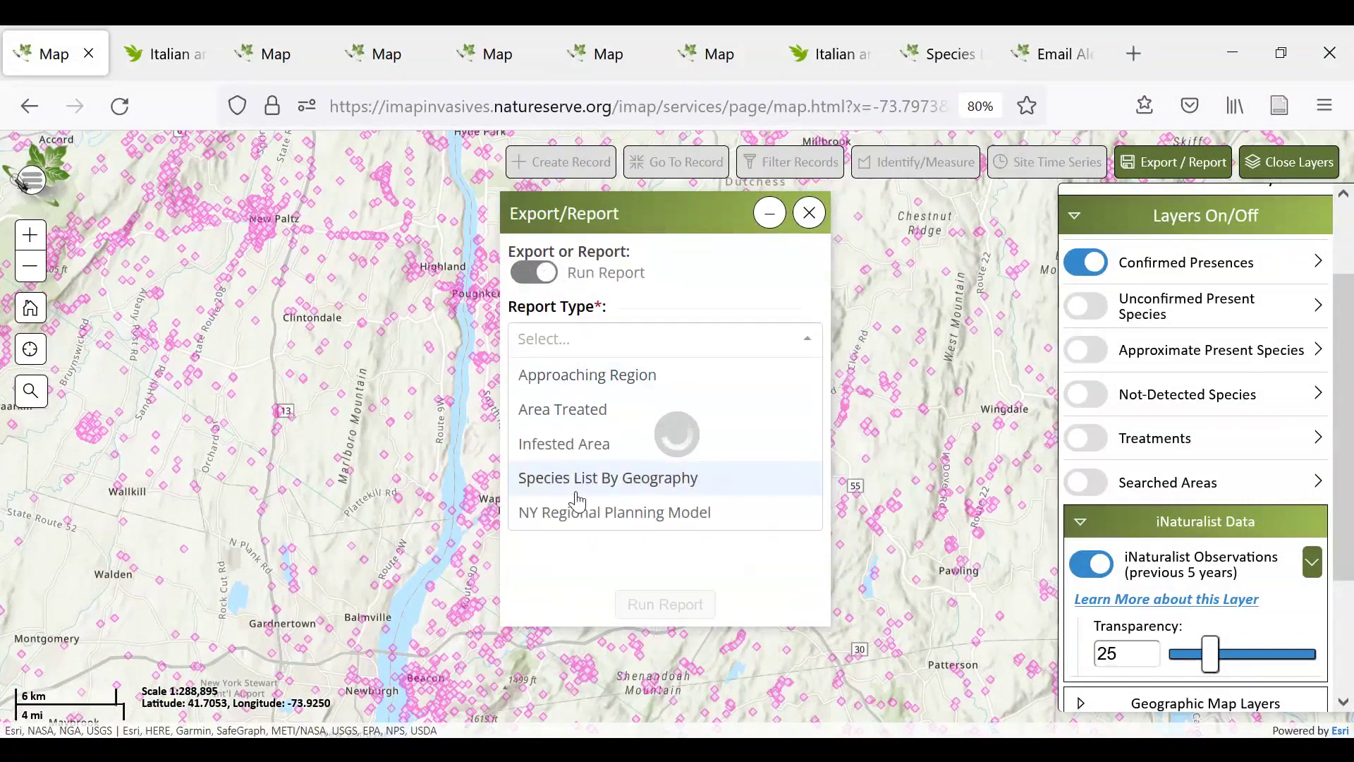
left_click(545, 490)
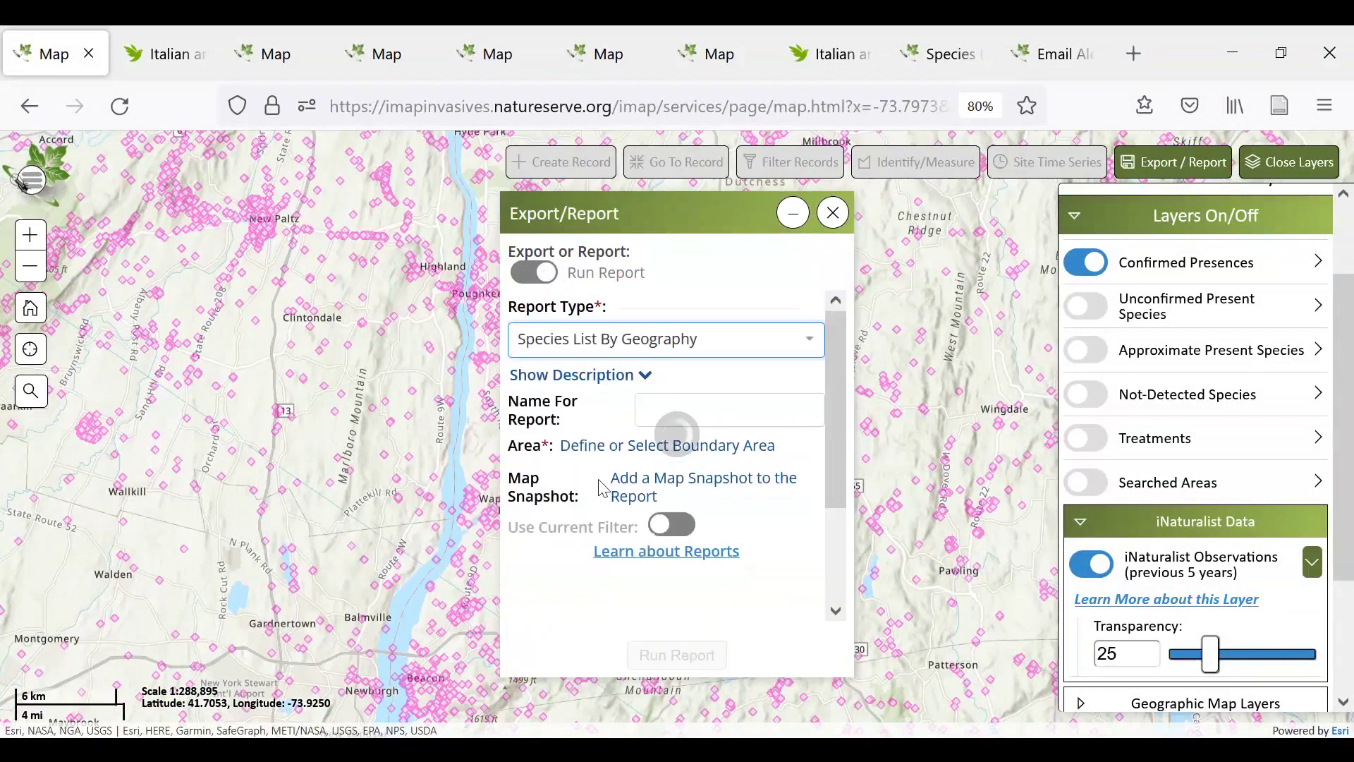
Define the report's boundary area from existing geography, using the County/District type and selecting Dutchess County on the map
left_click(605, 450)
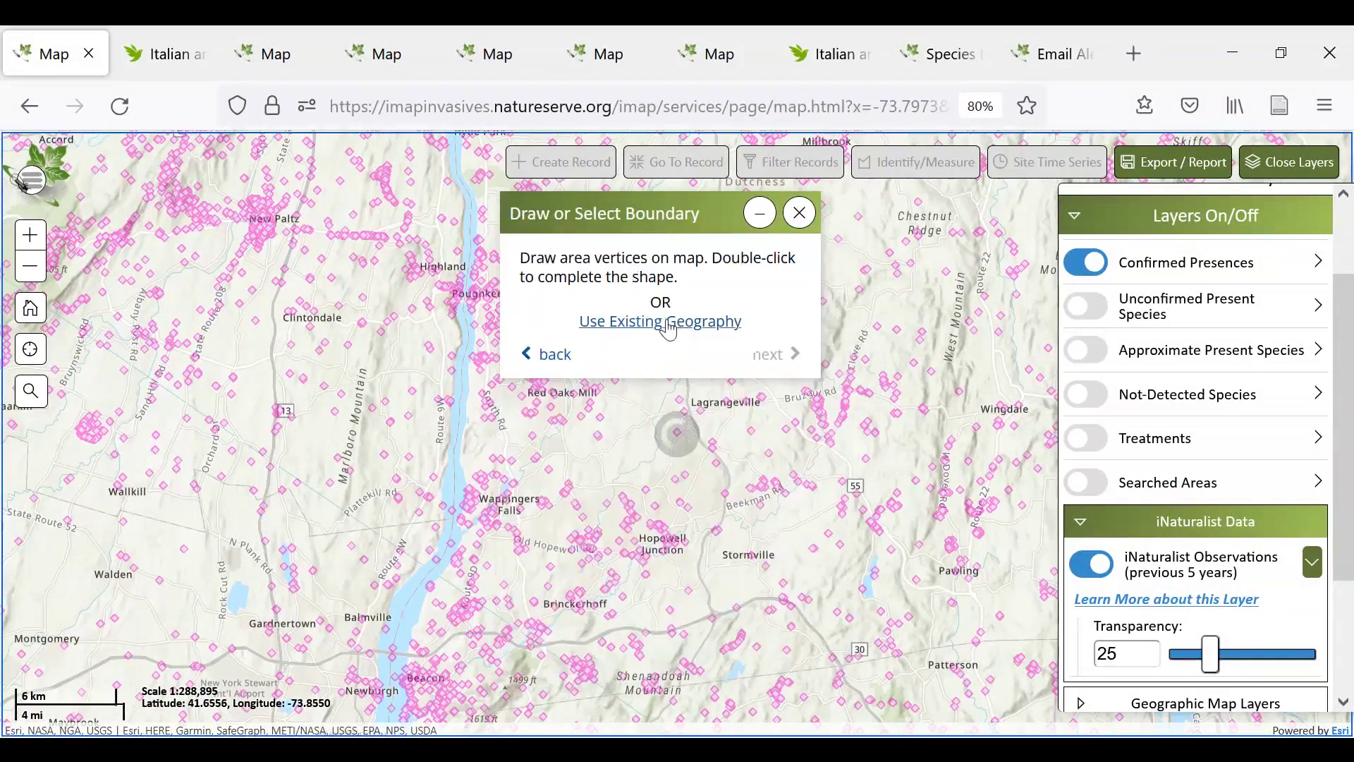
left_click(626, 321)
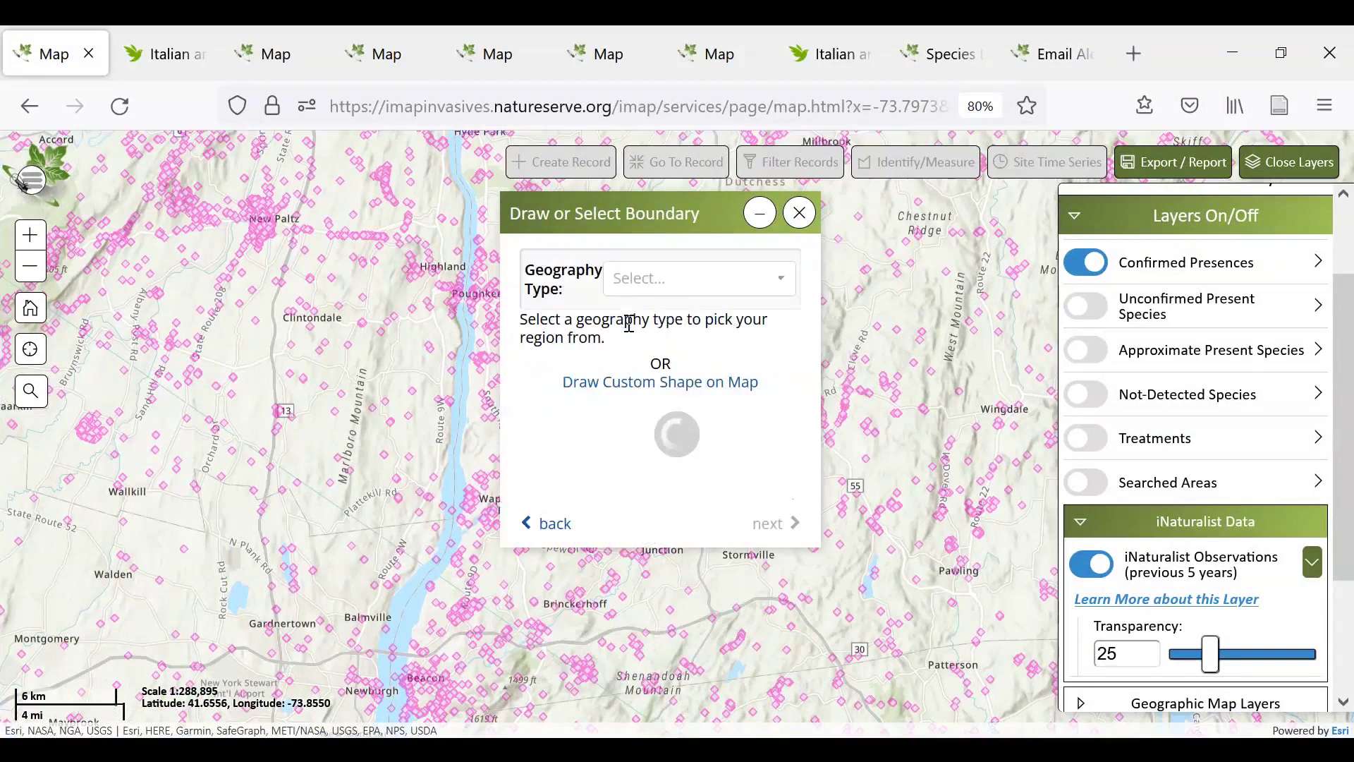
left_click(648, 280)
left_click(636, 353)
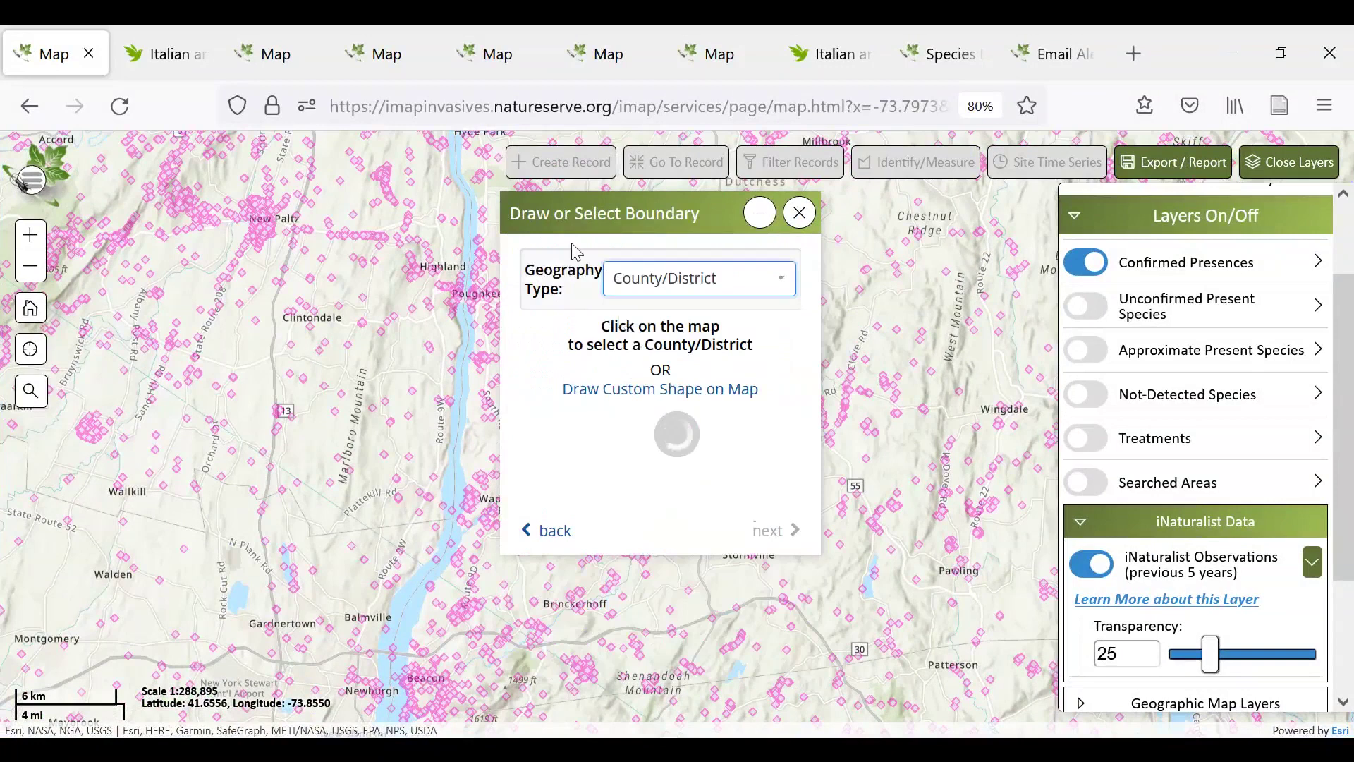
left_click_drag(580, 203, 202, 249)
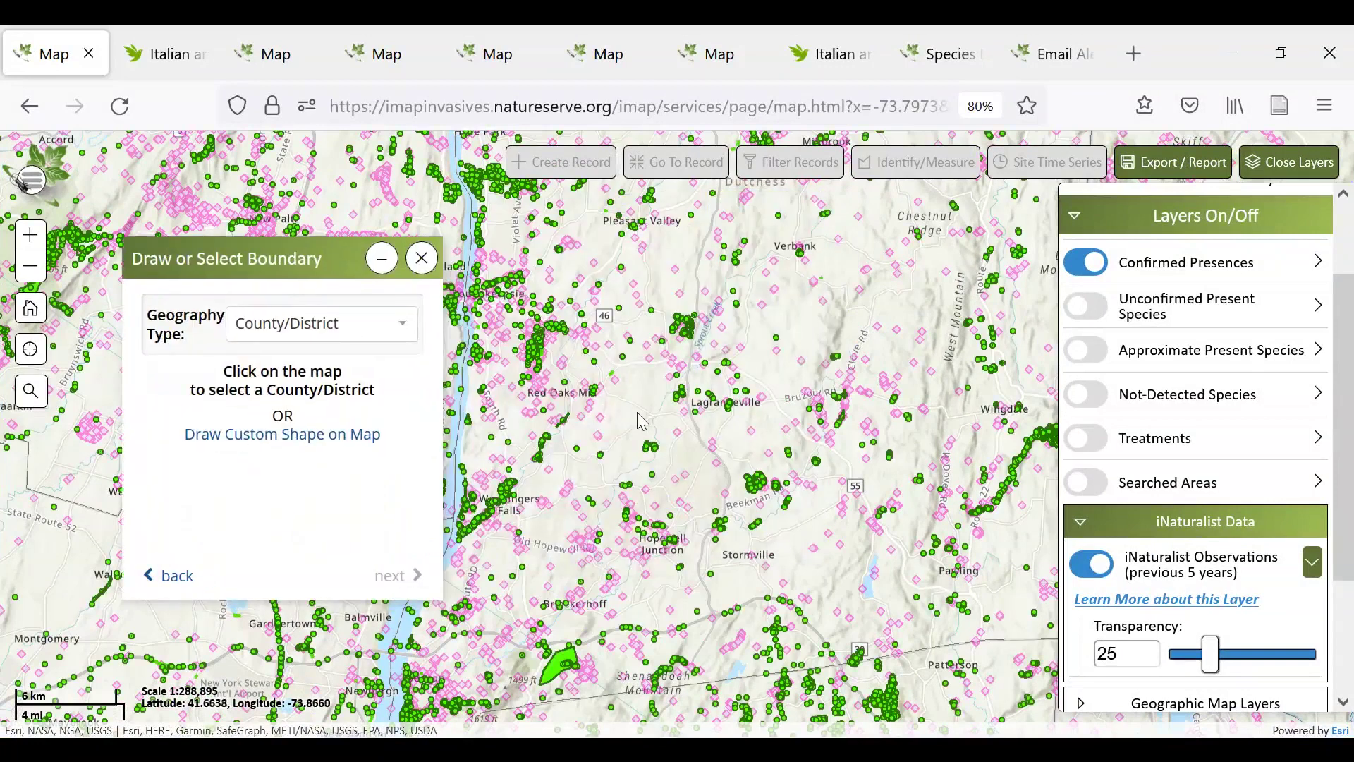
left_click(641, 418)
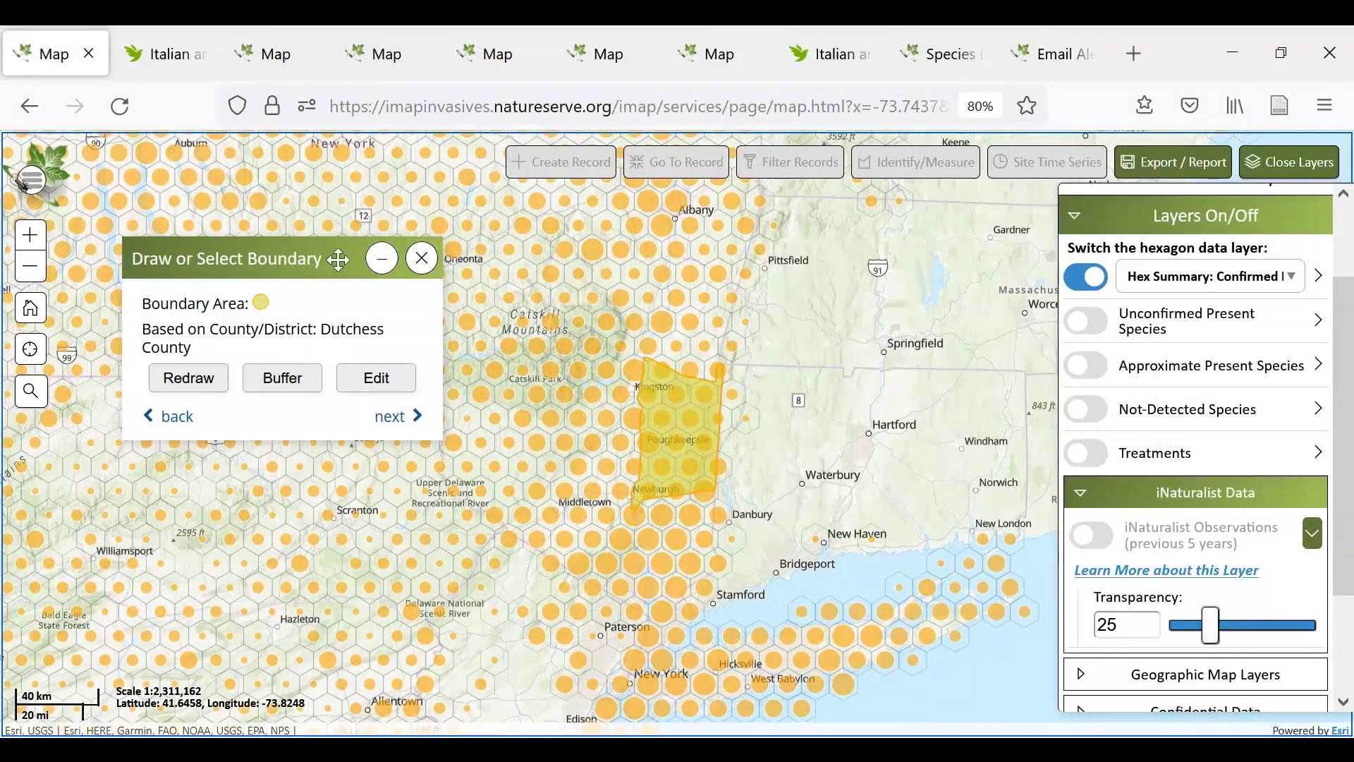
Accept the Dutchess County boundary and run the Species List By Geography report
left_click_drag(332, 259, 441, 207)
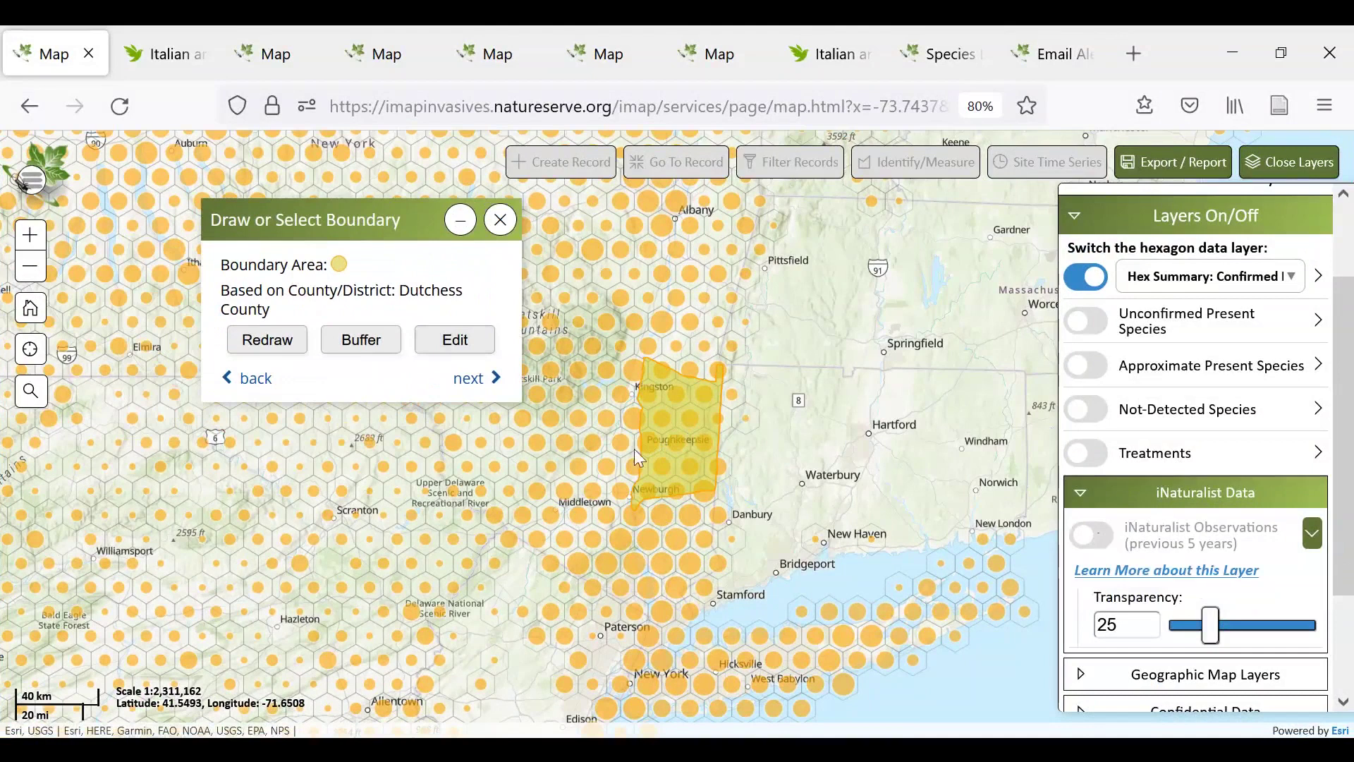
double_click(30, 243)
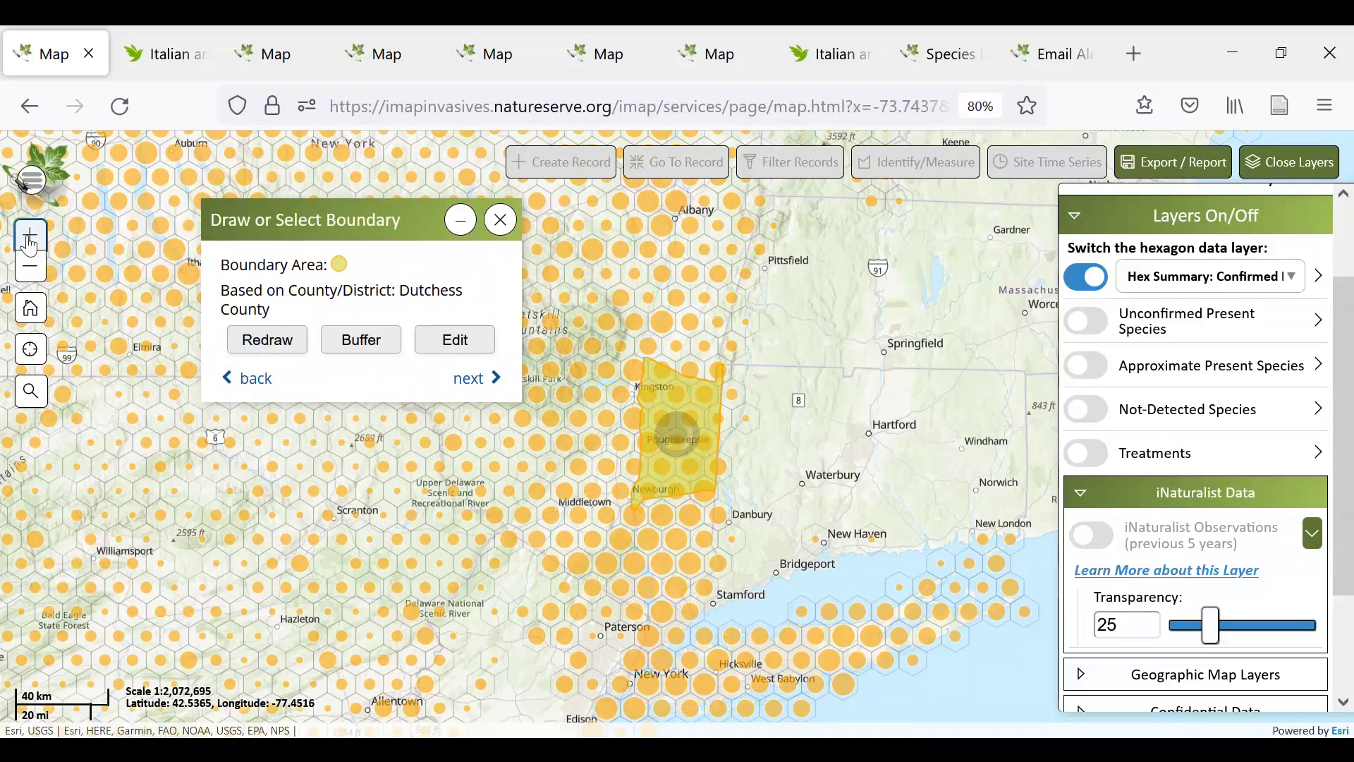
double_click(30, 244)
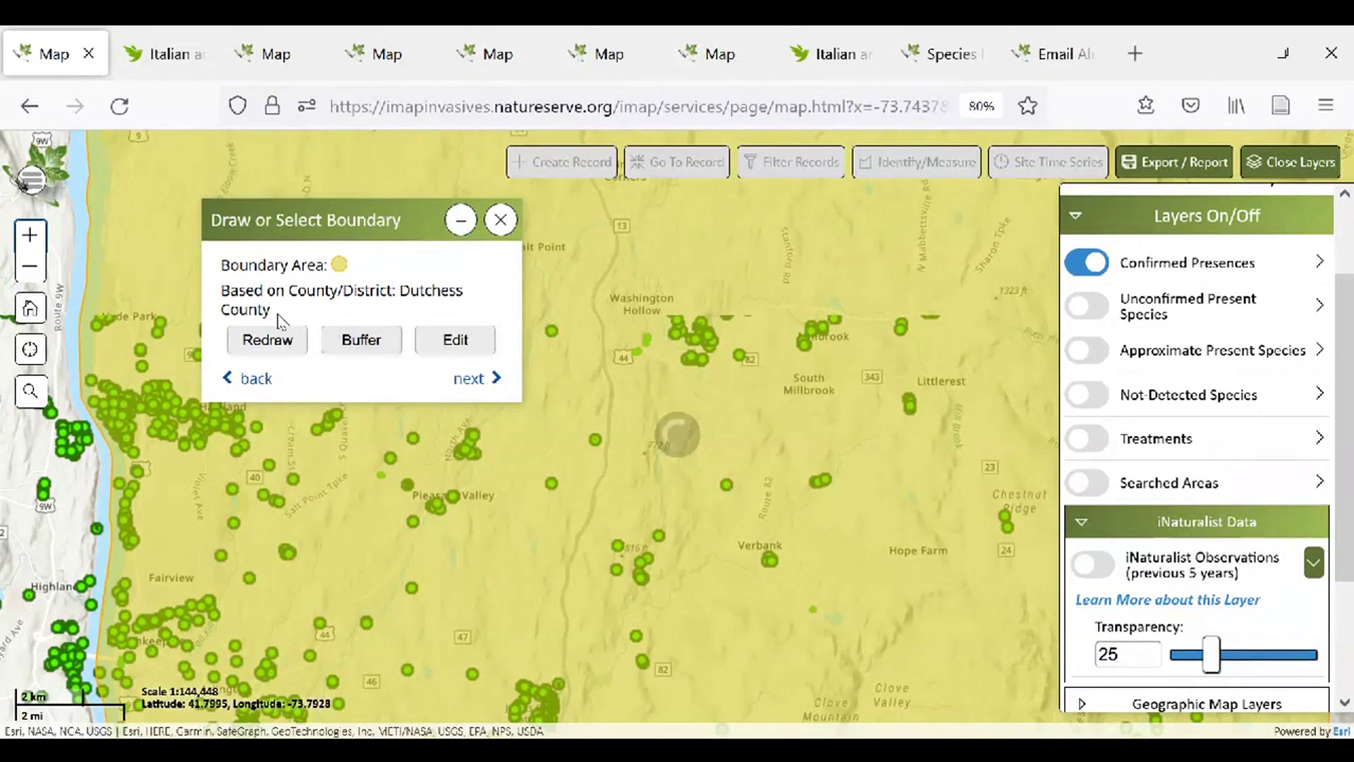
left_click(468, 381)
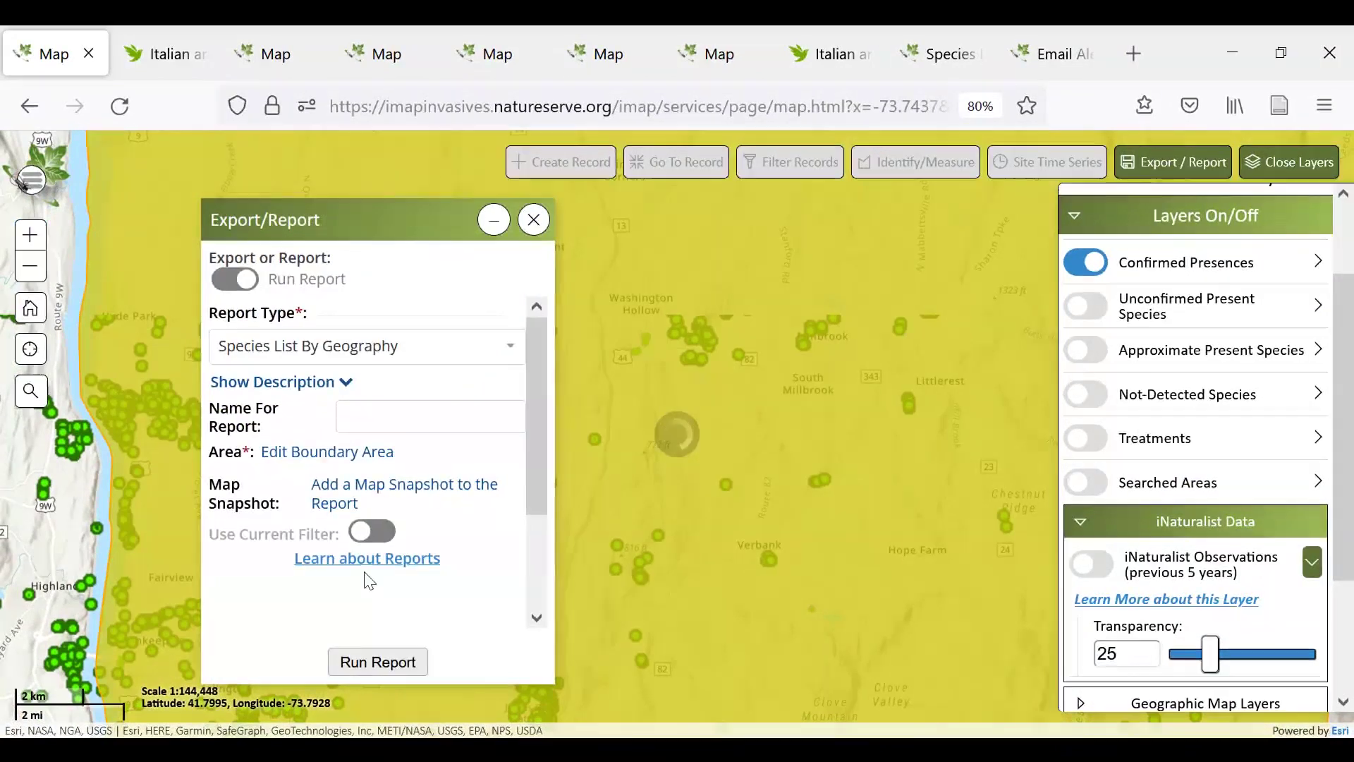
left_click(371, 664)
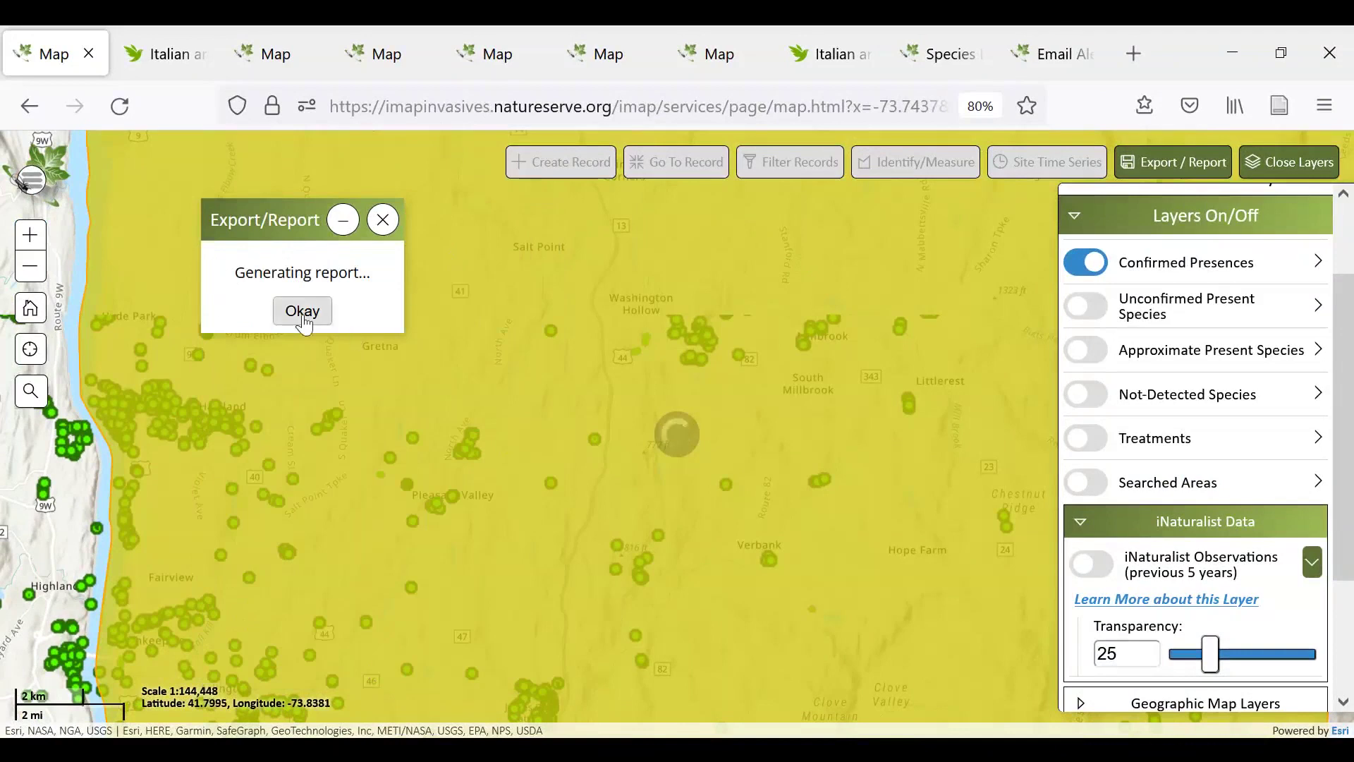
scroll(639, 256, "down", 2)
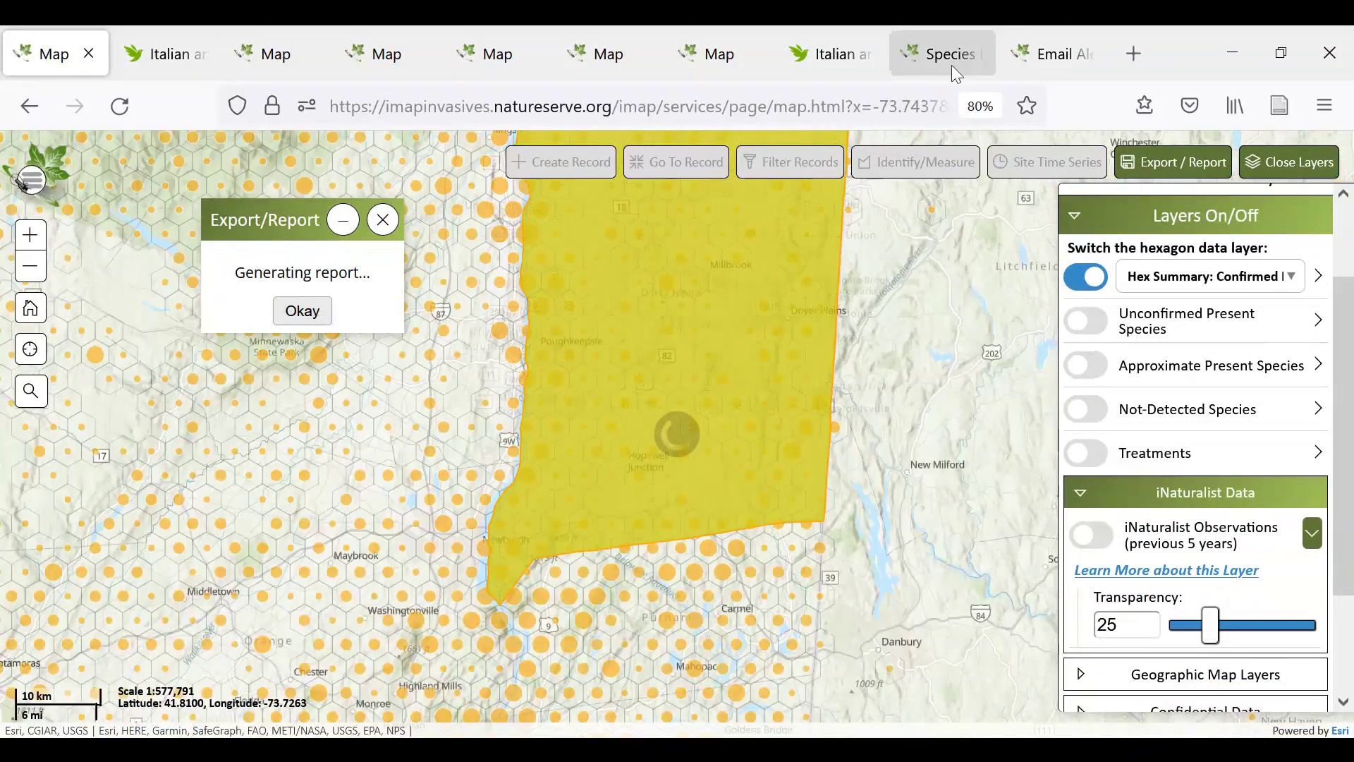
Switch to the already generated Species List By Geography report and highlight its Layers Queried entry
left_click(950, 56)
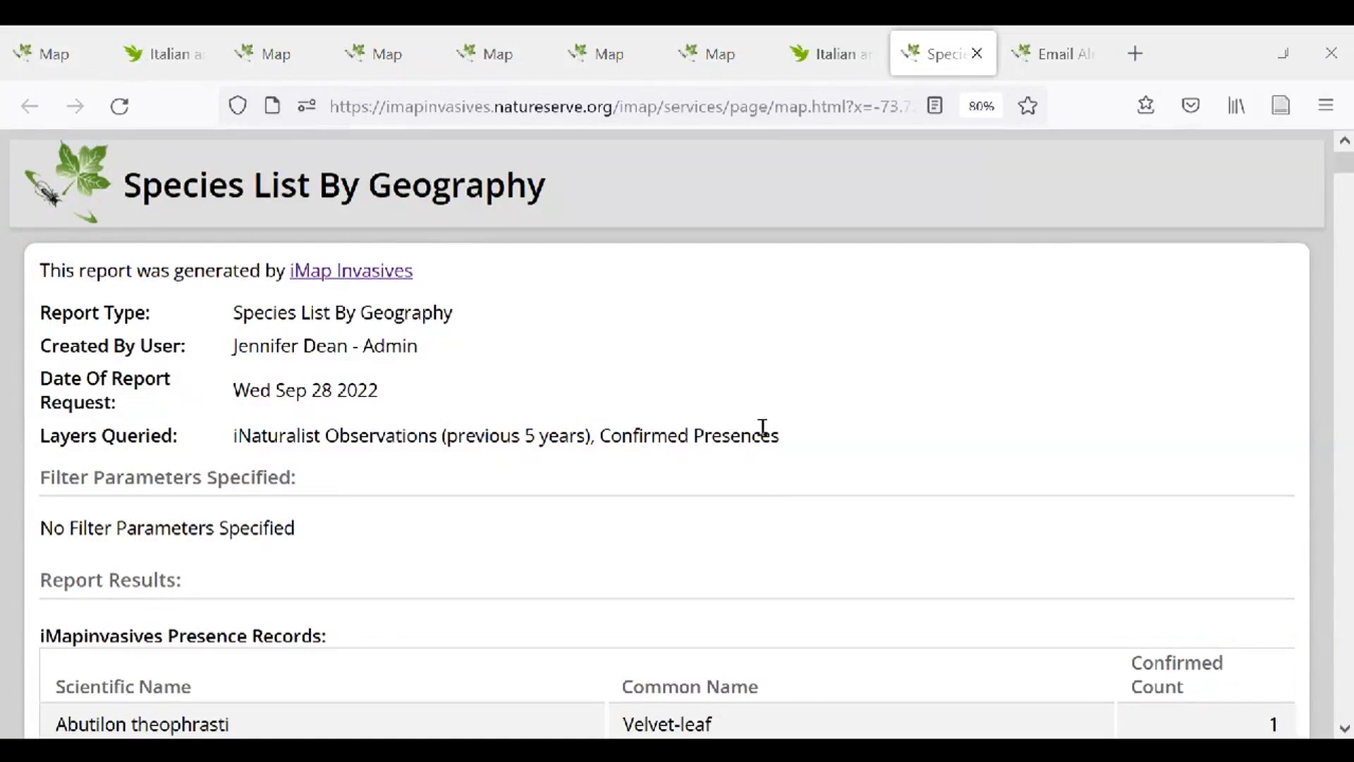
scroll(350, 486, "down", 1)
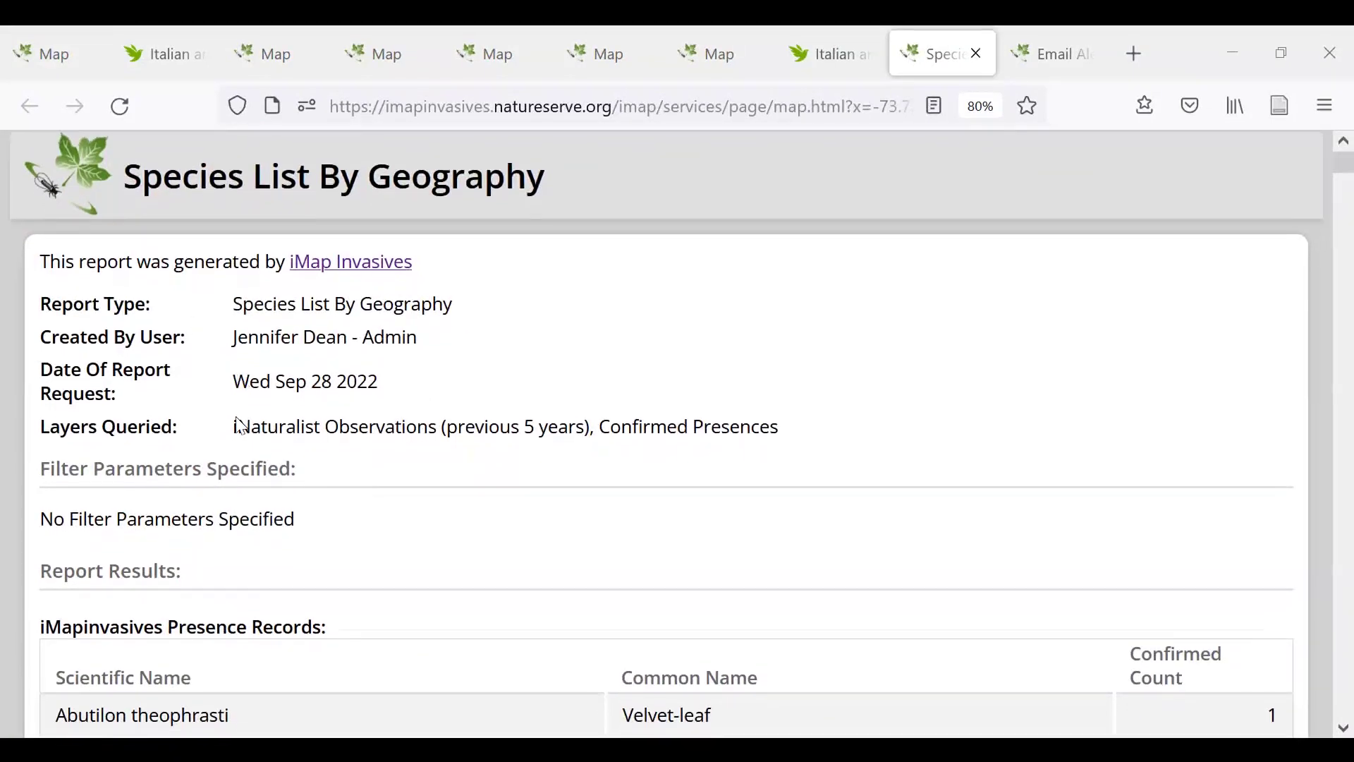
left_click_drag(238, 425, 774, 428)
left_click(368, 473)
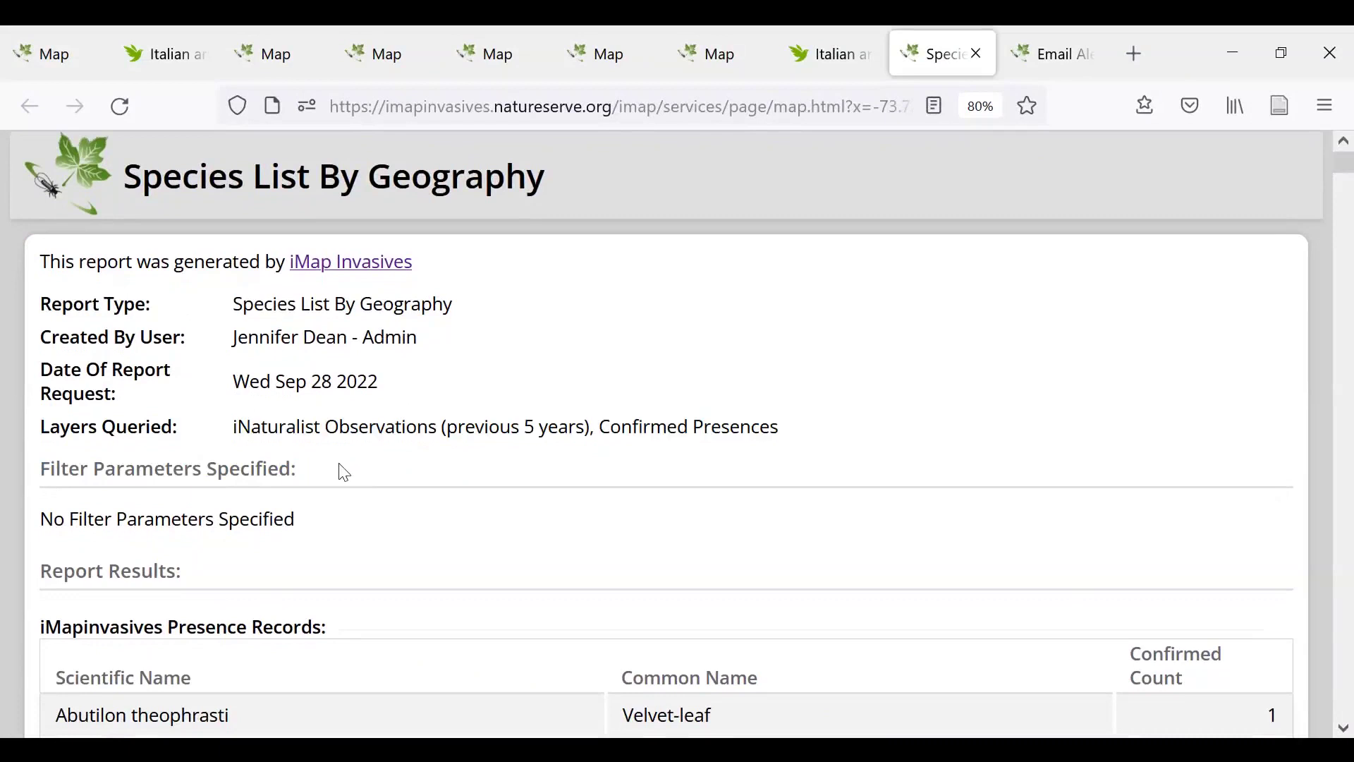
Examine the iMapinvasives Presence Records table, highlighting its heading and the Confirmed Count column with its values
scroll(342, 471, "down", 3)
scroll(342, 470, "down", 2)
scroll(342, 469, "up", 1)
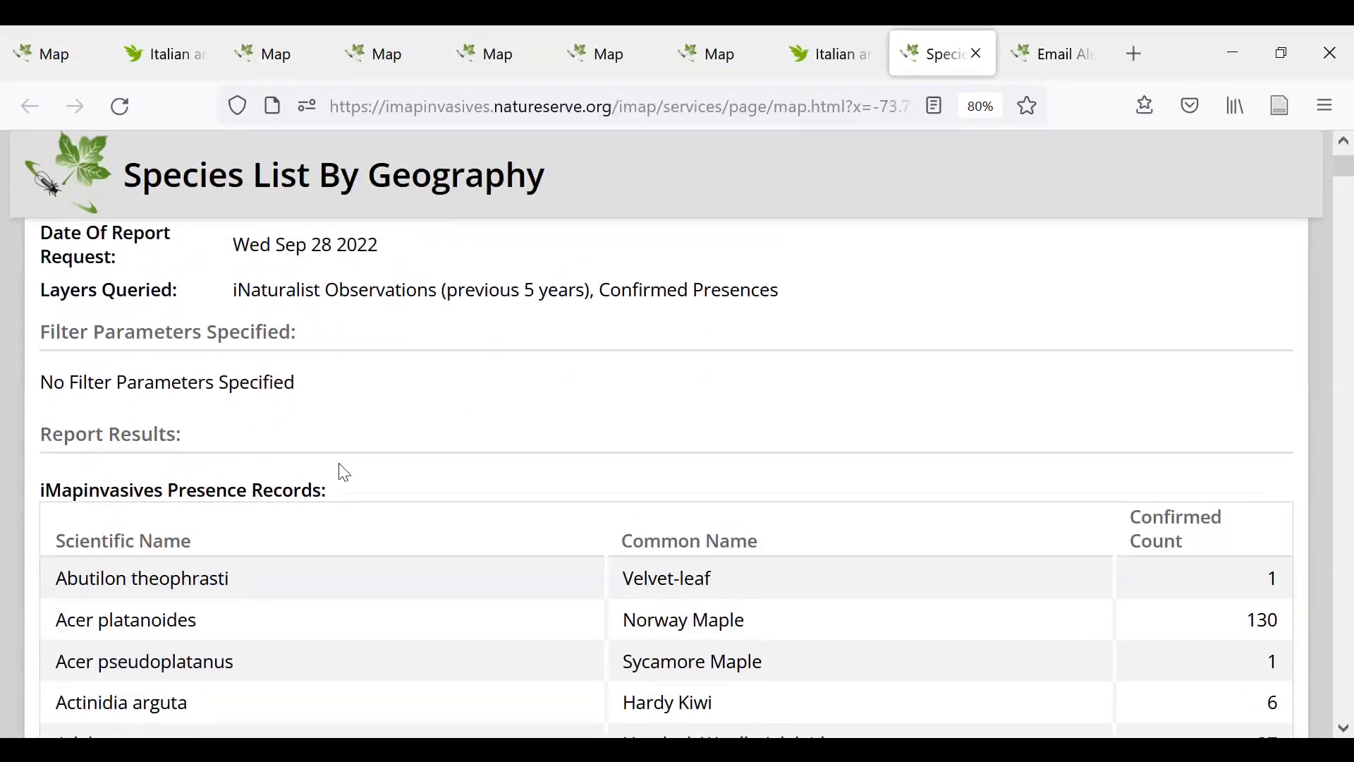
scroll(119, 527, "down", 2)
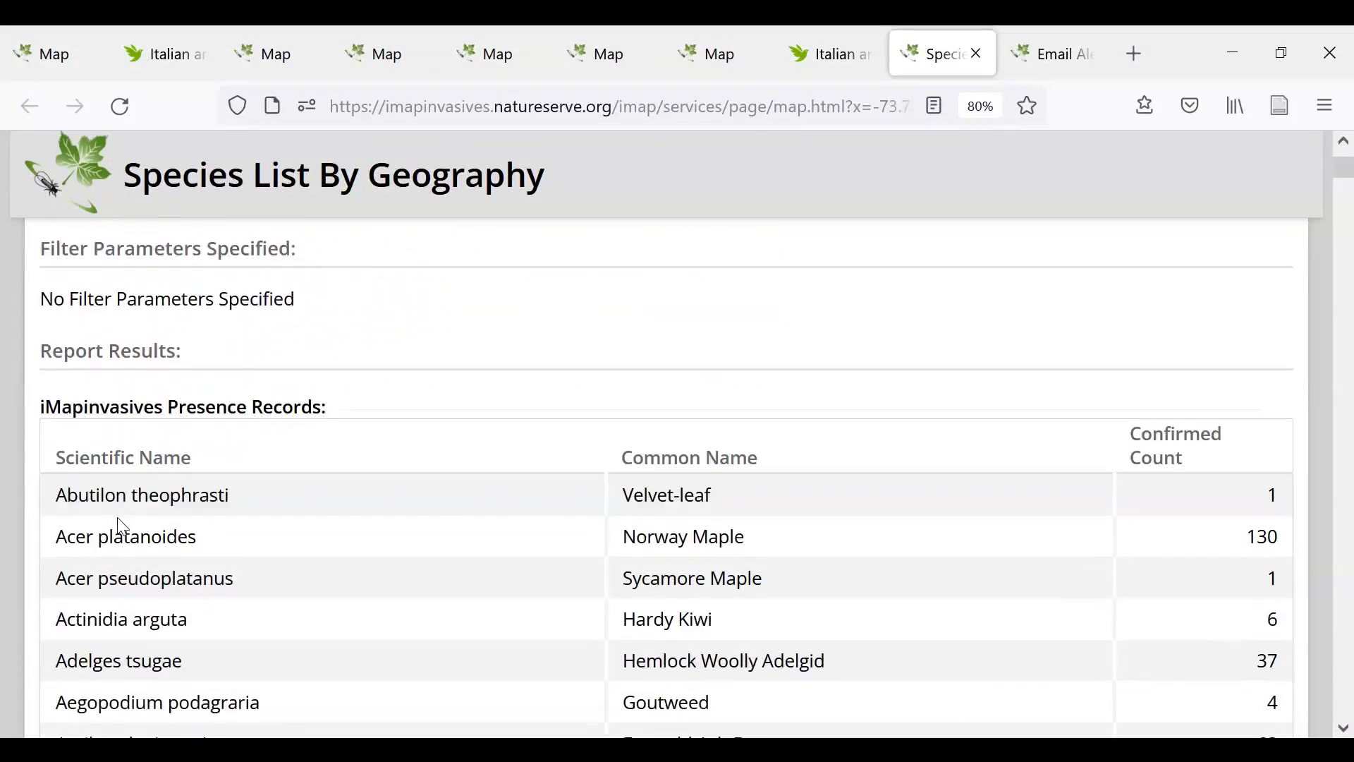
scroll(312, 459, "down", 1)
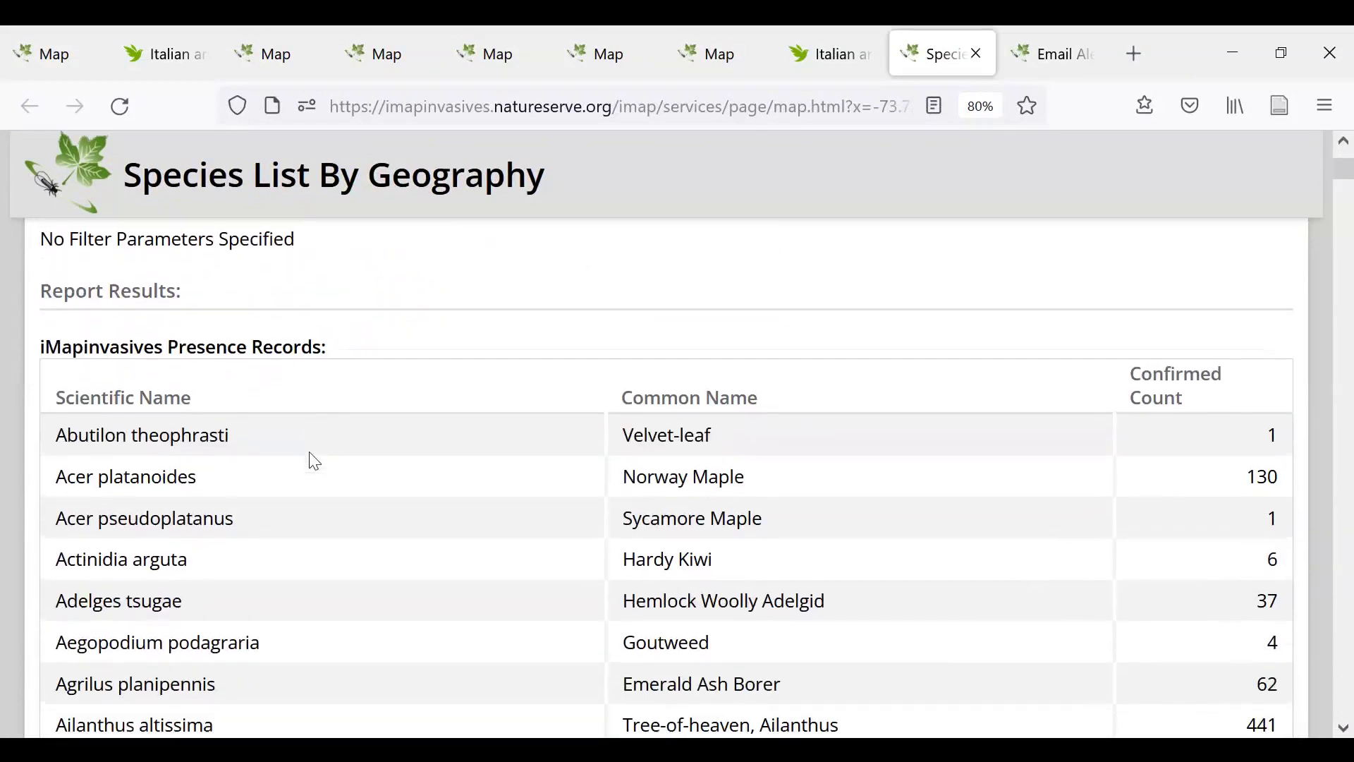
scroll(264, 457, "down", 5)
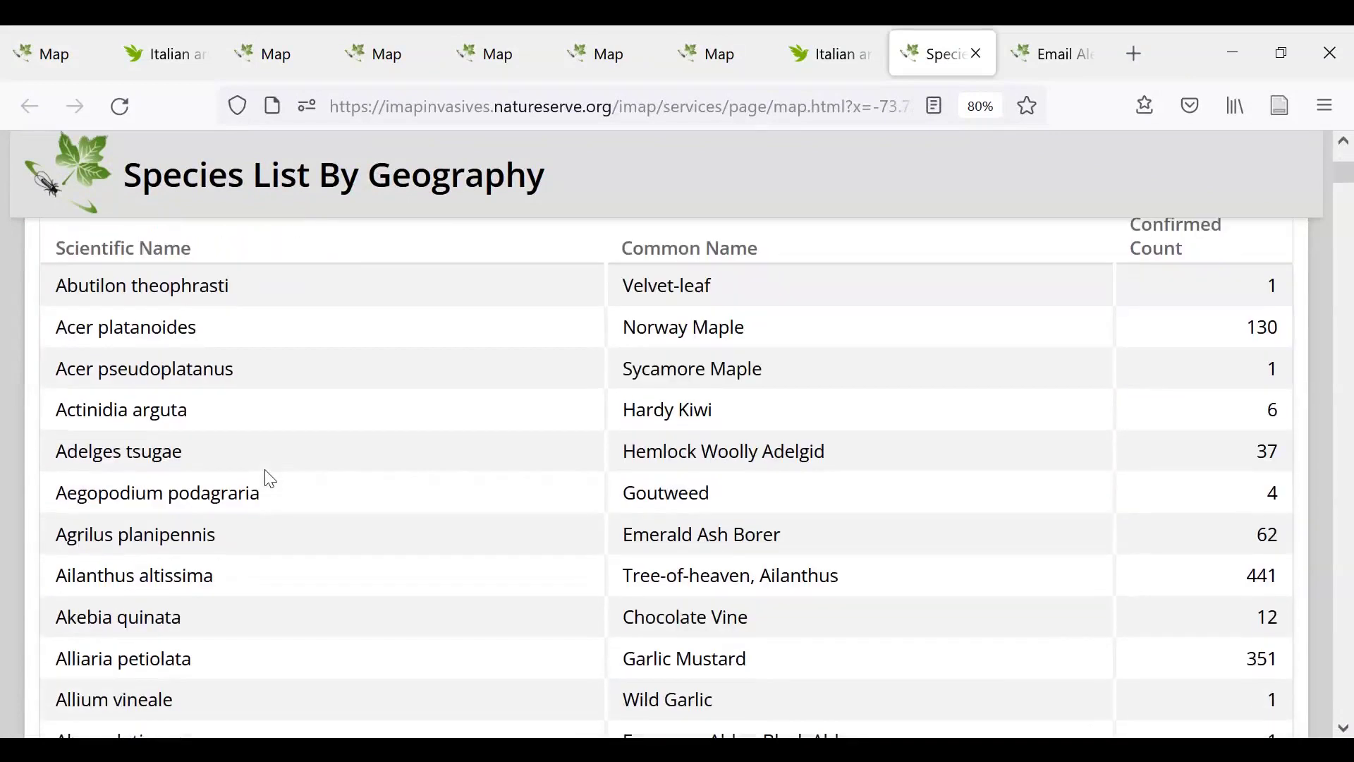
scroll(265, 469, "up", 3)
scroll(266, 475, "up", 1)
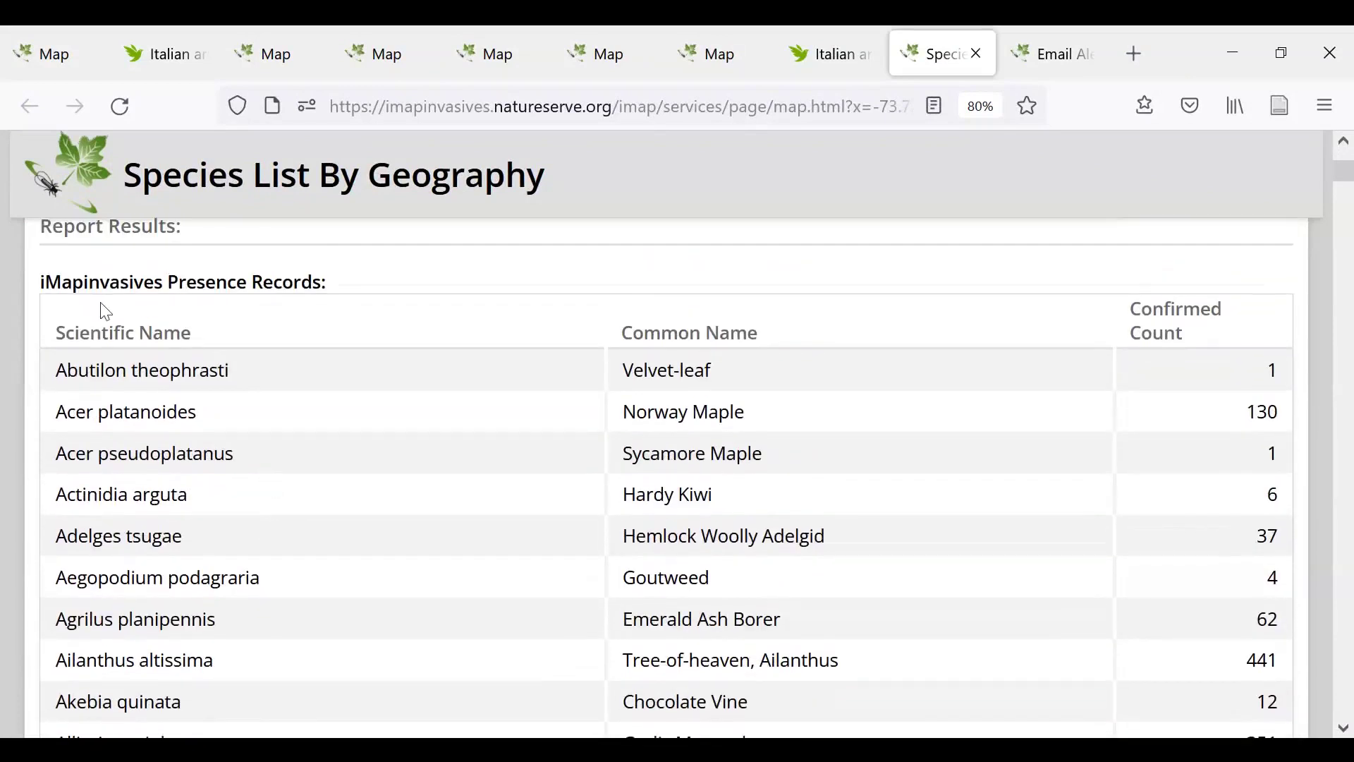
triple_click(382, 285)
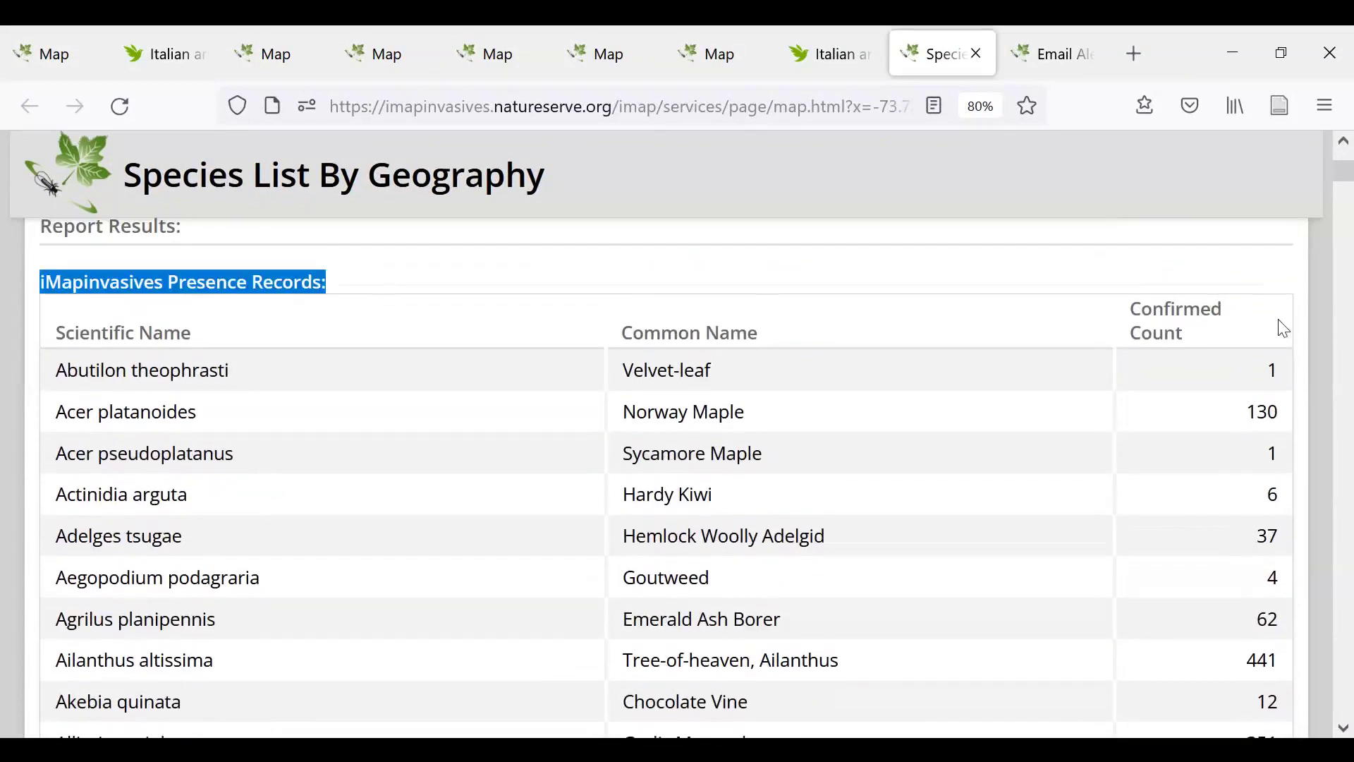
left_click_drag(1203, 341, 1133, 318)
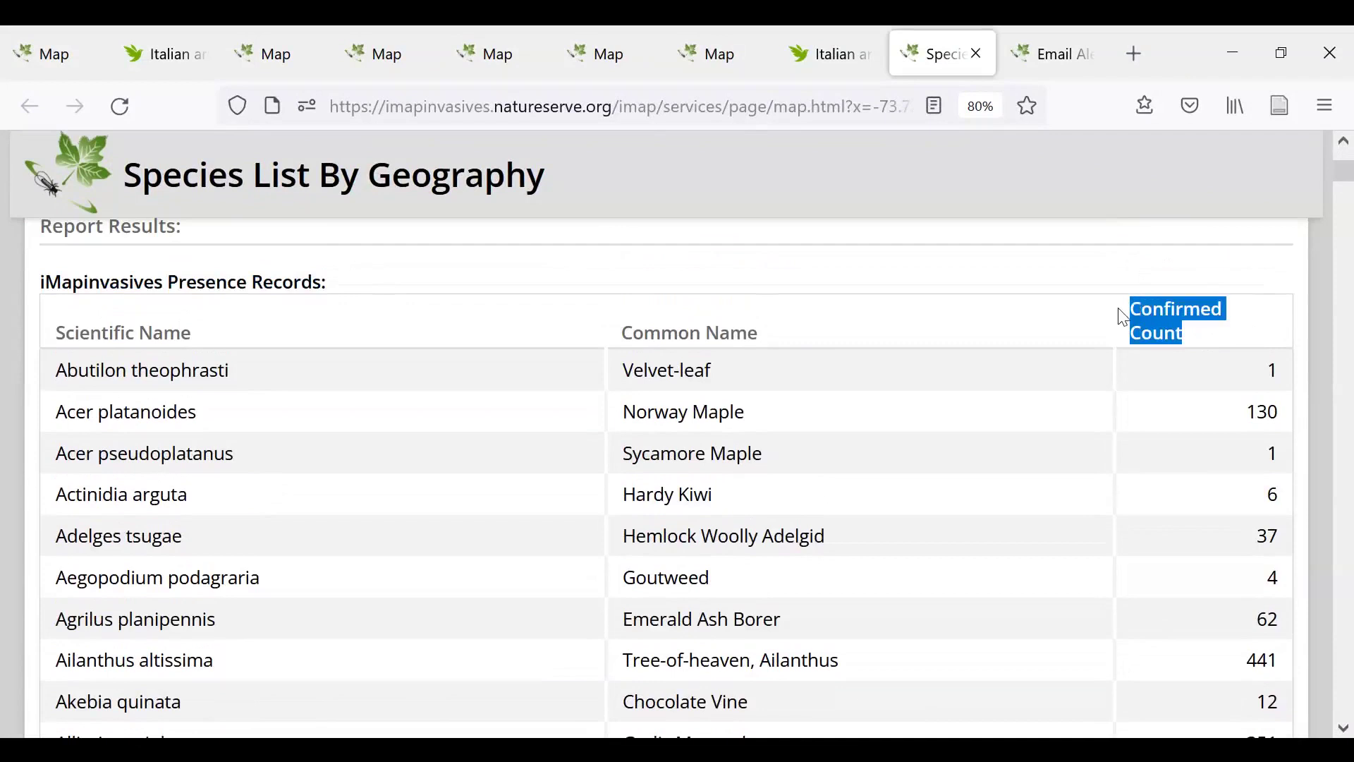
left_click_drag(1252, 381, 1252, 502)
left_click(1250, 502)
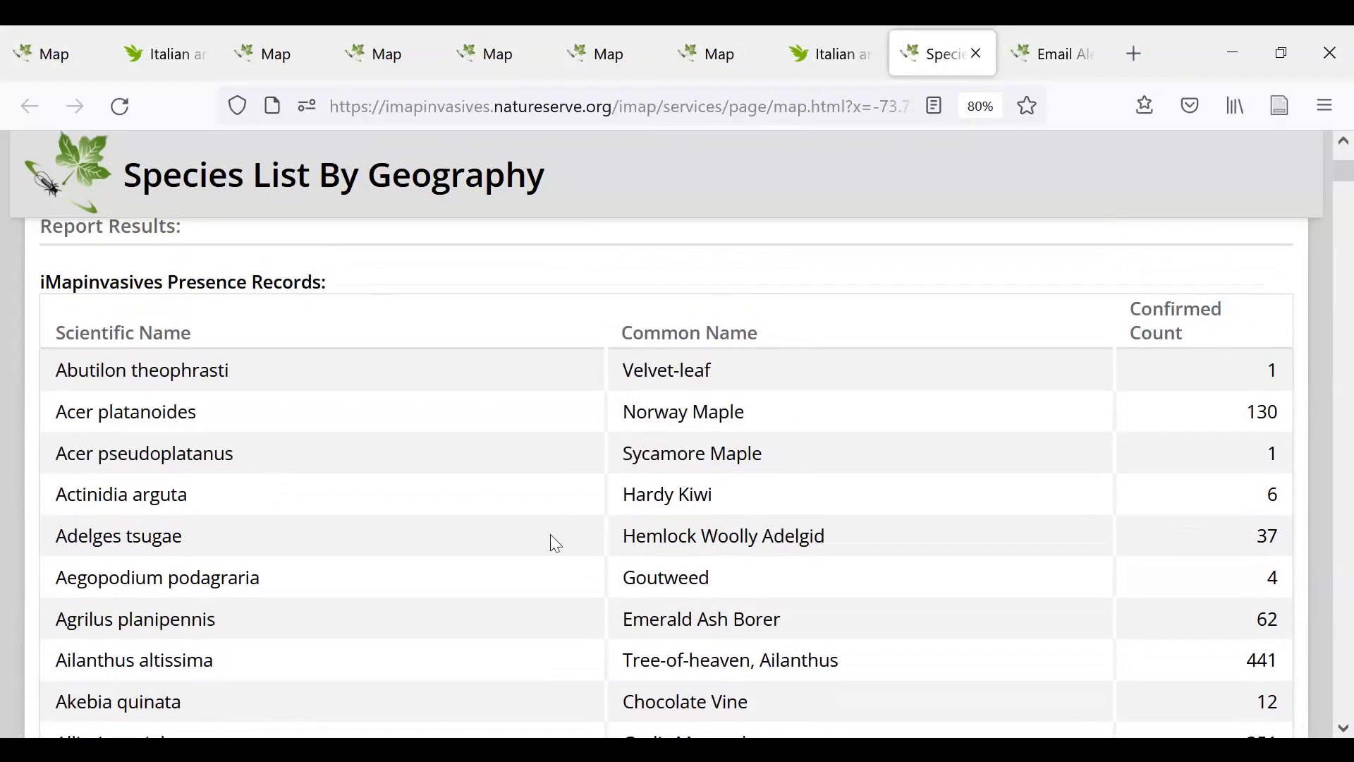
Read through the presence records list to its end and highlight the total confirmed count
scroll(550, 536, "down", 20)
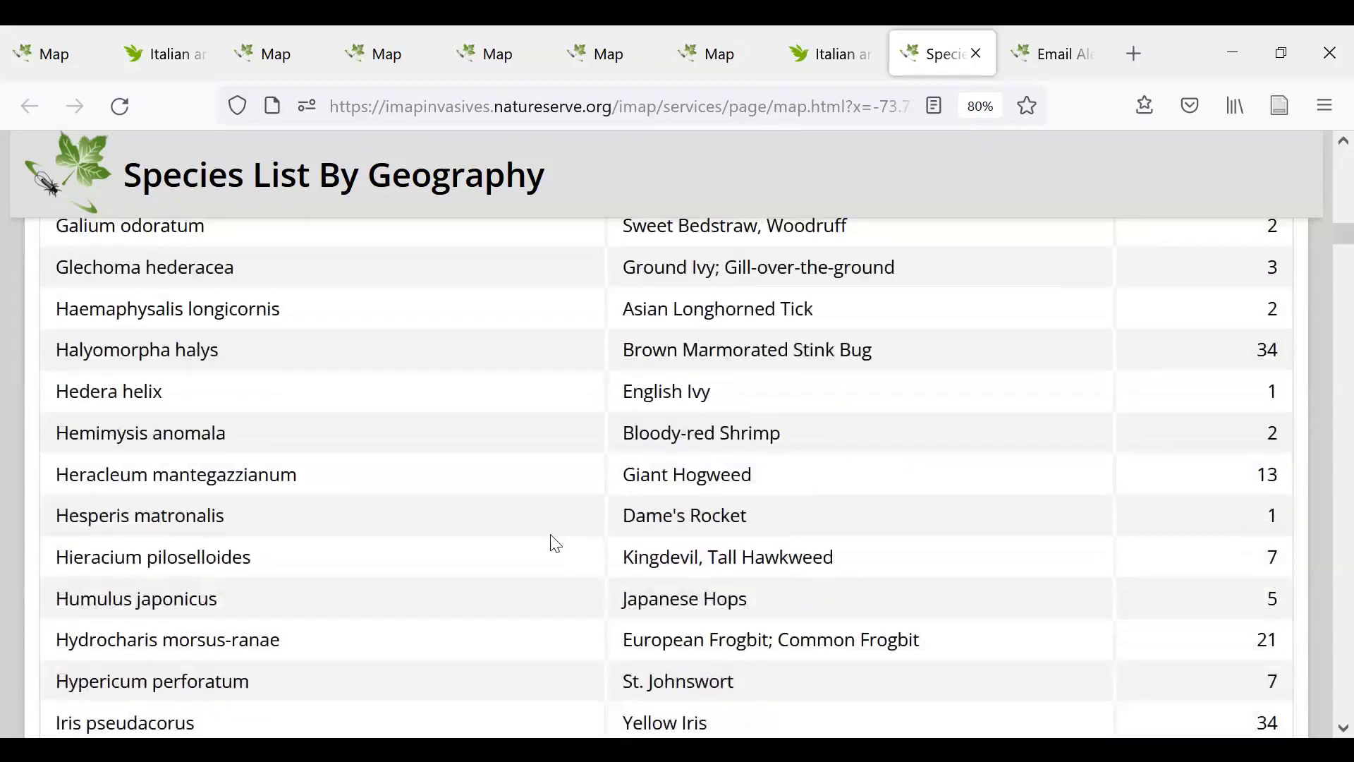
scroll(556, 543, "down", 20)
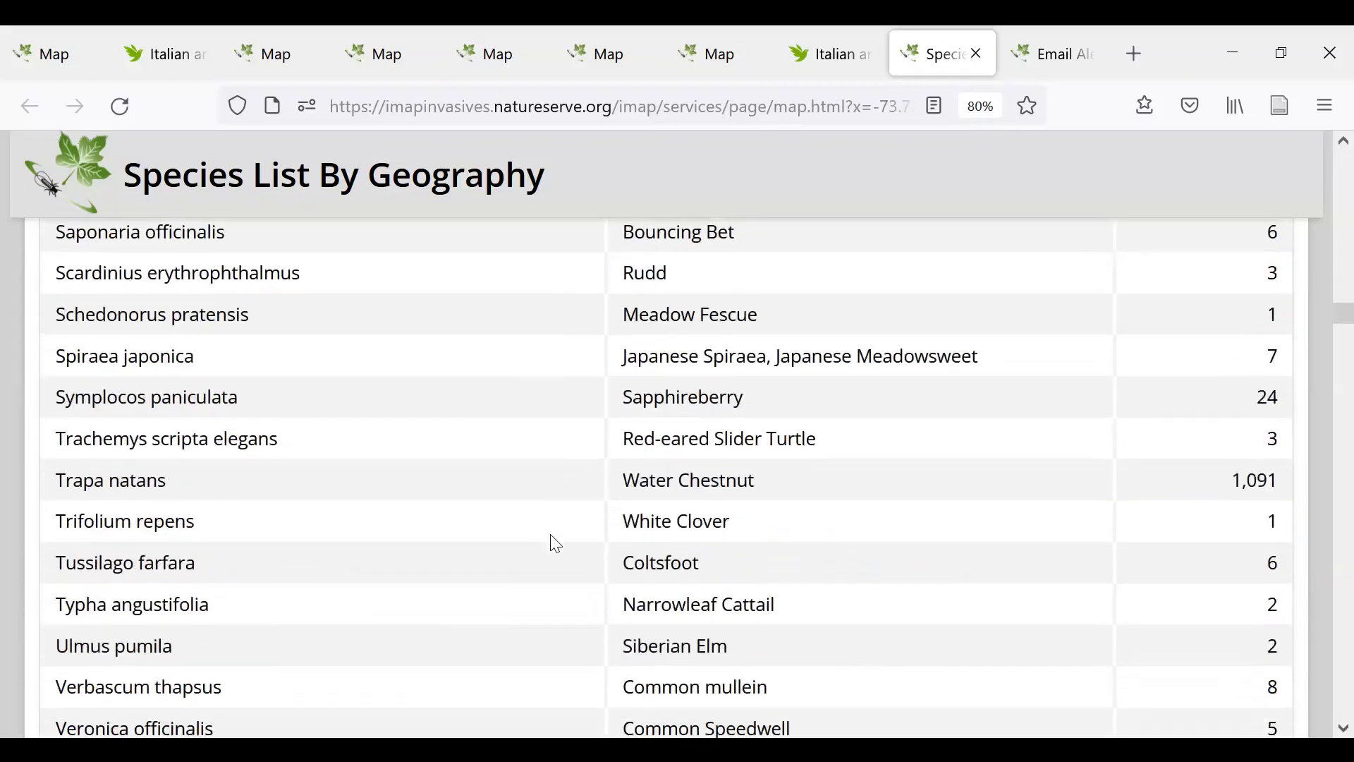
scroll(553, 544, "up", 5)
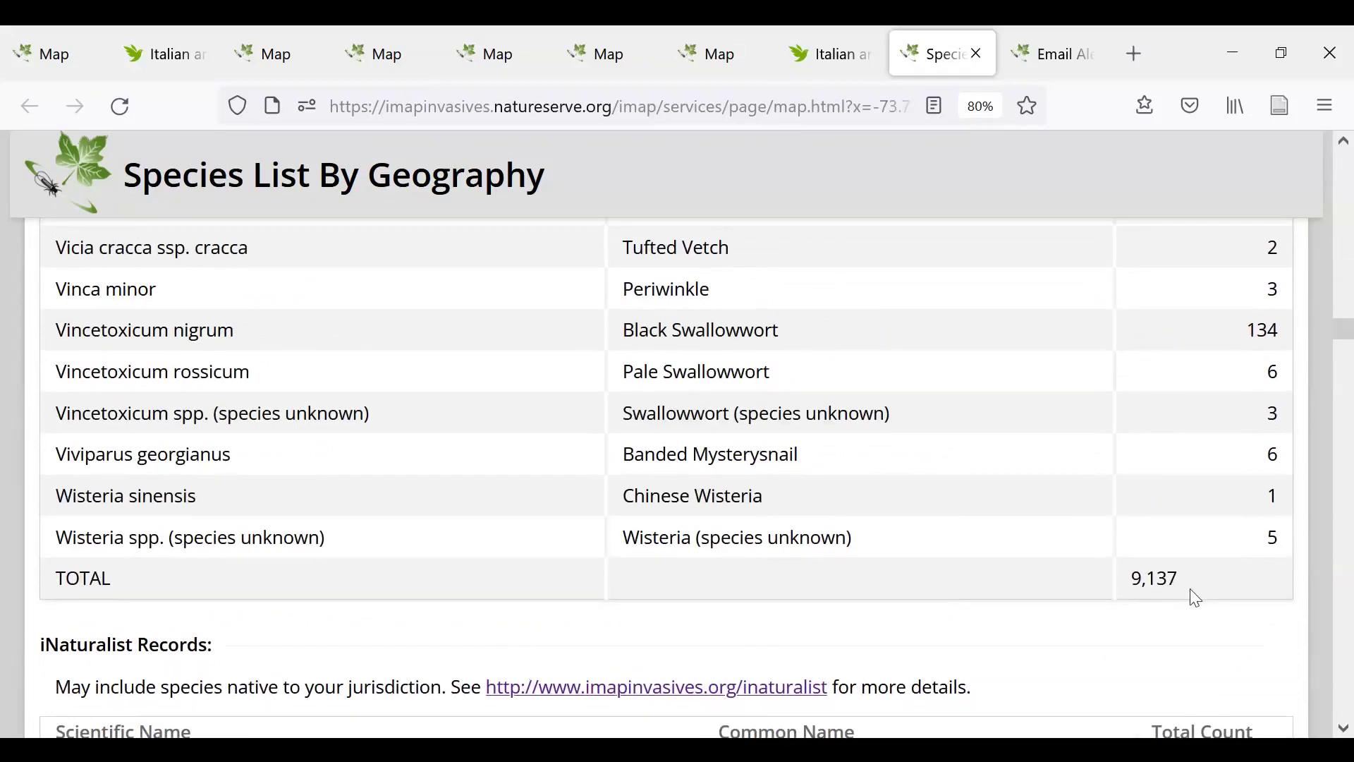
left_click_drag(1191, 588, 1116, 571)
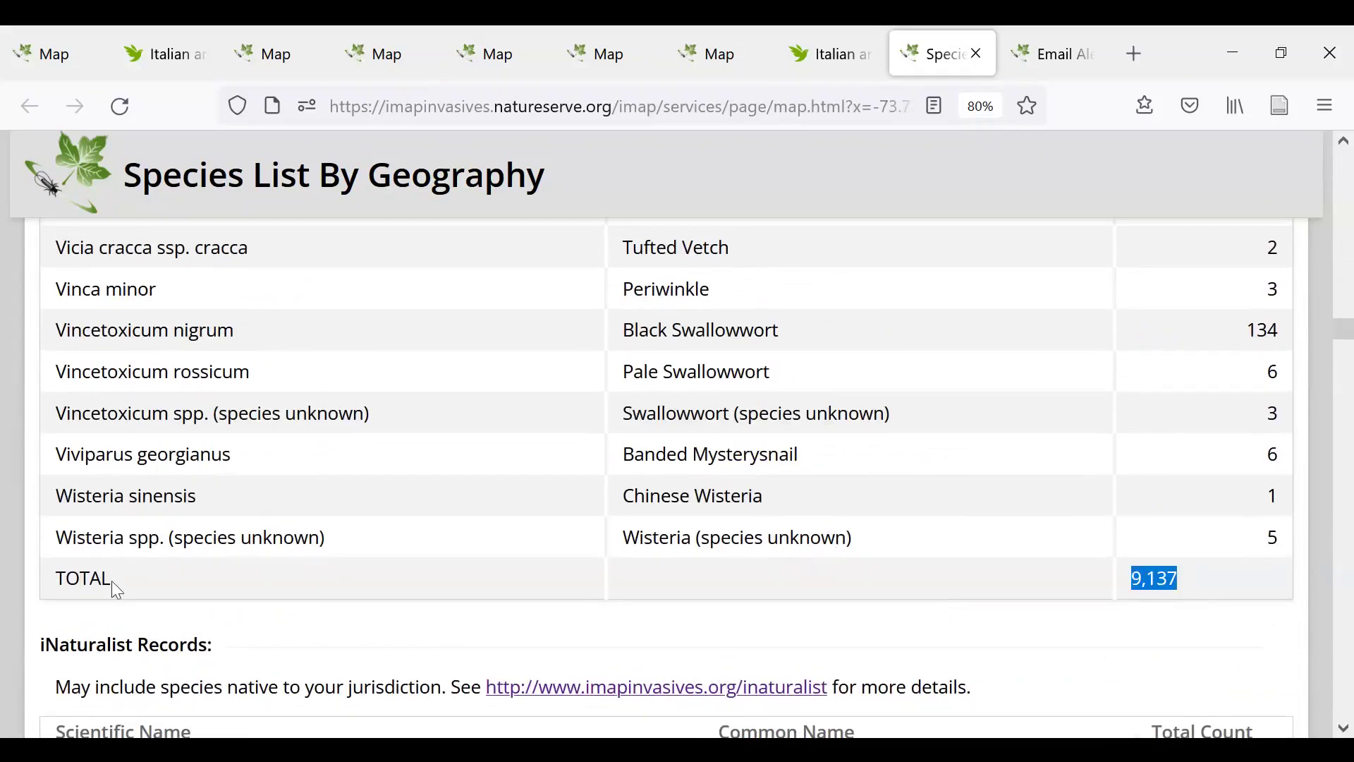
Find the iNaturalist Records section below the presence records and highlight its heading
scroll(99, 575, "down", 1)
scroll(95, 568, "down", 3)
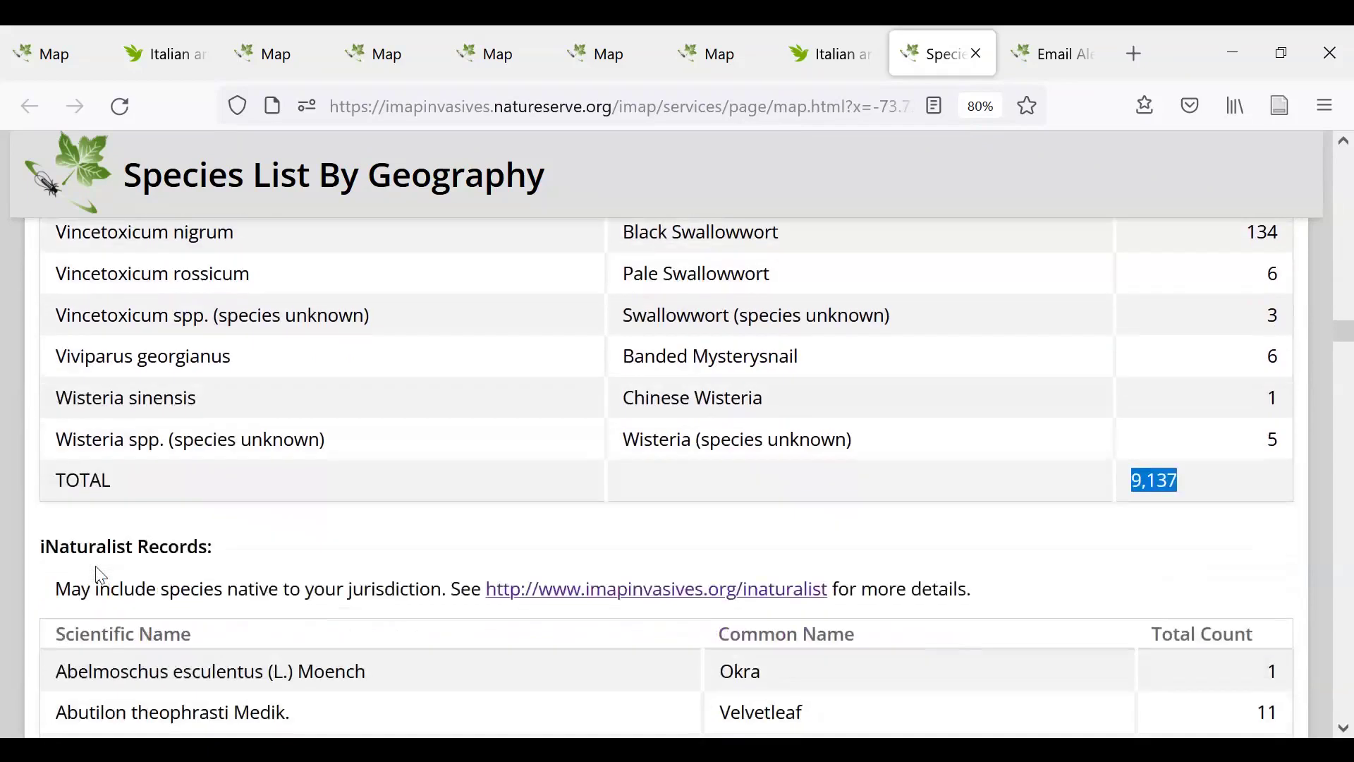
left_click_drag(224, 462, 6, 462)
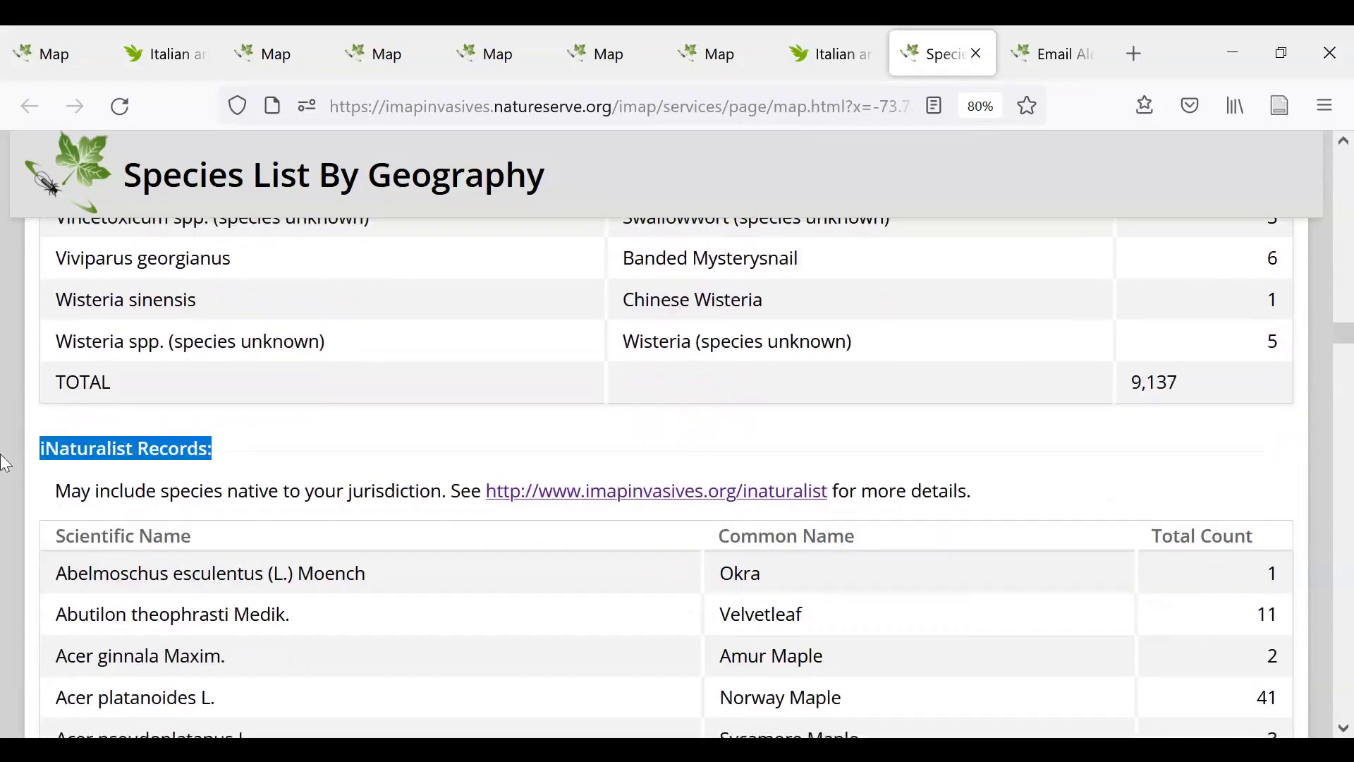
Highlight the iNaturalist Records note that the list may include species native to the jurisdiction and look at its link
scroll(207, 481, "down", 3)
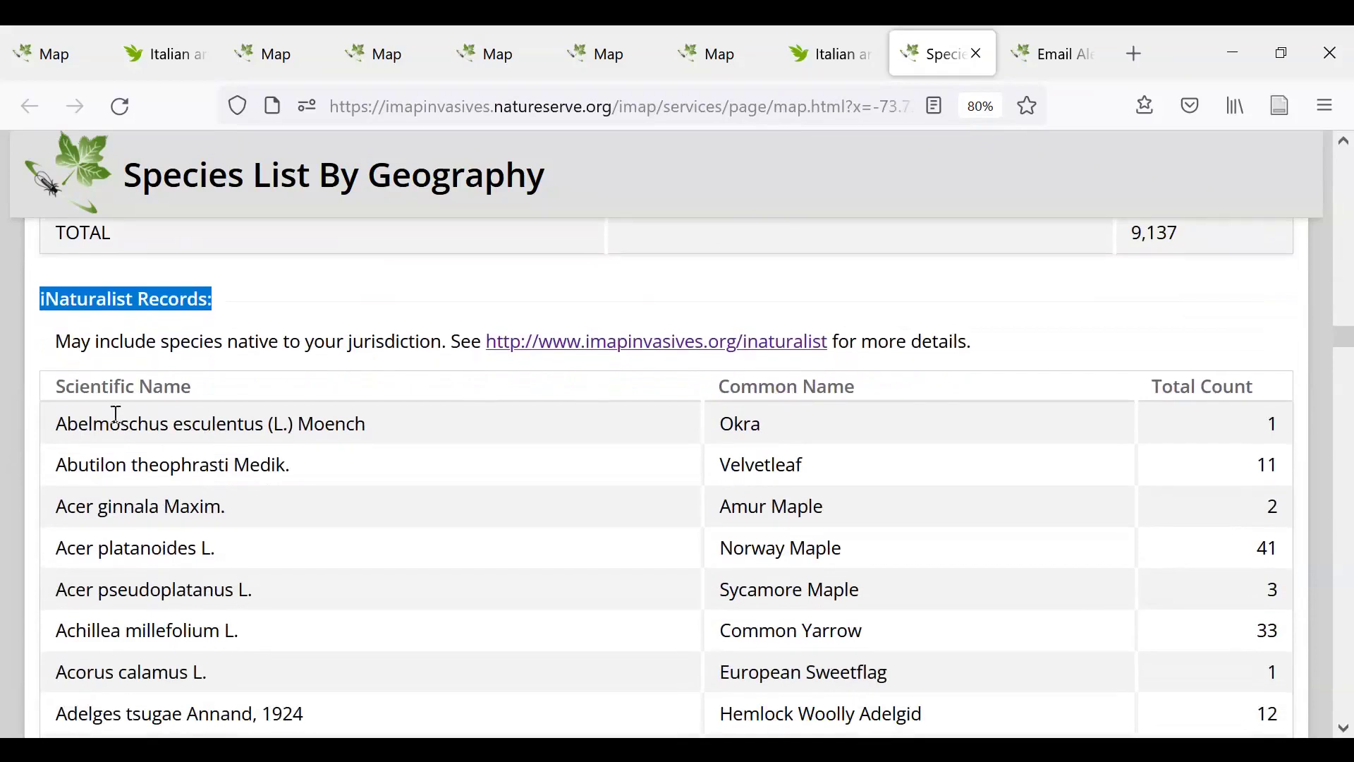
left_click_drag(55, 342, 449, 343)
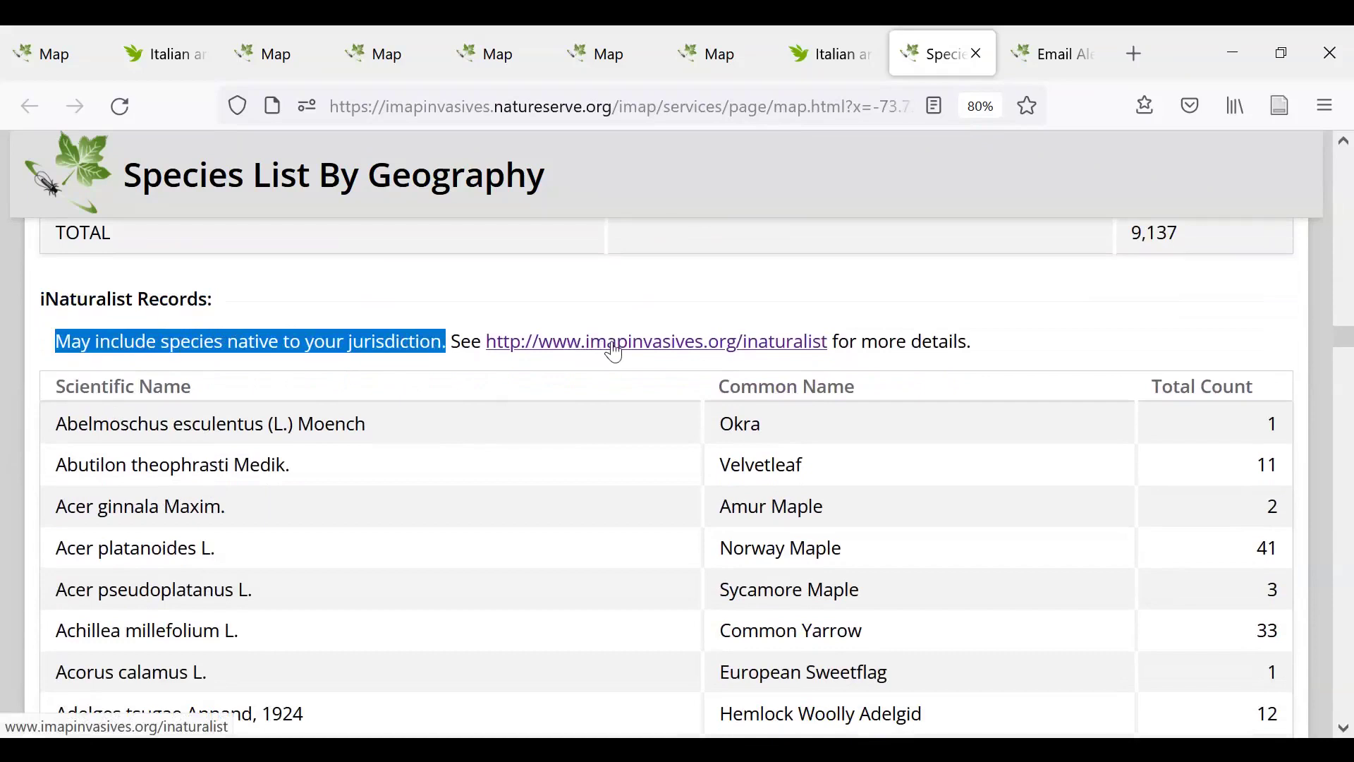
scroll(390, 379, "down", 1)
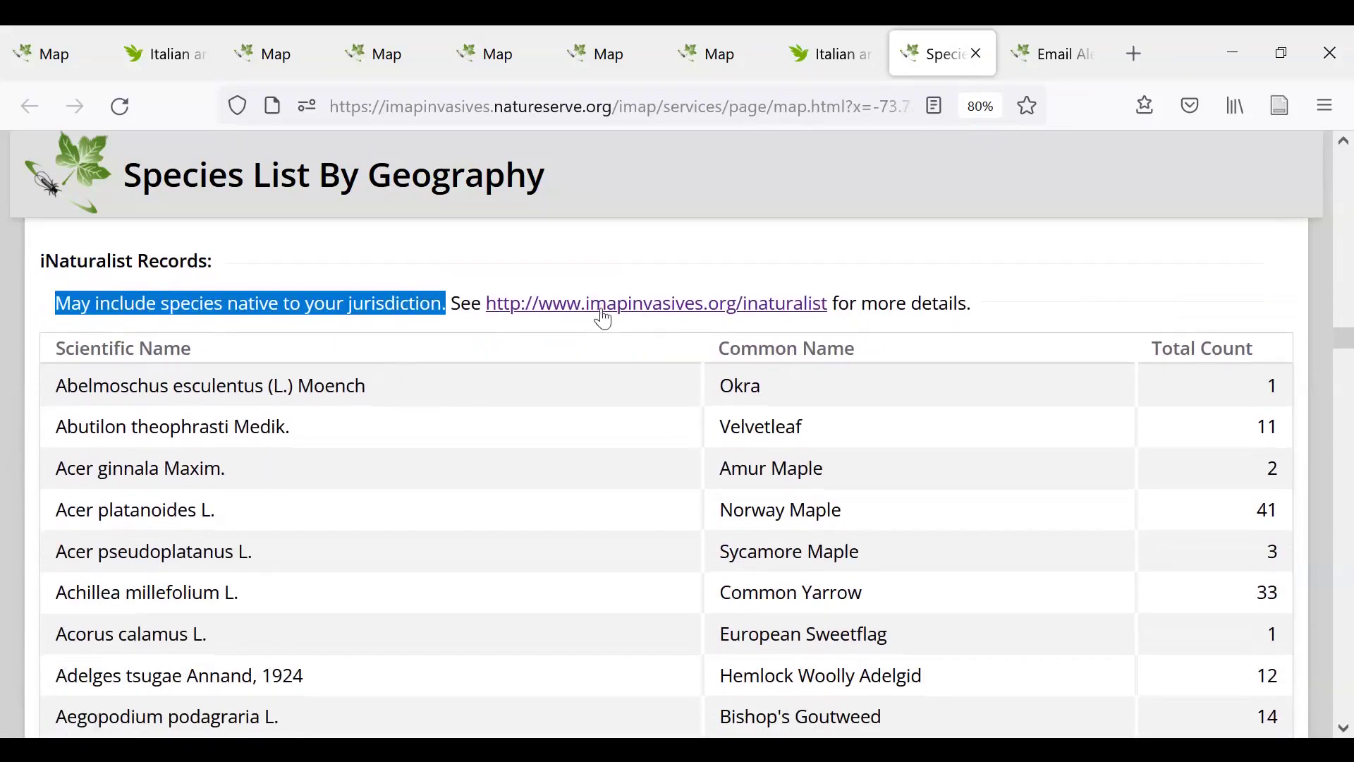
scroll(345, 334, "down", 1)
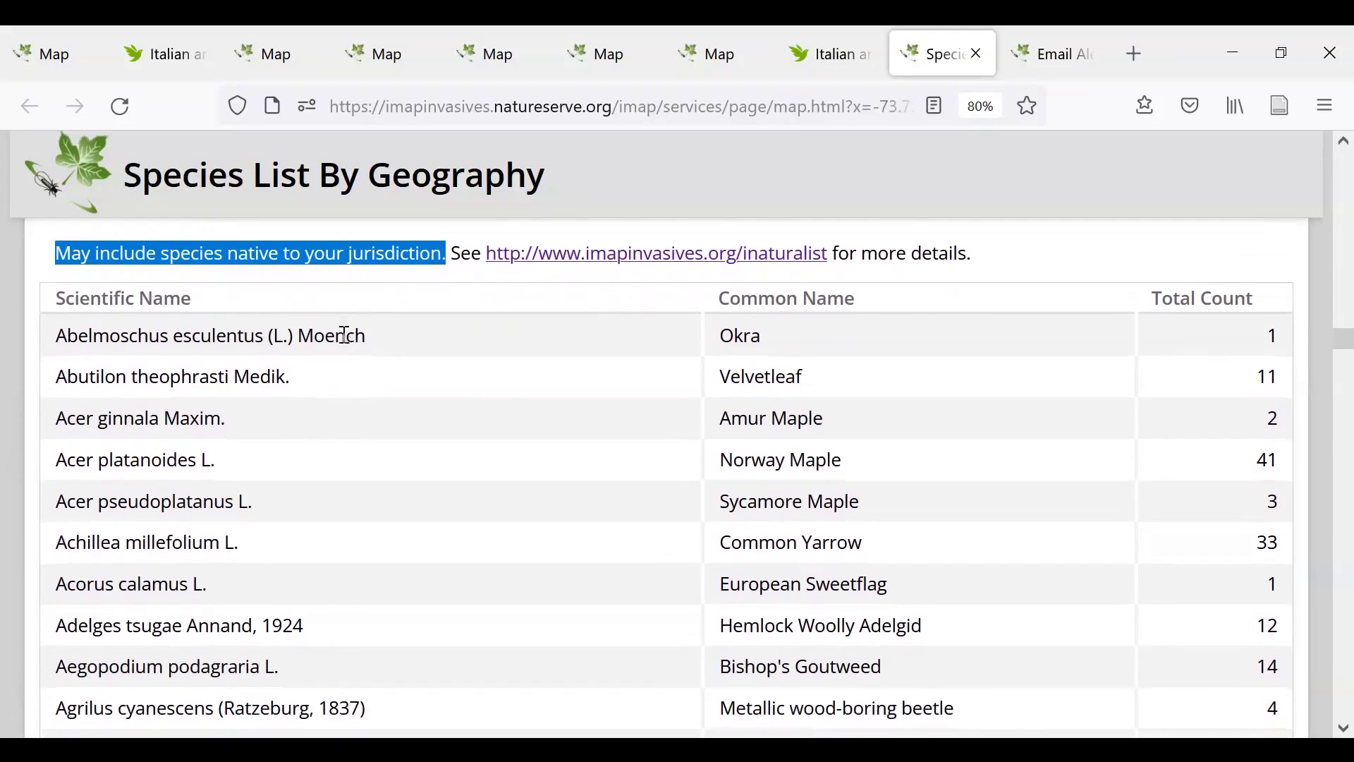
Read through the iNaturalist records list to its end and highlight the overall total count
scroll(432, 470, "down", 1)
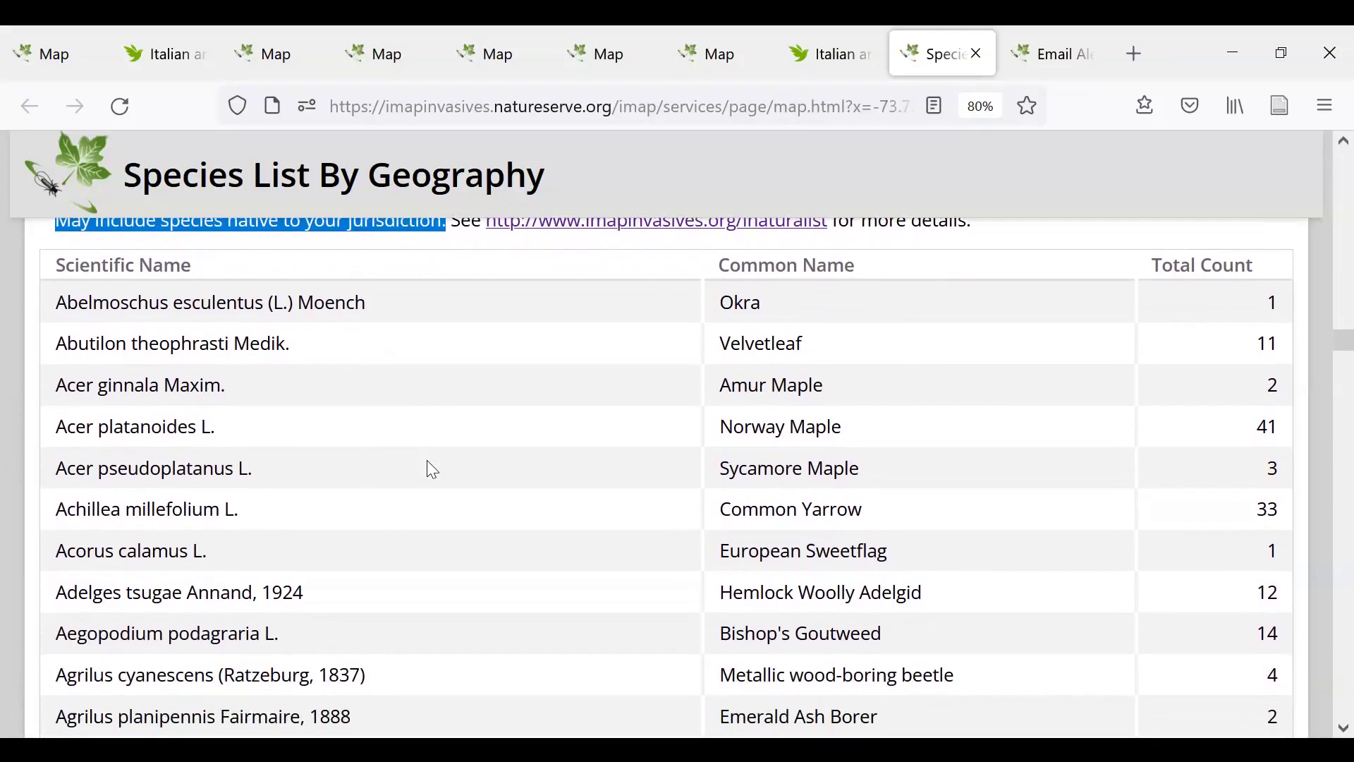
scroll(424, 541, "down", 1)
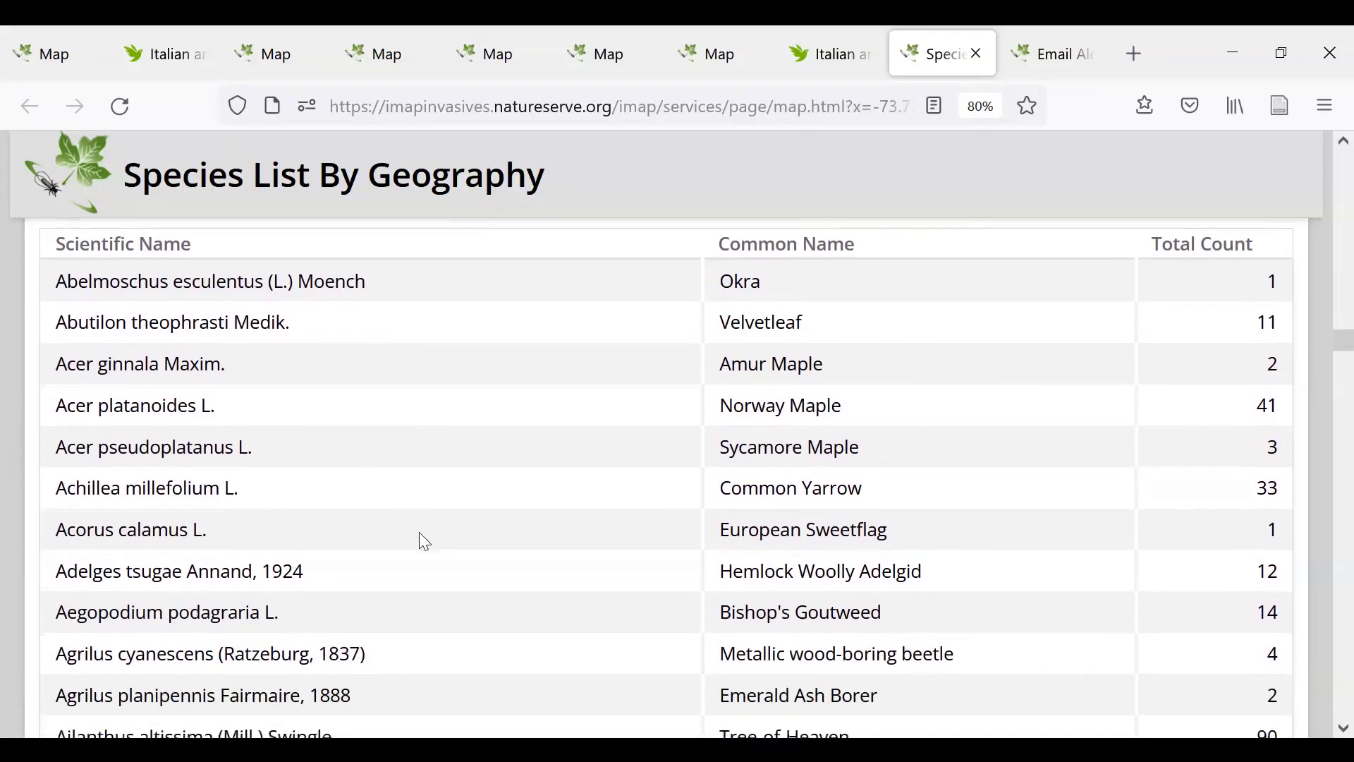
scroll(419, 534, "down", 1)
scroll(419, 534, "down", 1)
scroll(420, 534, "down", 3)
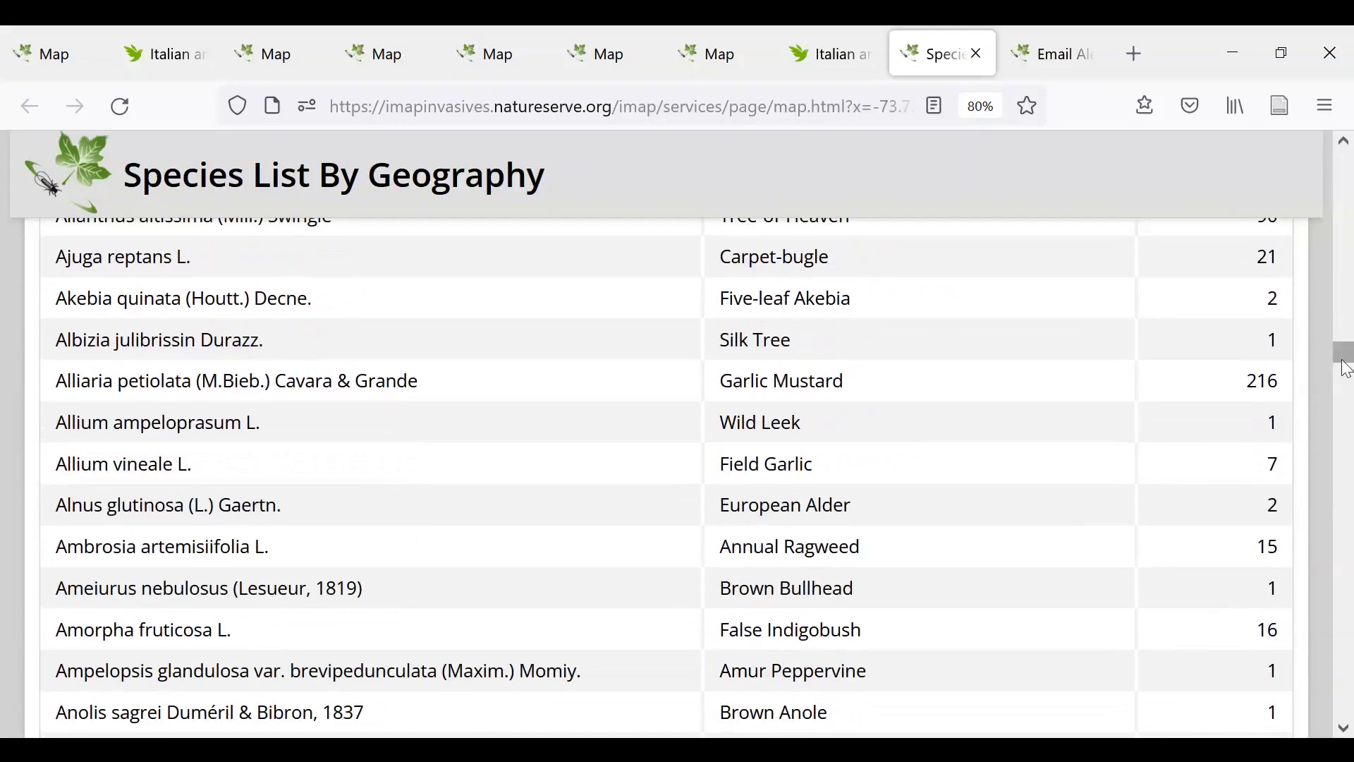
left_click_drag(1347, 363, 1352, 721)
scroll(1178, 615, "up", 8)
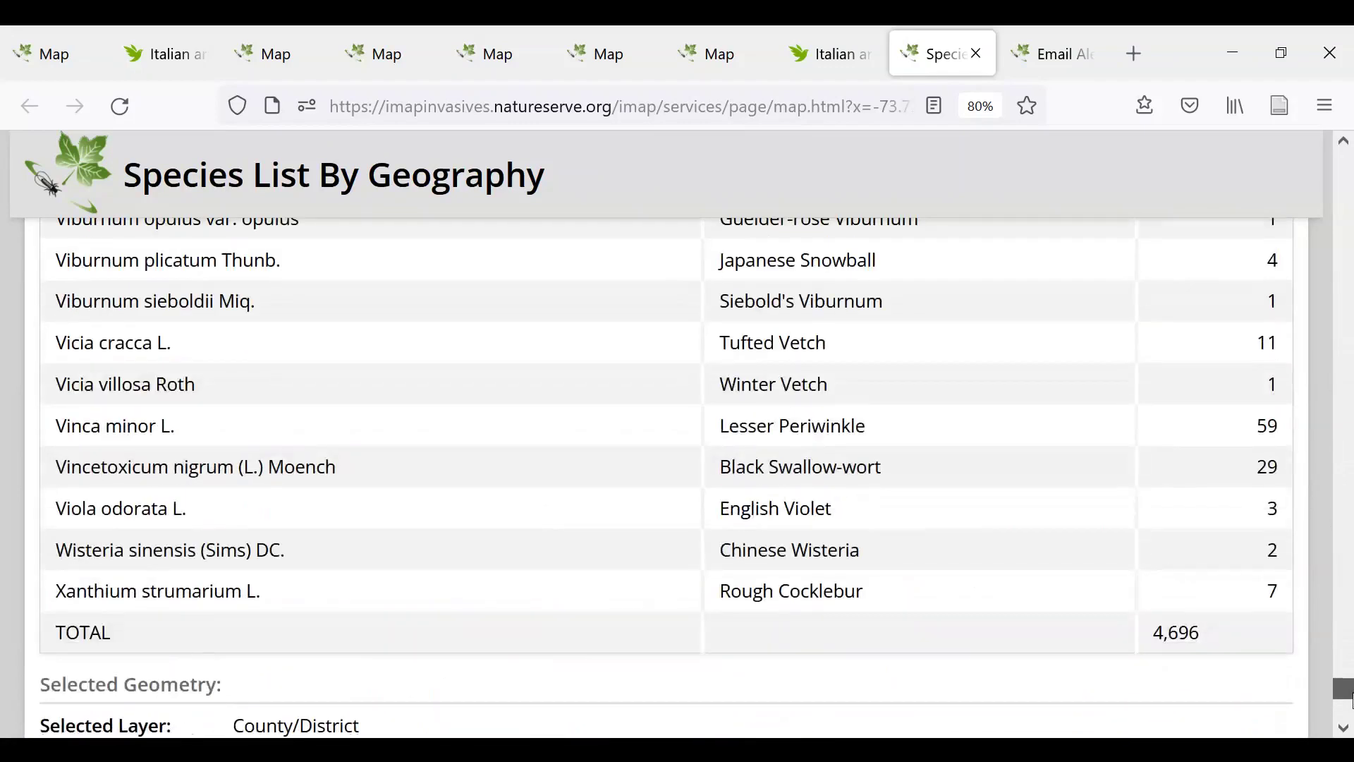
scroll(1177, 615, "down", 1)
left_click_drag(1203, 577, 1150, 577)
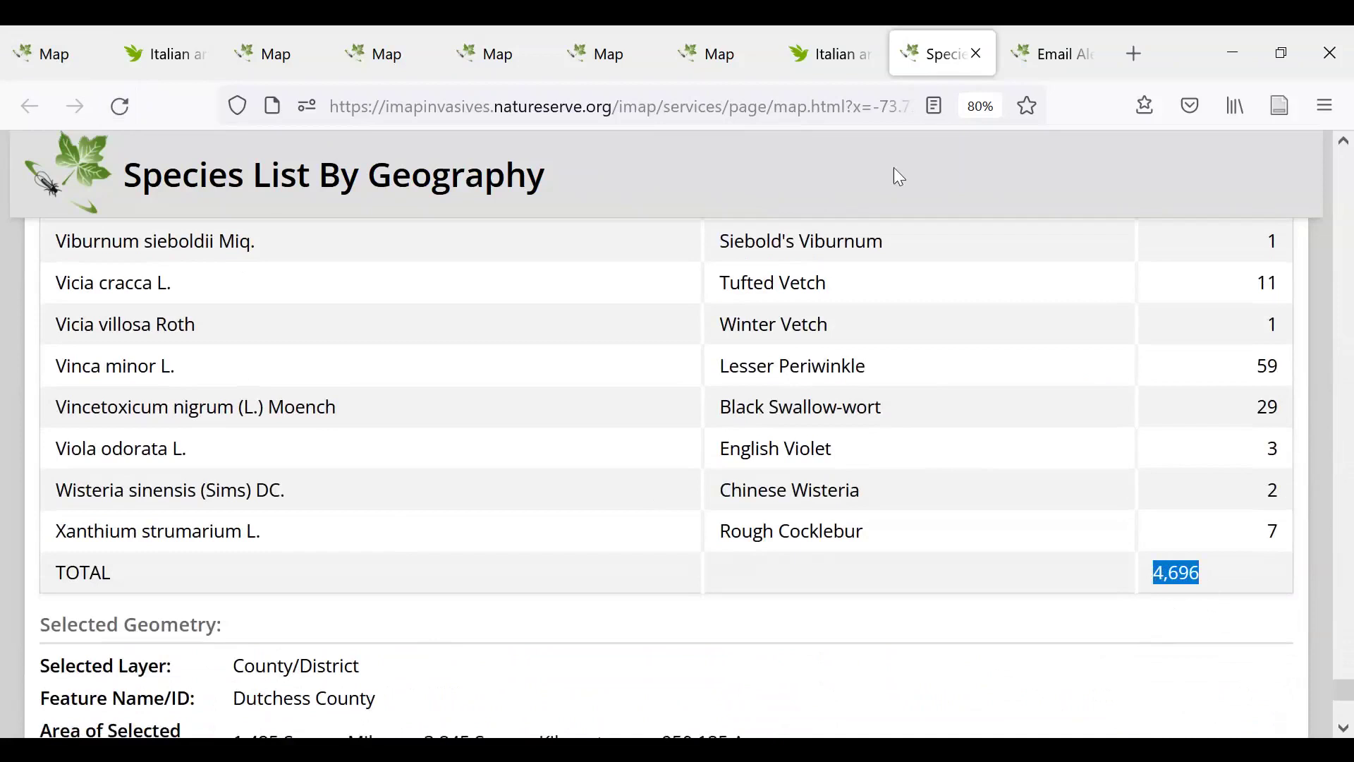
Switch to the Email Alerts page, start editing the alerts and add a new custom alert
left_click(1047, 69)
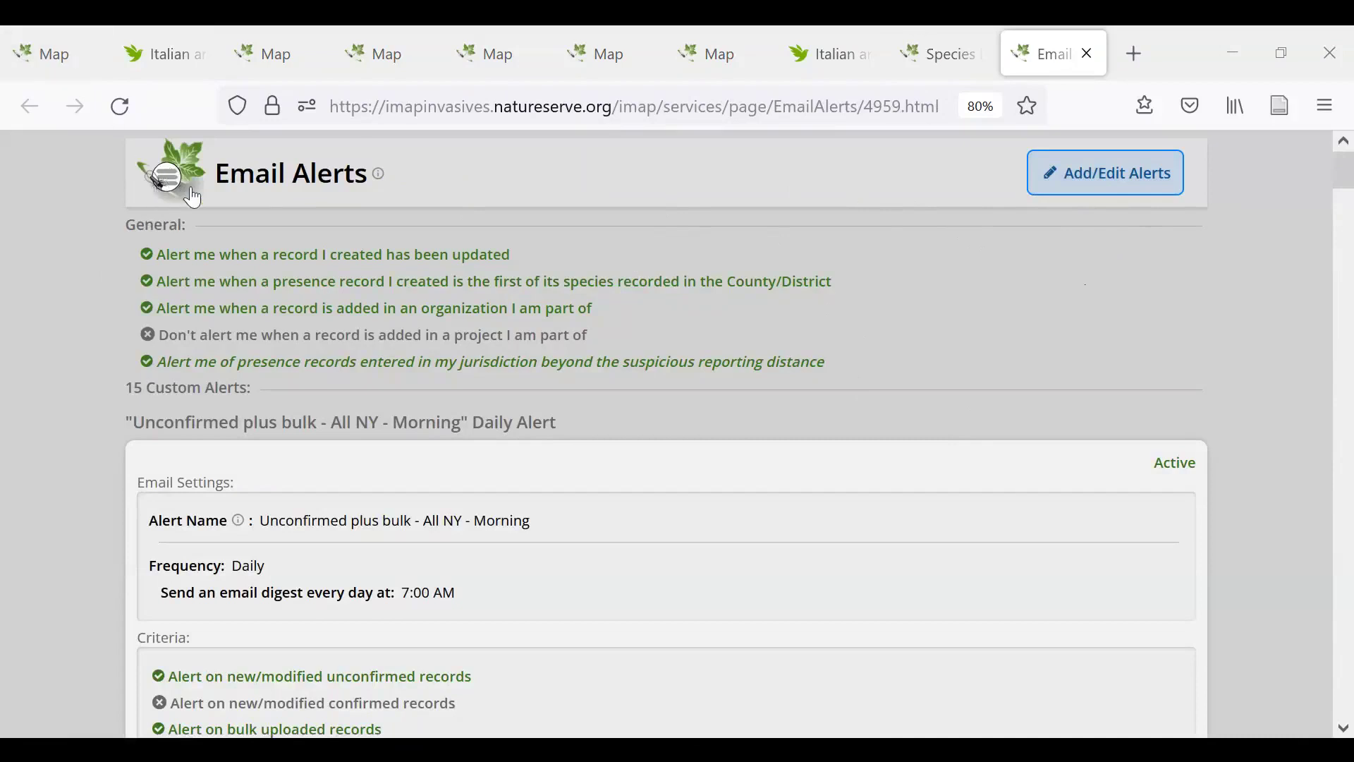
left_click(1115, 176)
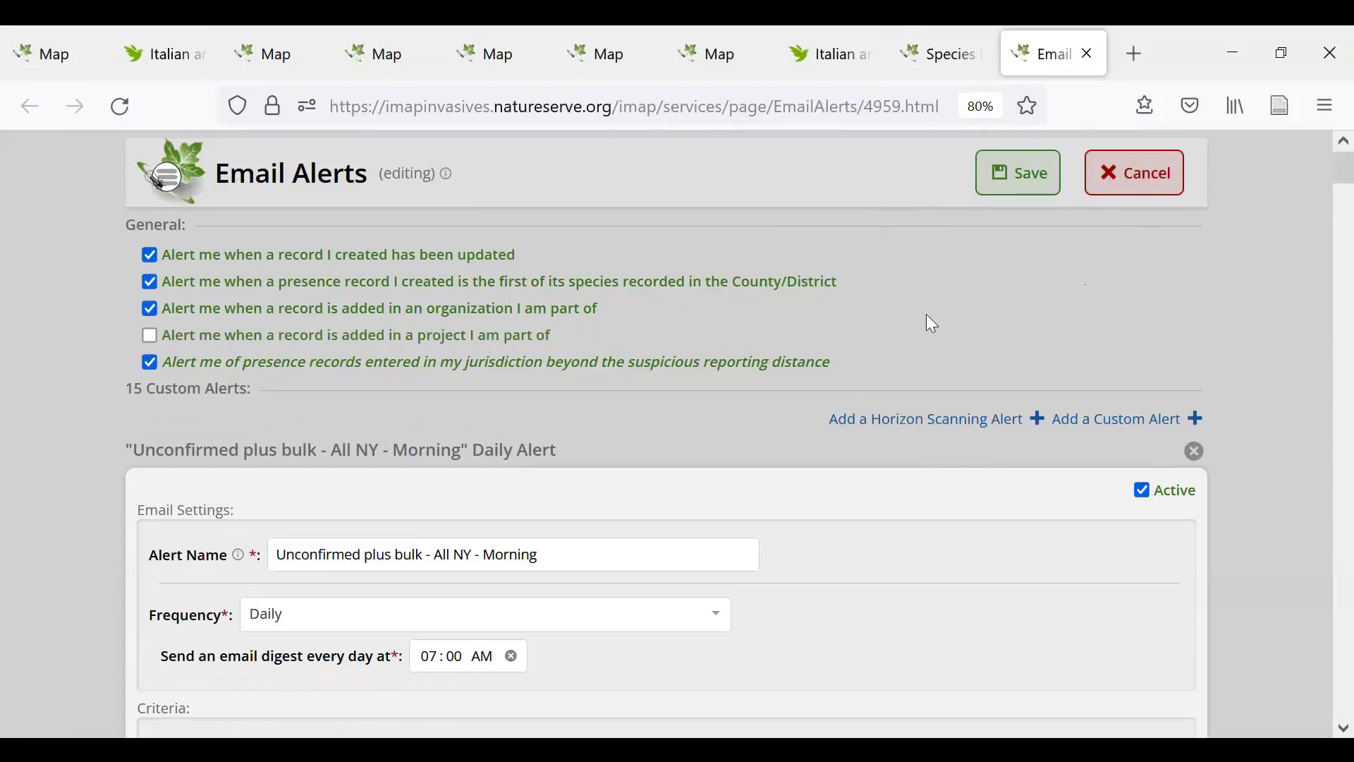
key("ctrl+minus")
key("ctrl+plus")
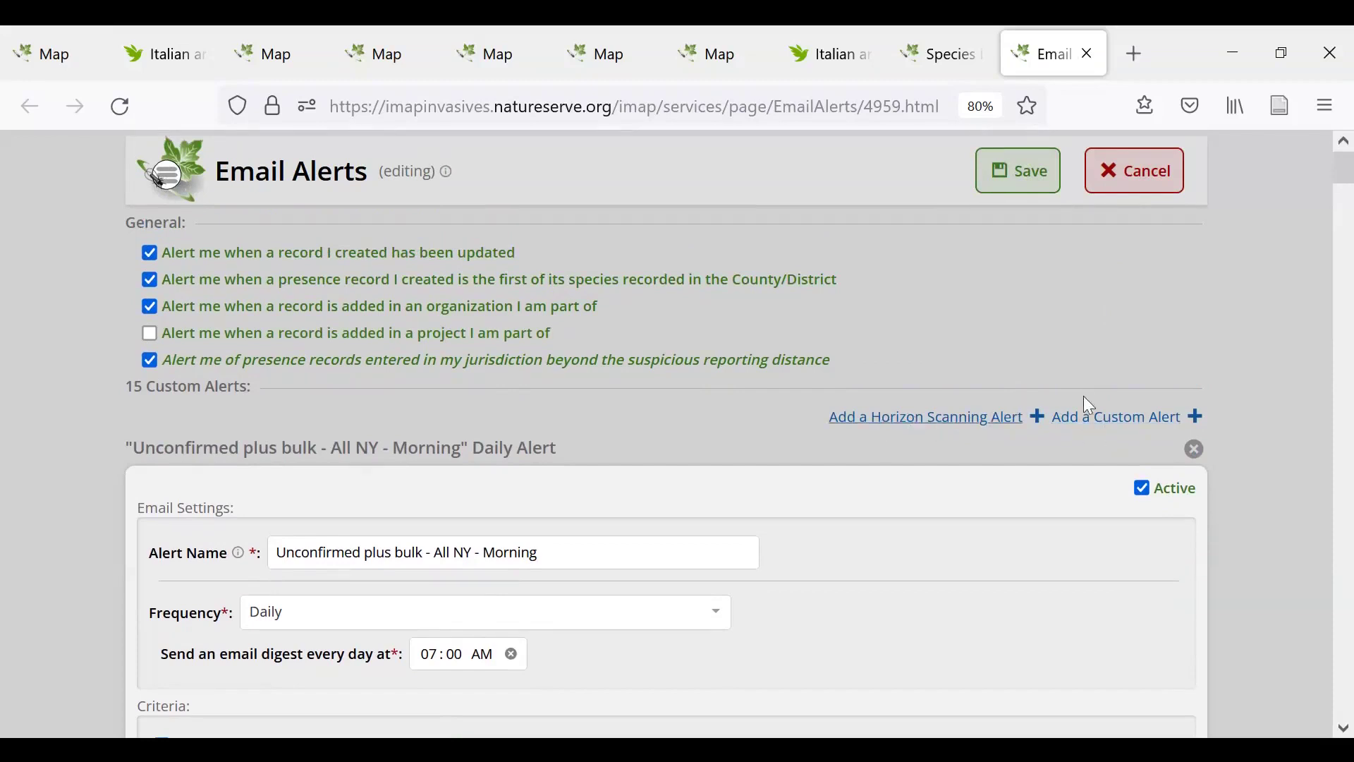
left_click(1120, 423)
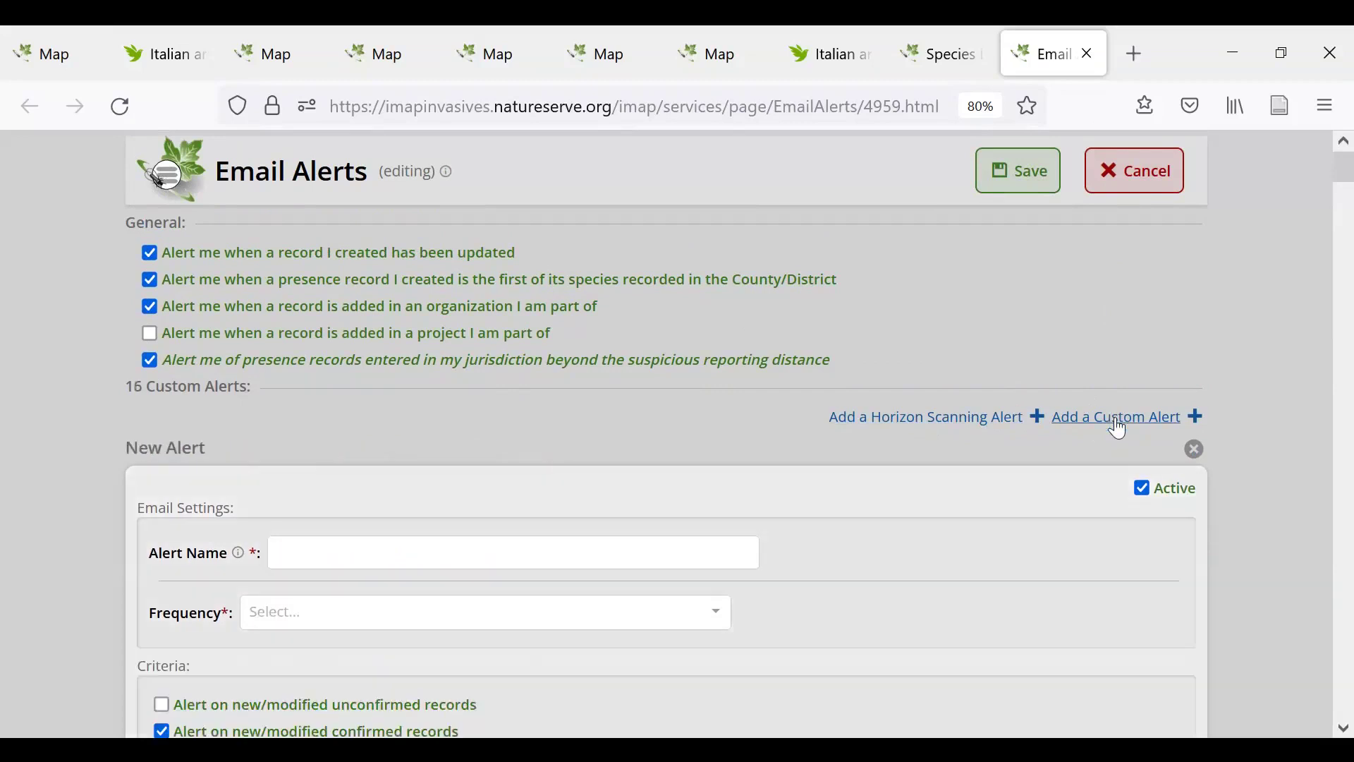
Name the new custom alert "iNat and iMap alert"
scroll(447, 462, "down", 3)
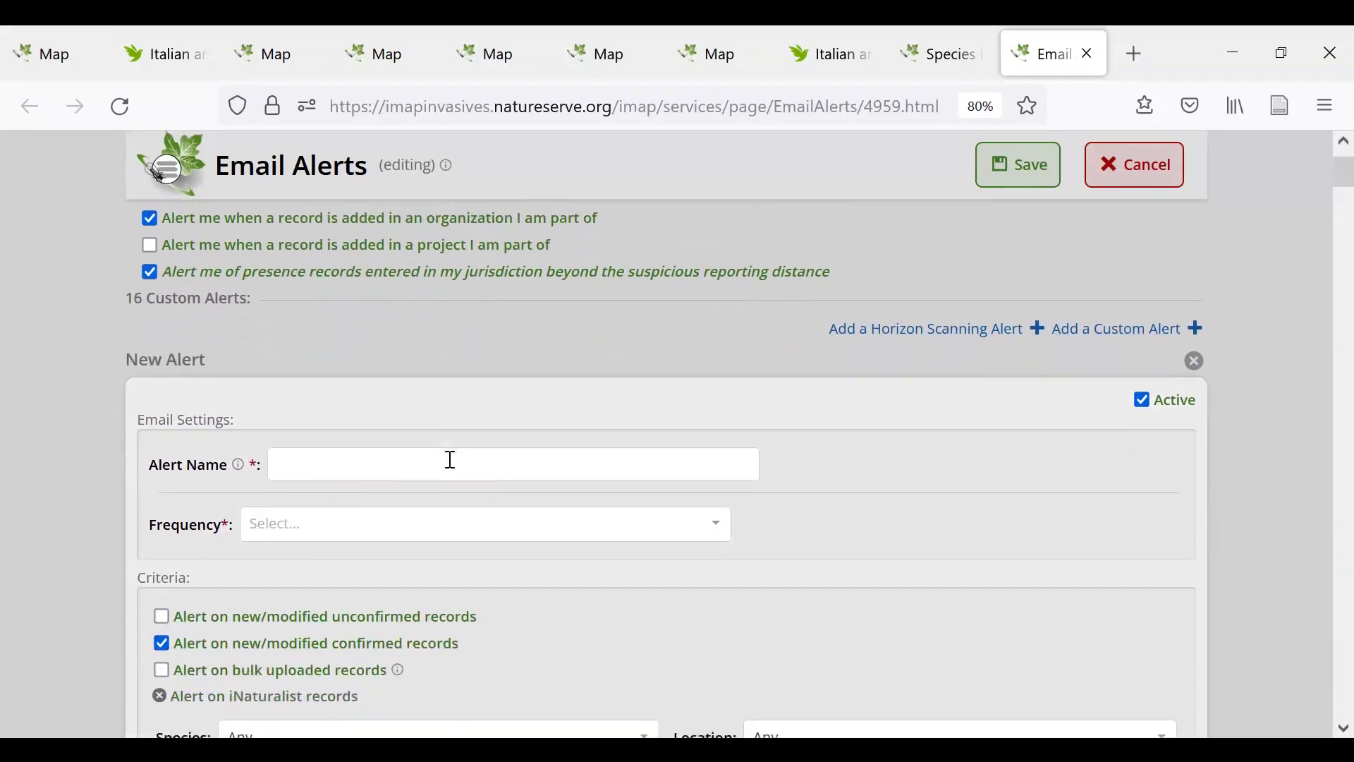
left_click(418, 441)
type("iNat and iMap ")
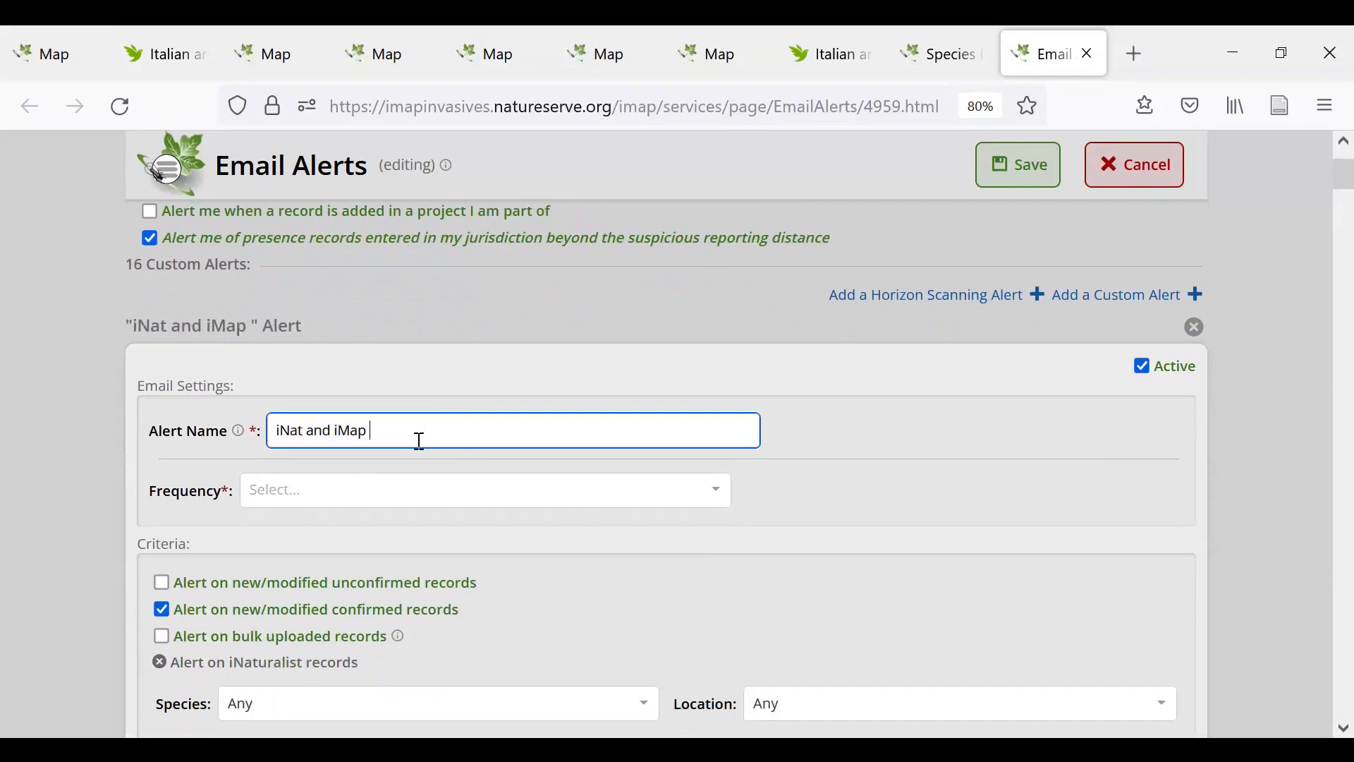
type("alert")
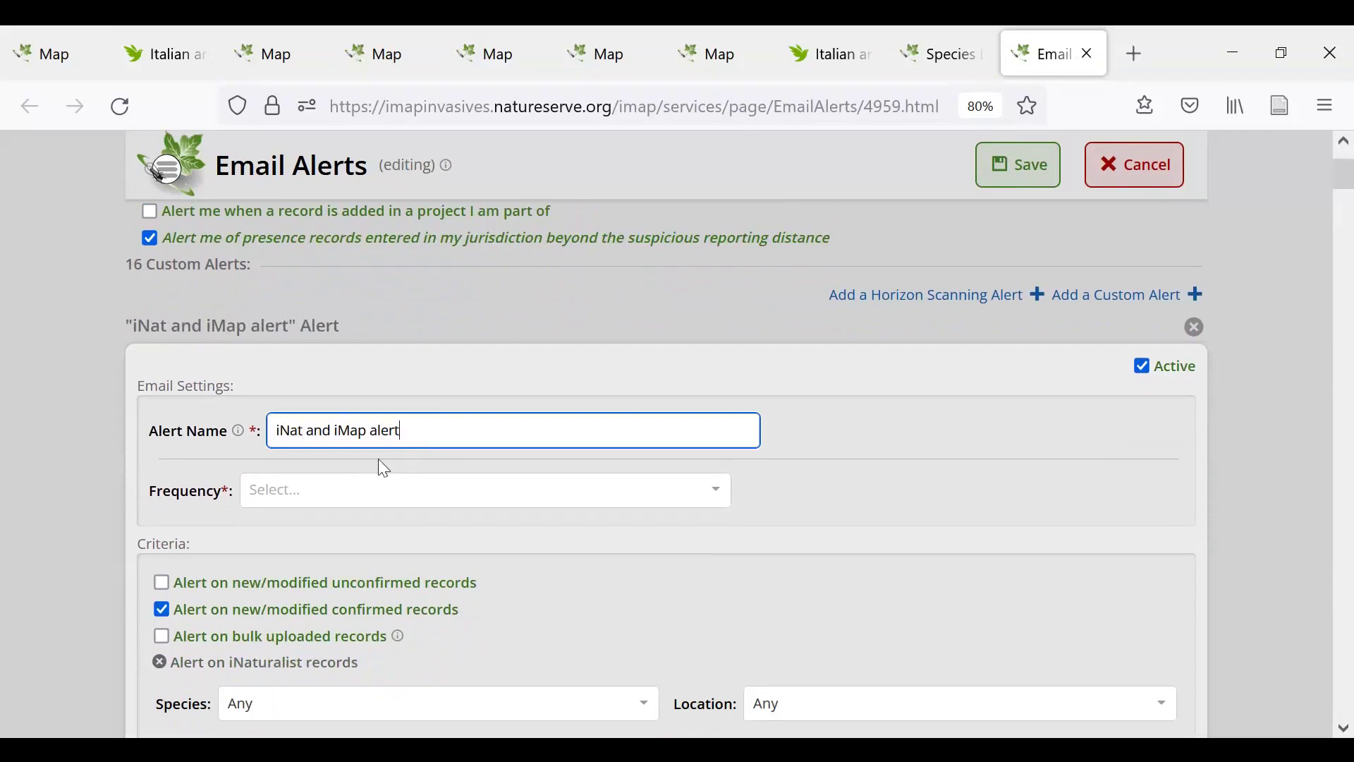
Examine the new alert's record criteria, highlighting the options from unconfirmed records through iNaturalist records
scroll(382, 465, "down", 2)
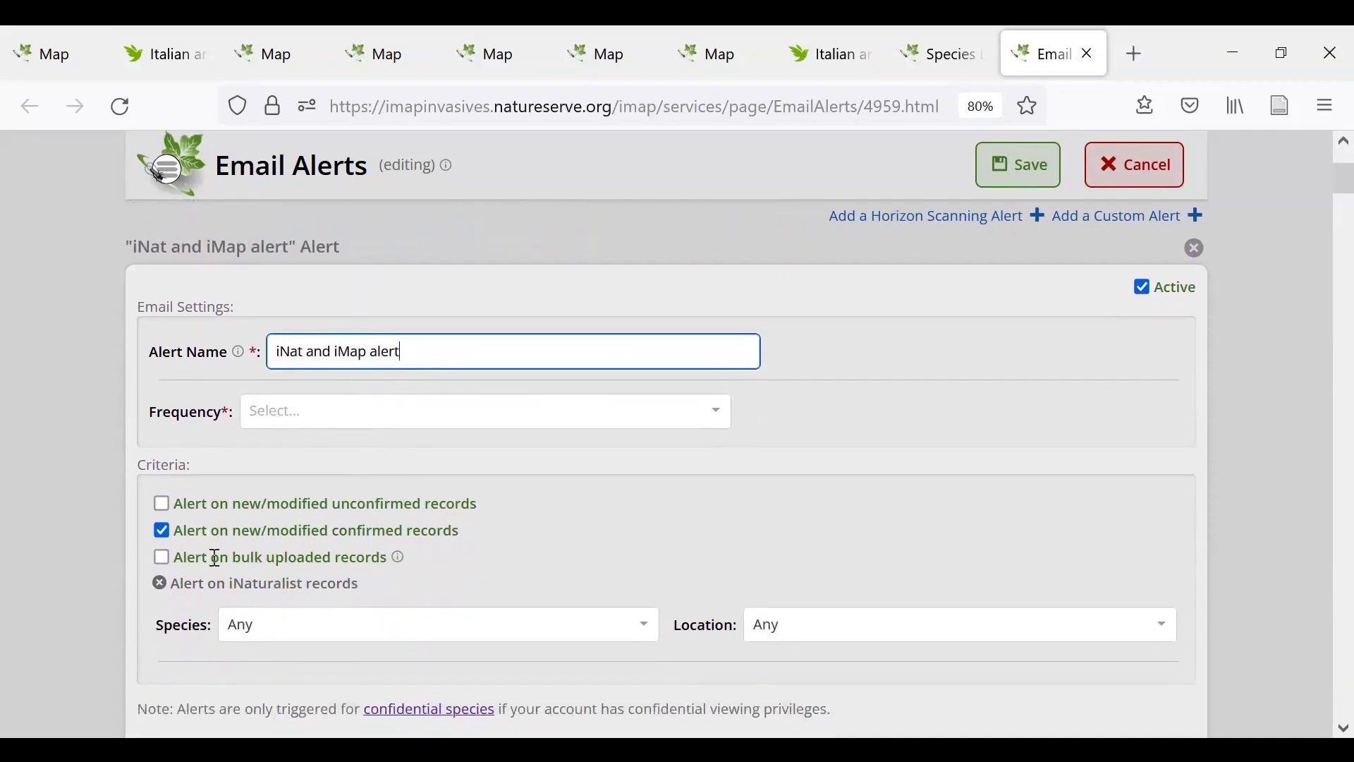
left_click_drag(363, 582, 83, 496)
left_click(104, 514)
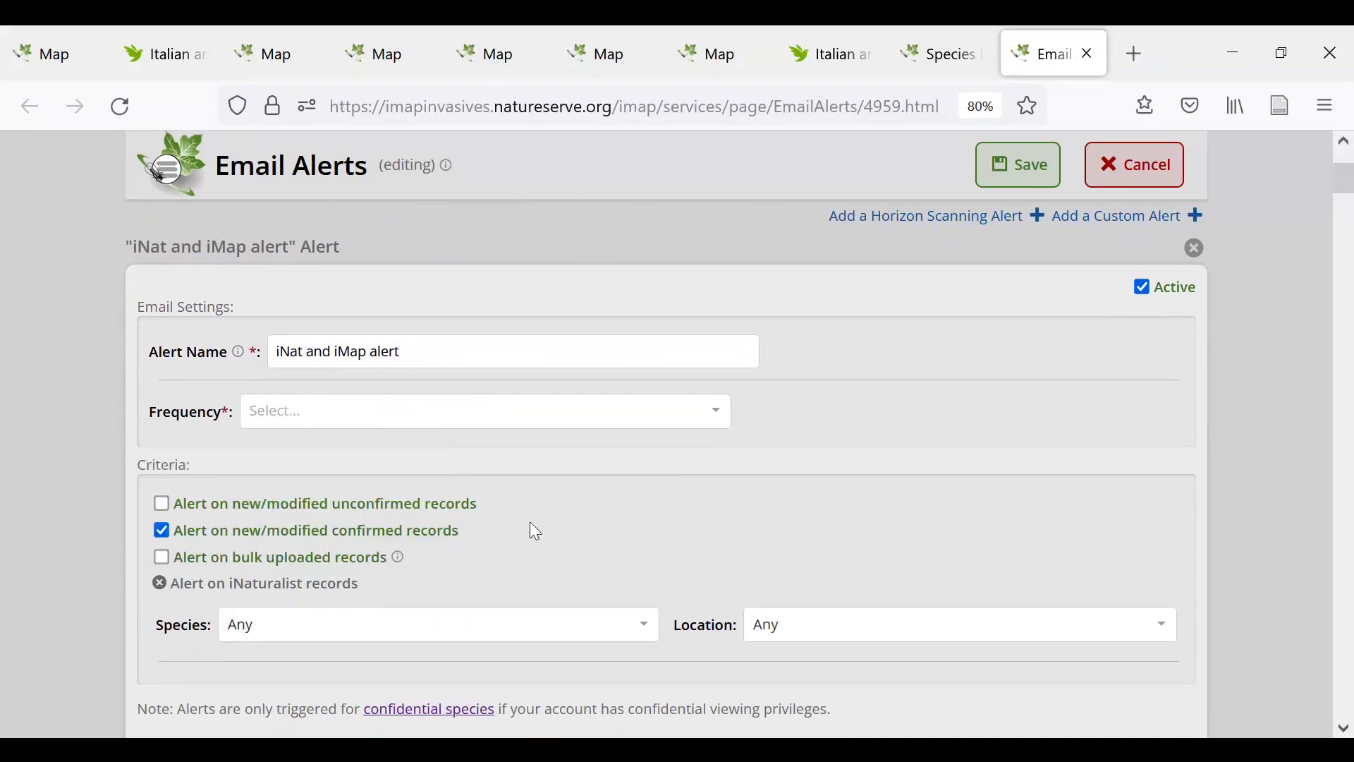
Set the alert's frequency to Weekly and enable alerting on iNaturalist records
left_click(428, 408)
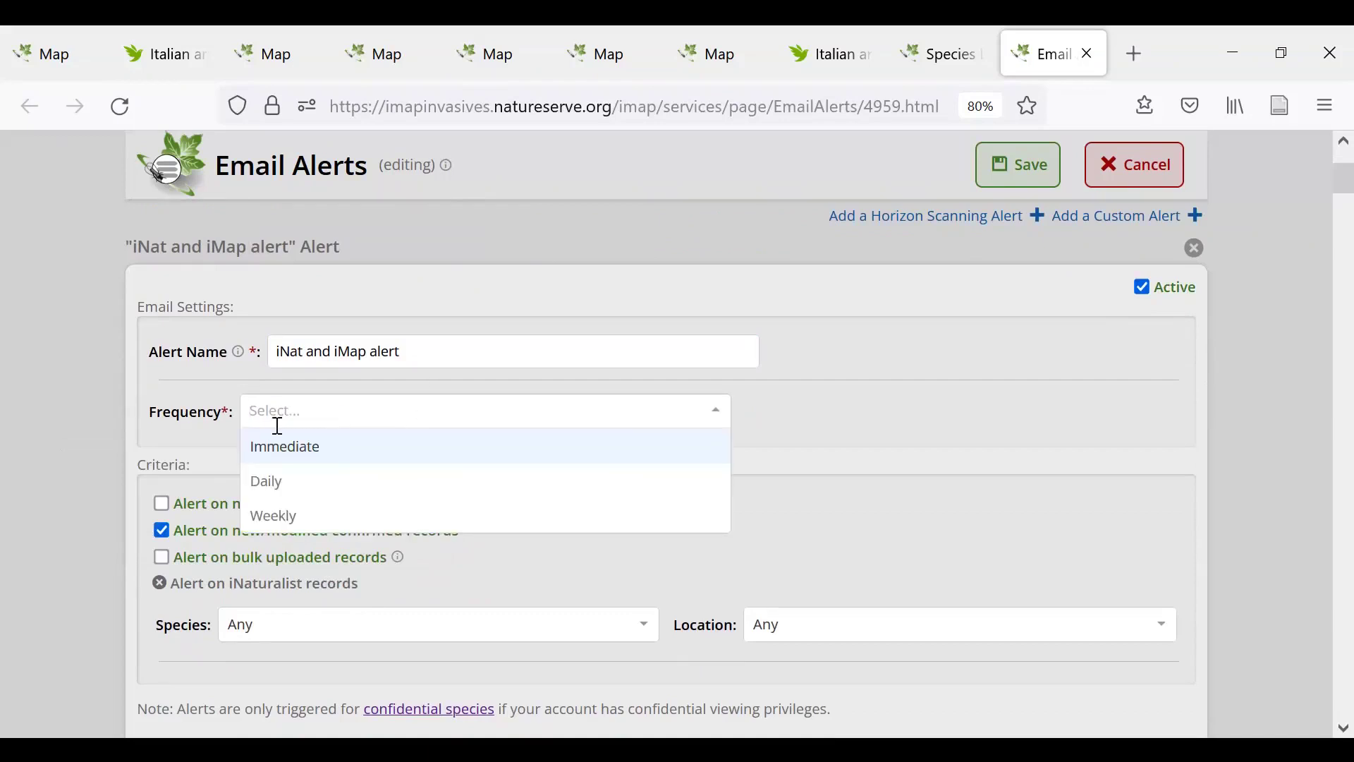
left_click(281, 513)
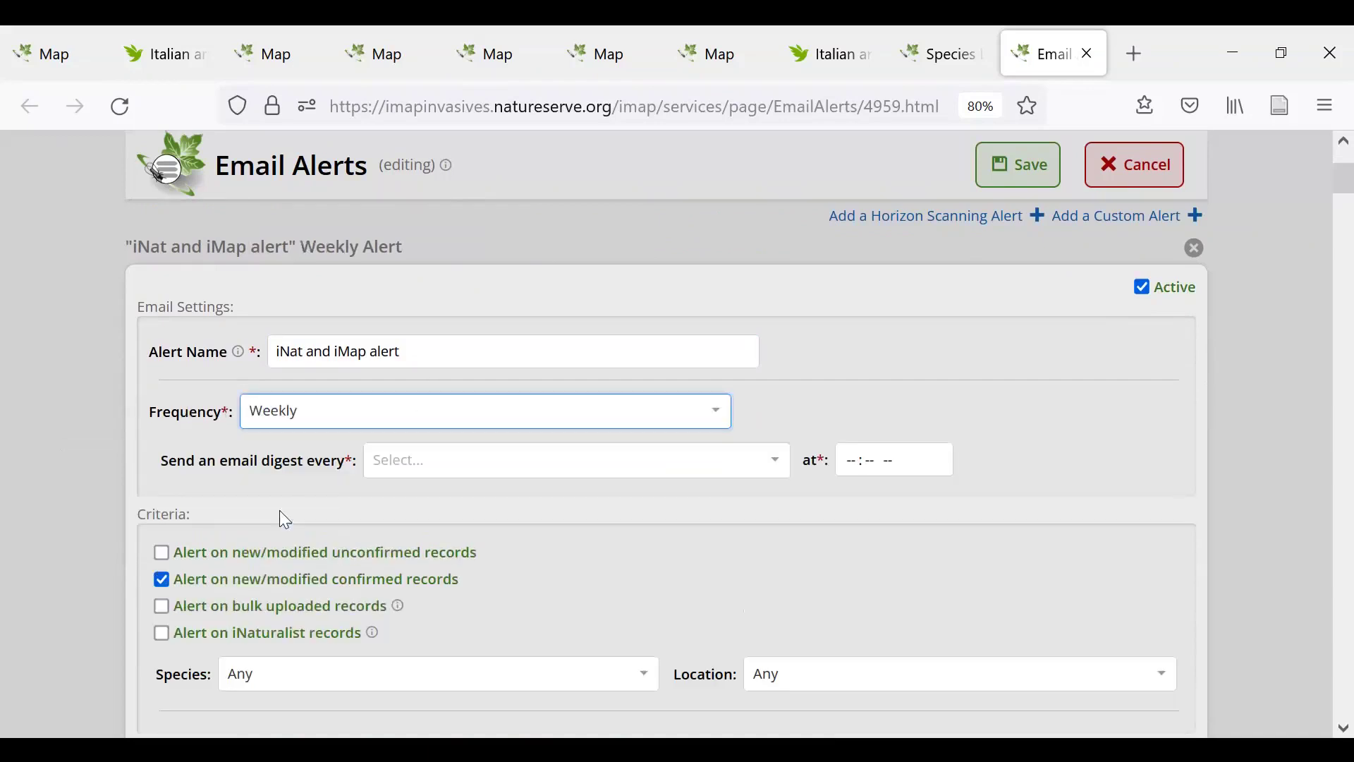
left_click(160, 633)
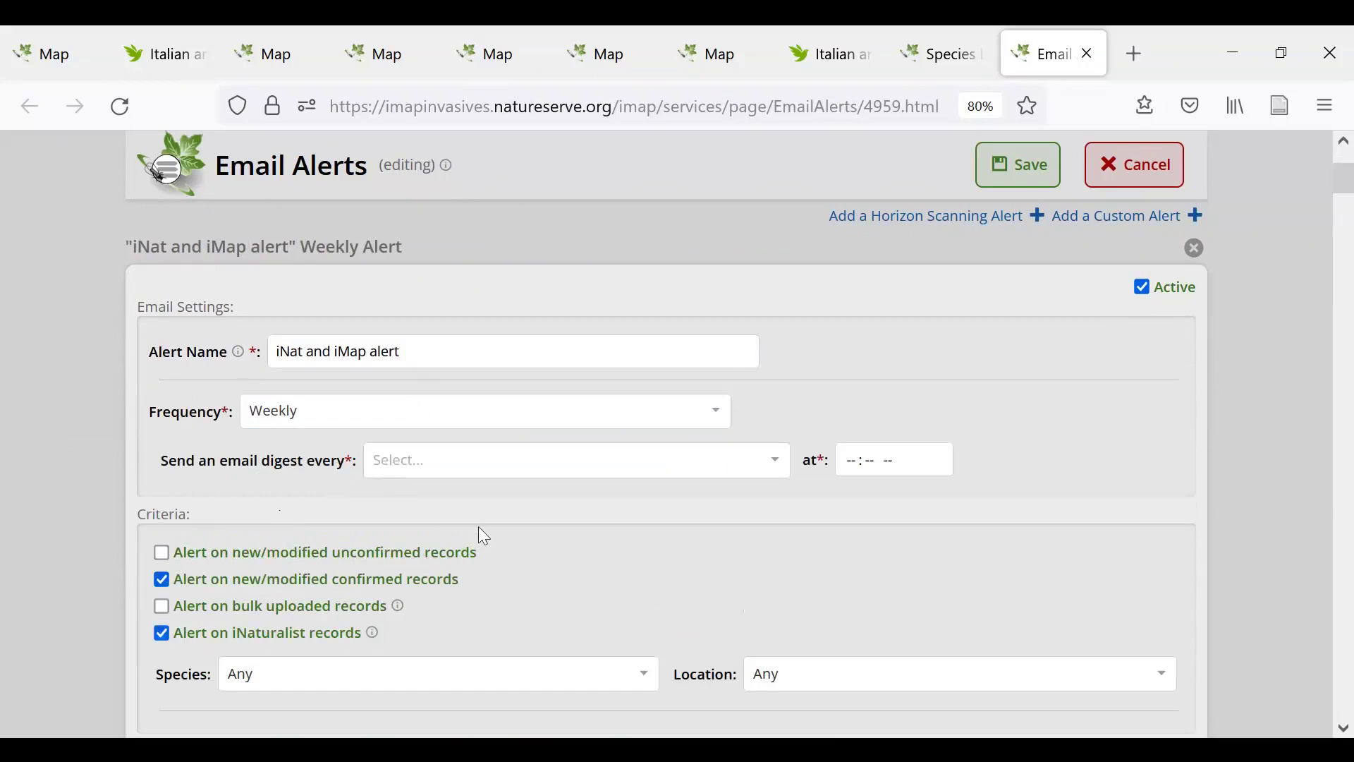
Review the species and location filter choices available in the iNat and iMap alert's criteria
scroll(485, 561, "down", 1)
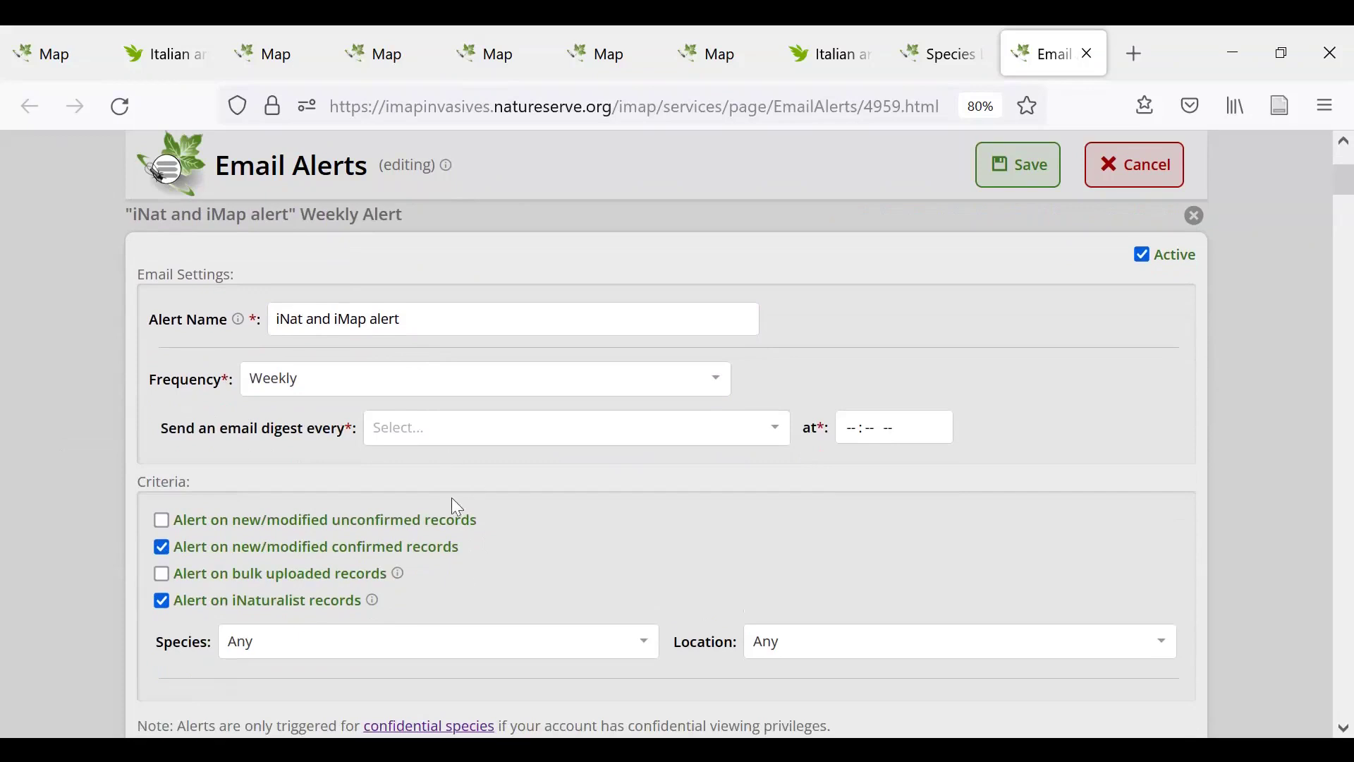
scroll(471, 599, "down", 3)
left_click(443, 586)
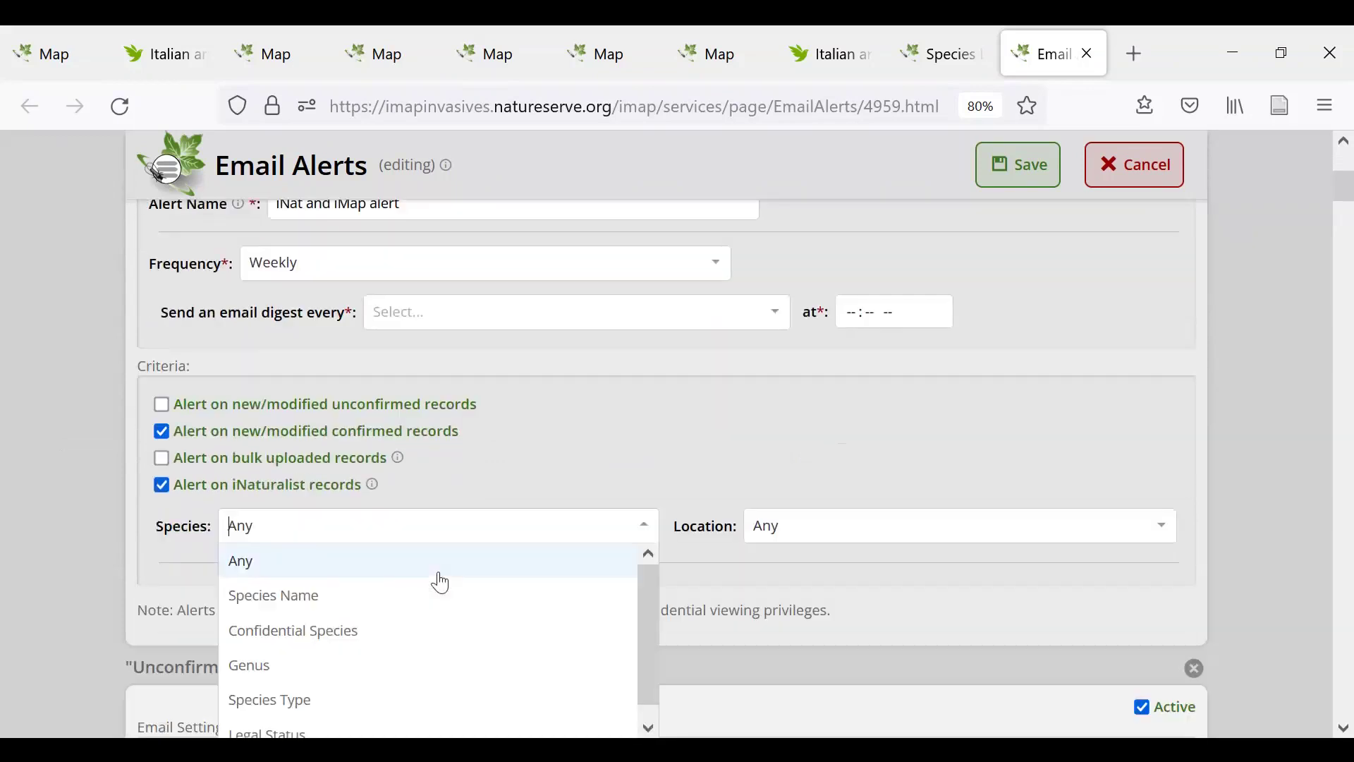
left_click(838, 515)
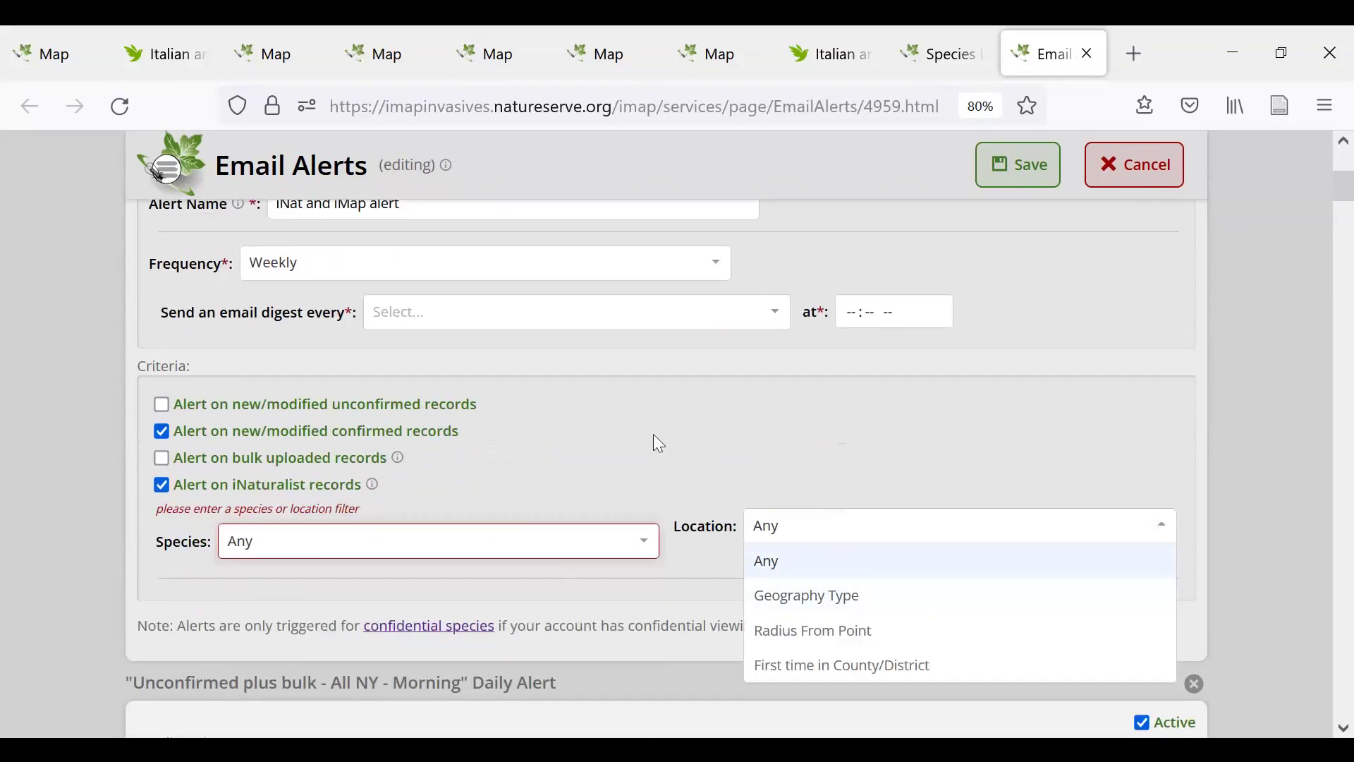
Highlight the option for adding a Horizon Scanning Alert and add a new alert of that type
scroll(654, 437, "up", 3)
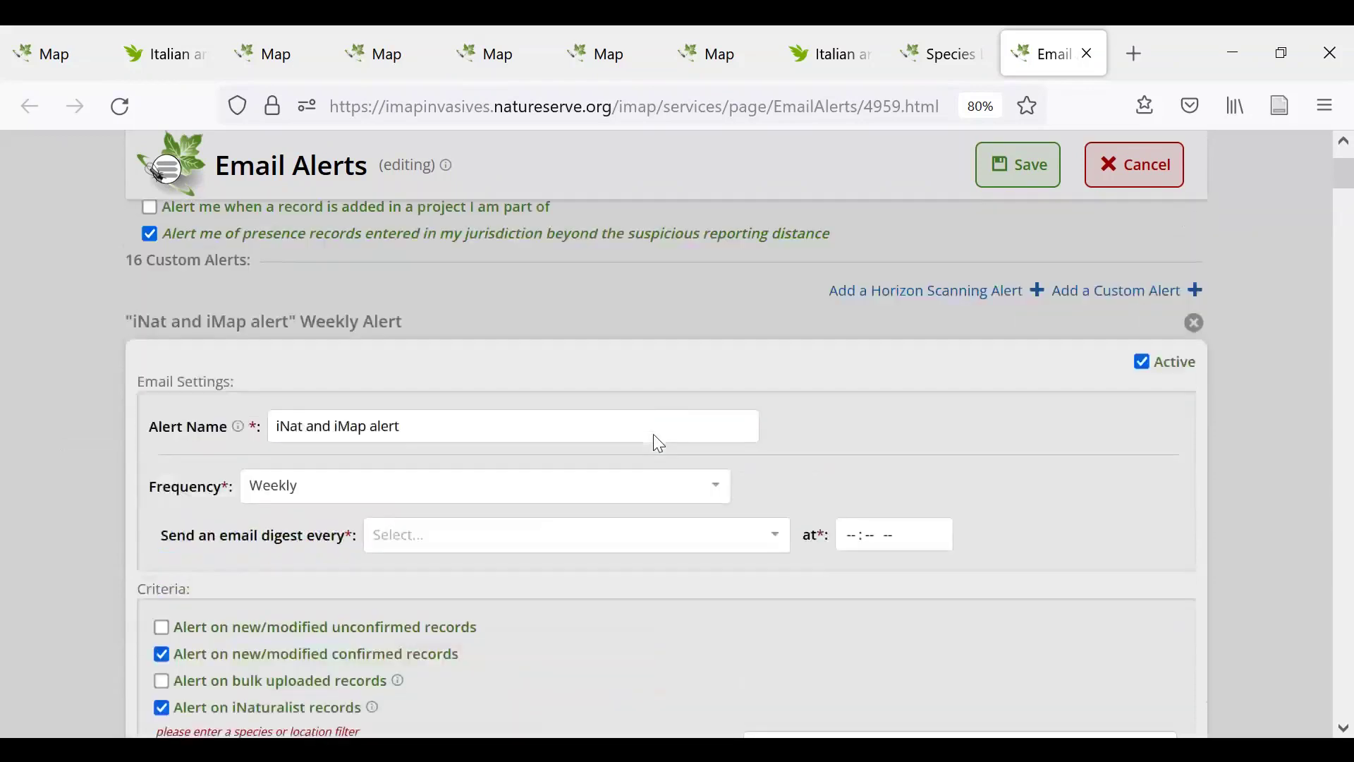
scroll(654, 437, "up", 2)
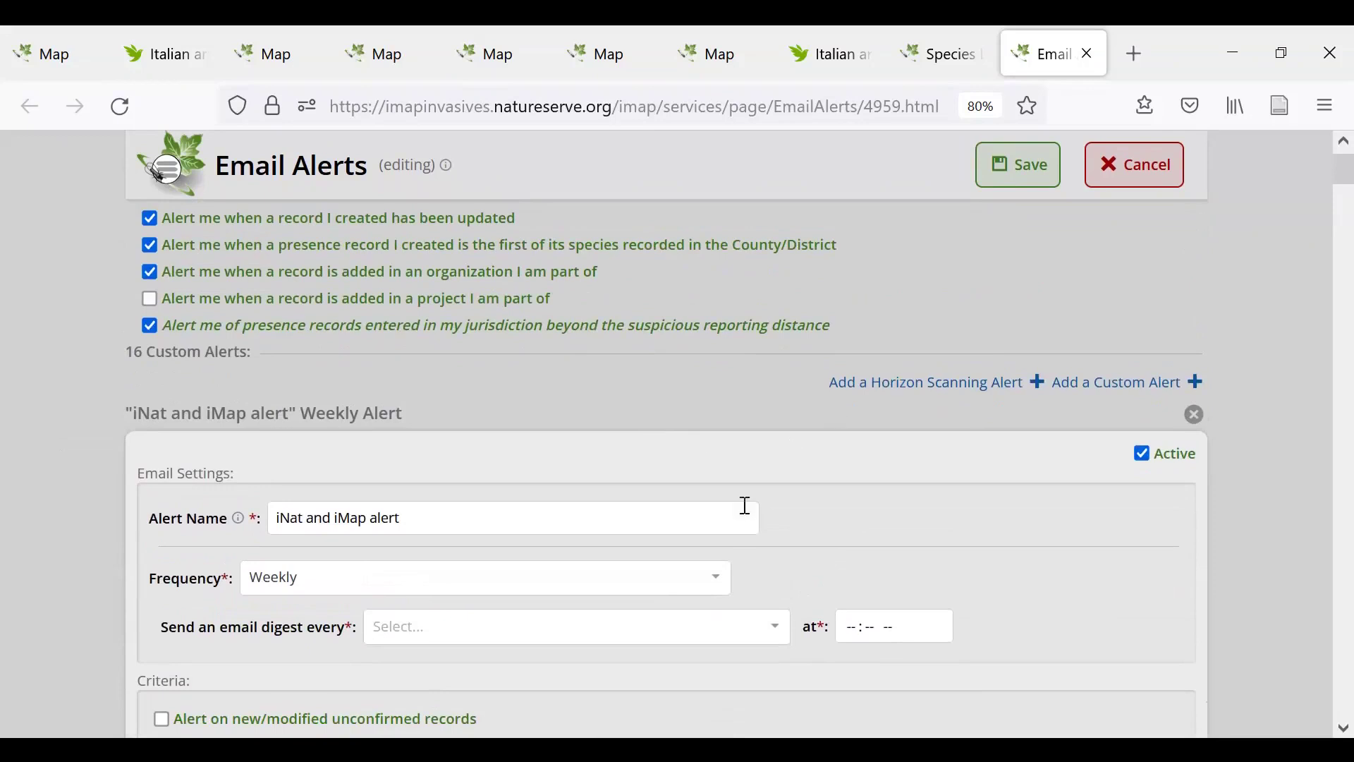
scroll(745, 505, "down", 2)
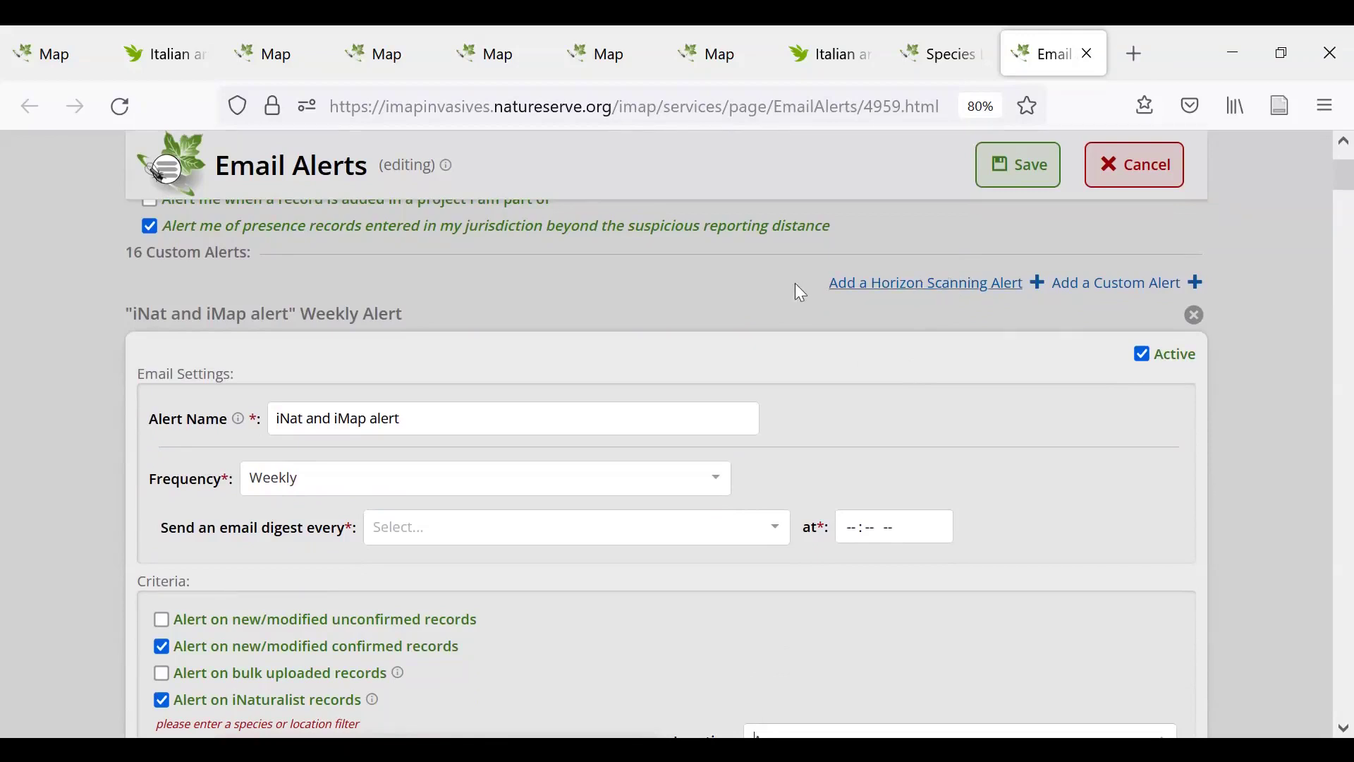
left_click_drag(832, 283, 1030, 290)
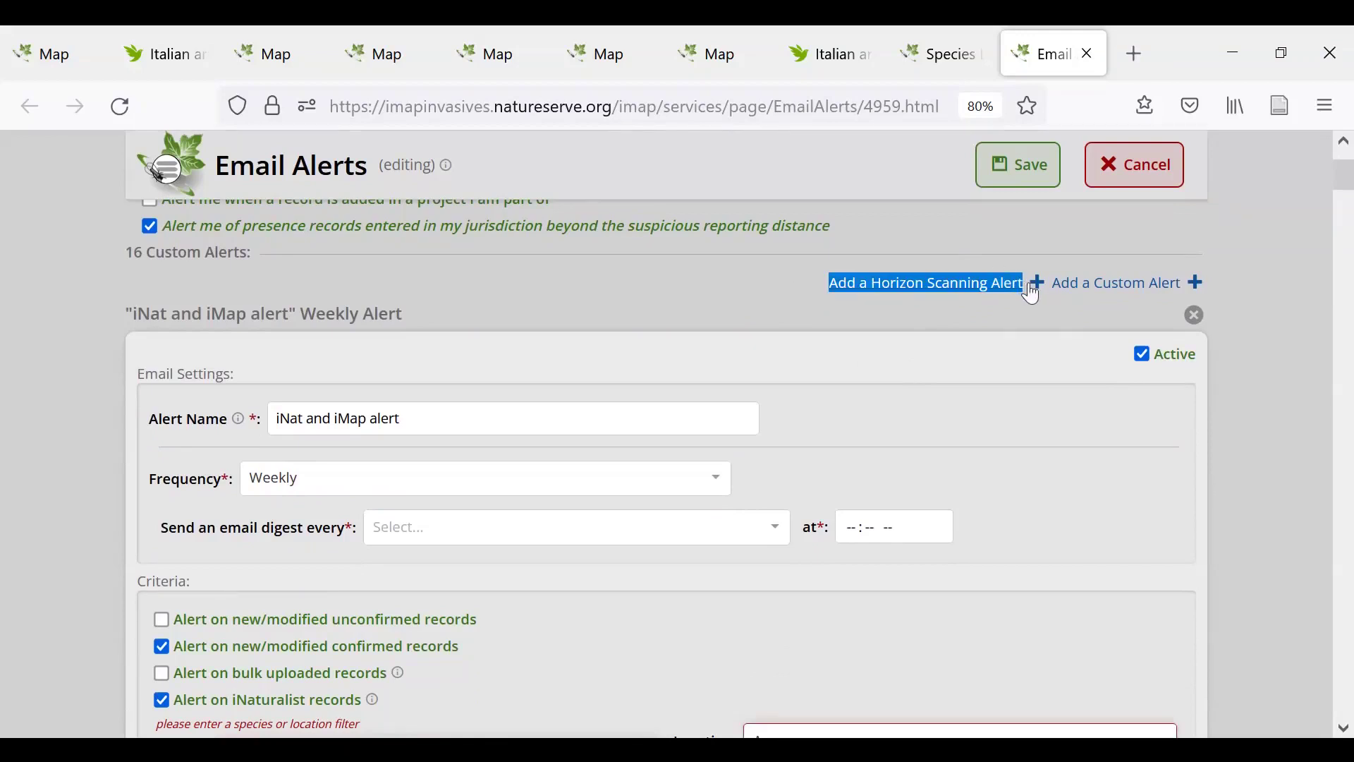
left_click(865, 293)
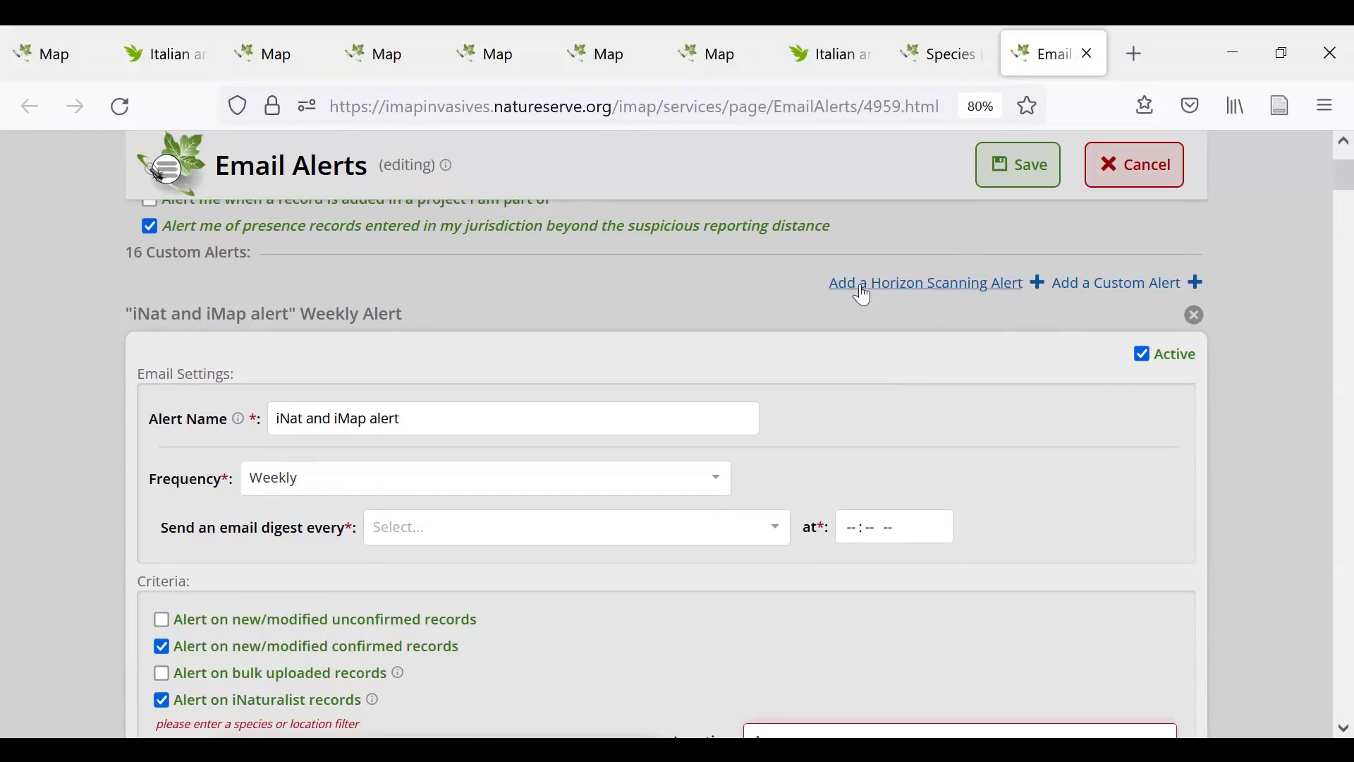
left_click(864, 289)
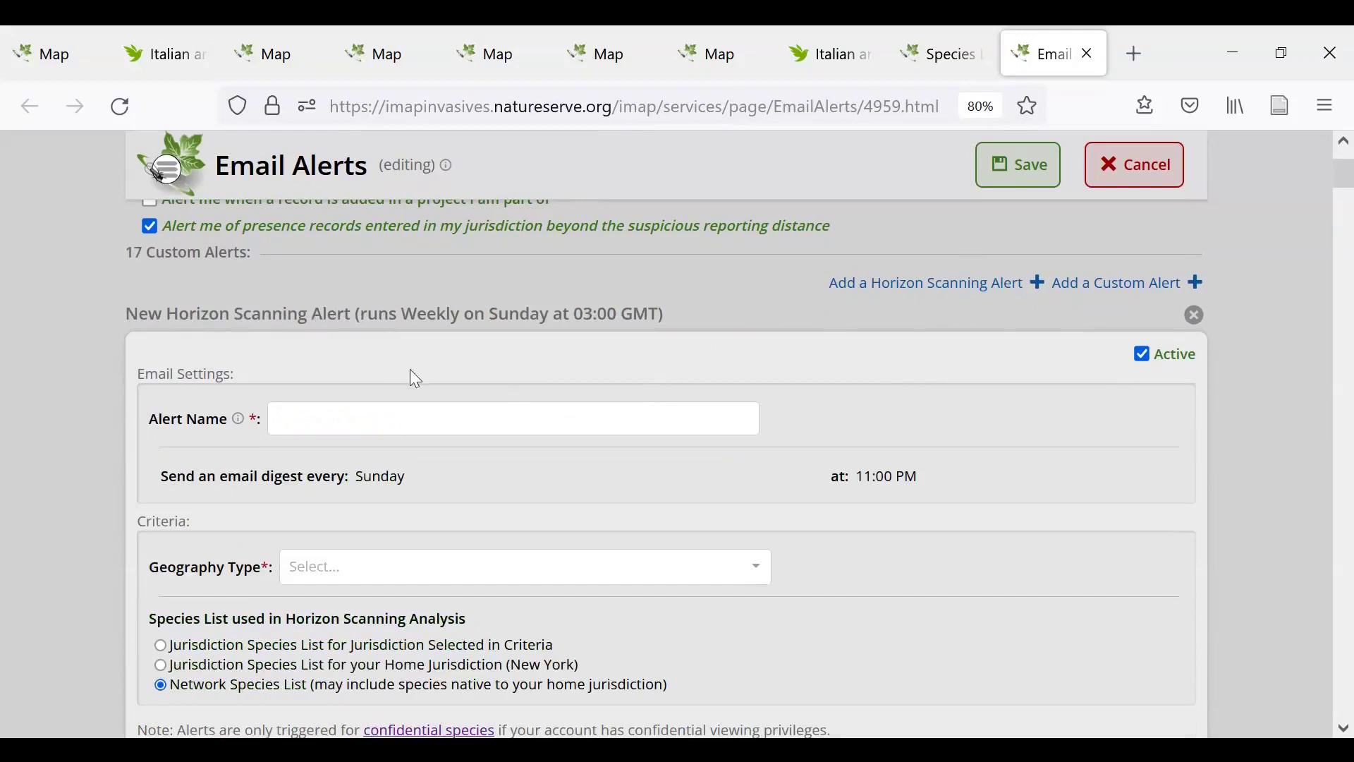
Name the new horizon scanning alert "Horizon scanning - albany co"
left_click(385, 421)
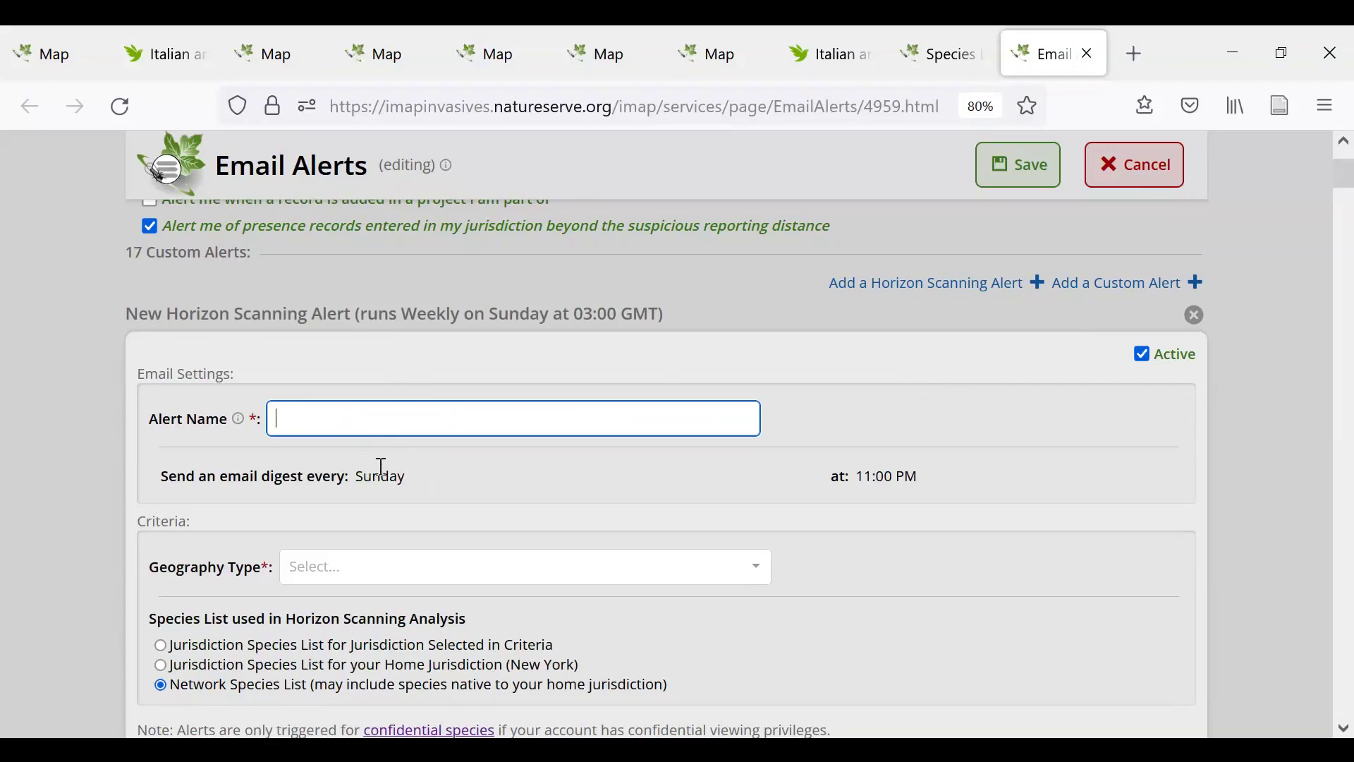
scroll(380, 467, "down", 1)
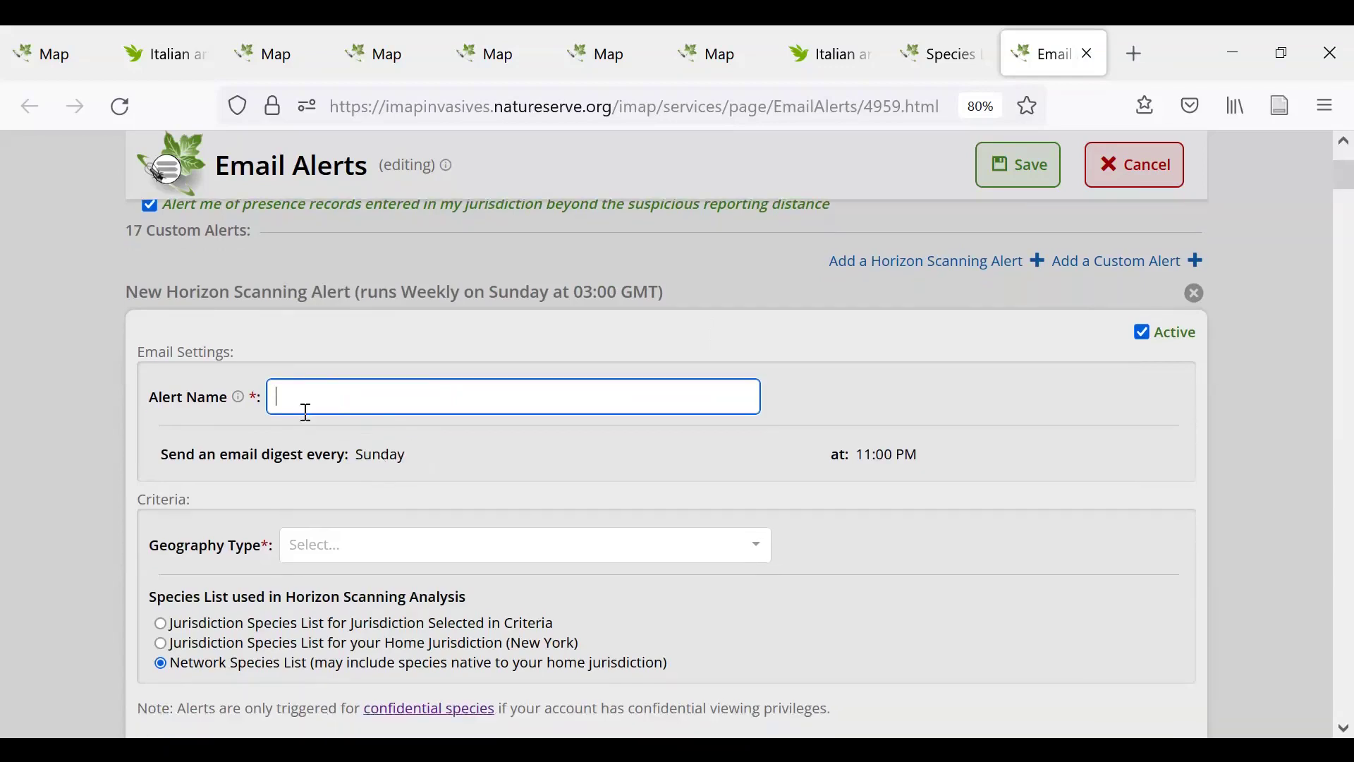
type("Hori")
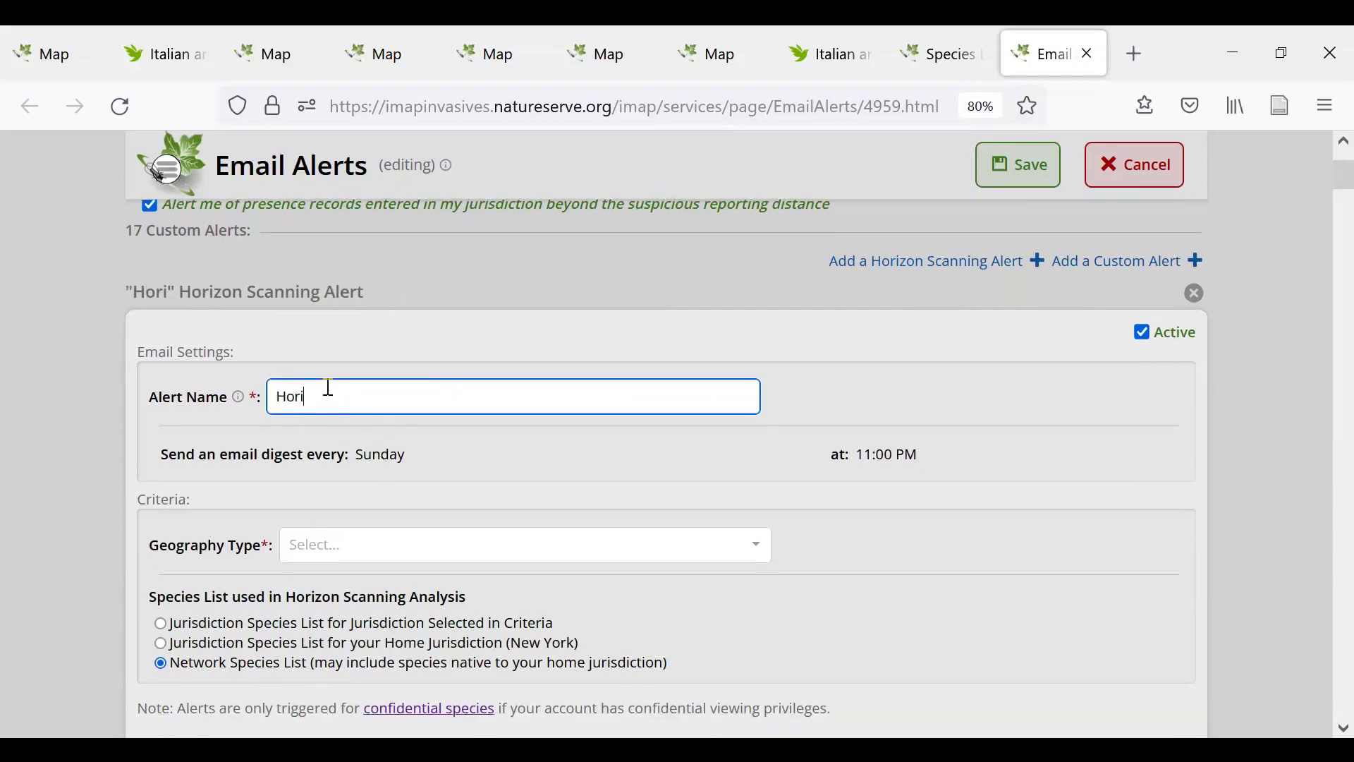
type("zon scannin")
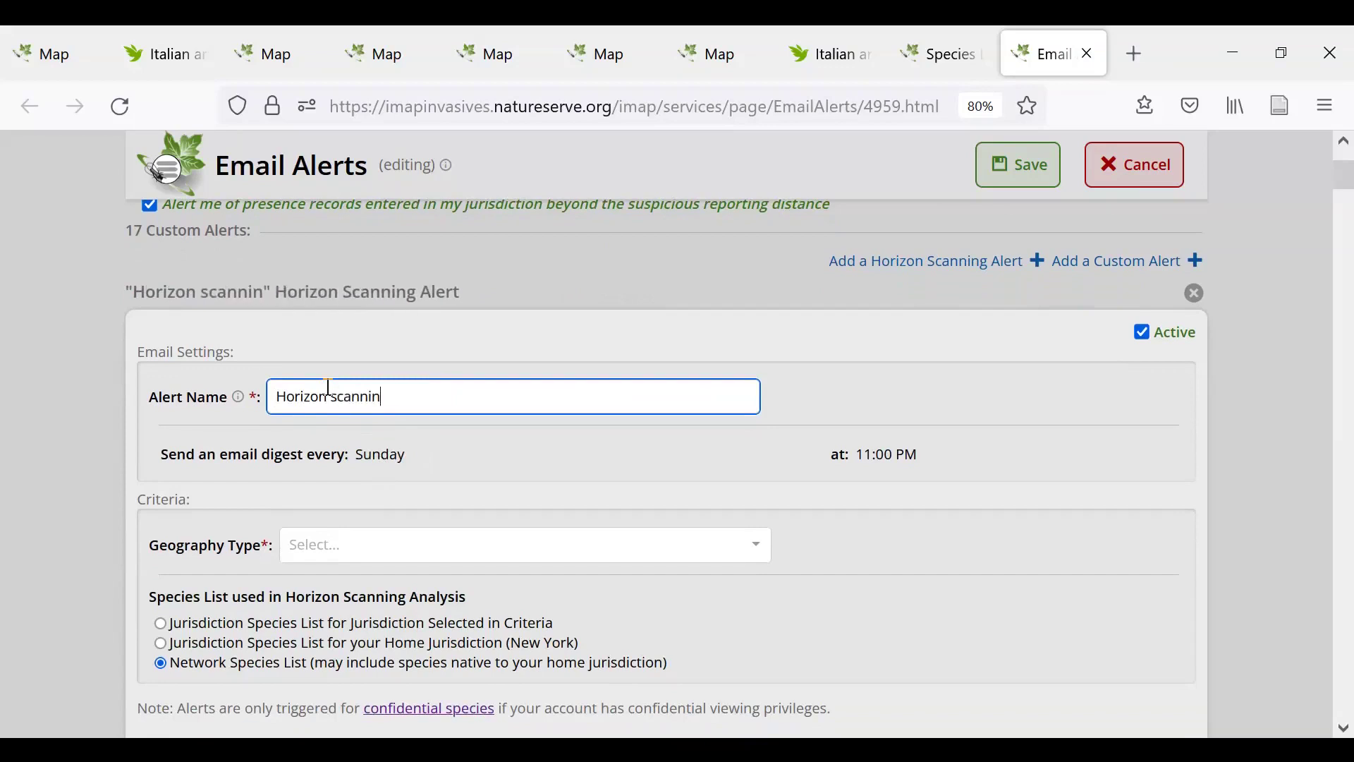
type("g - albany co")
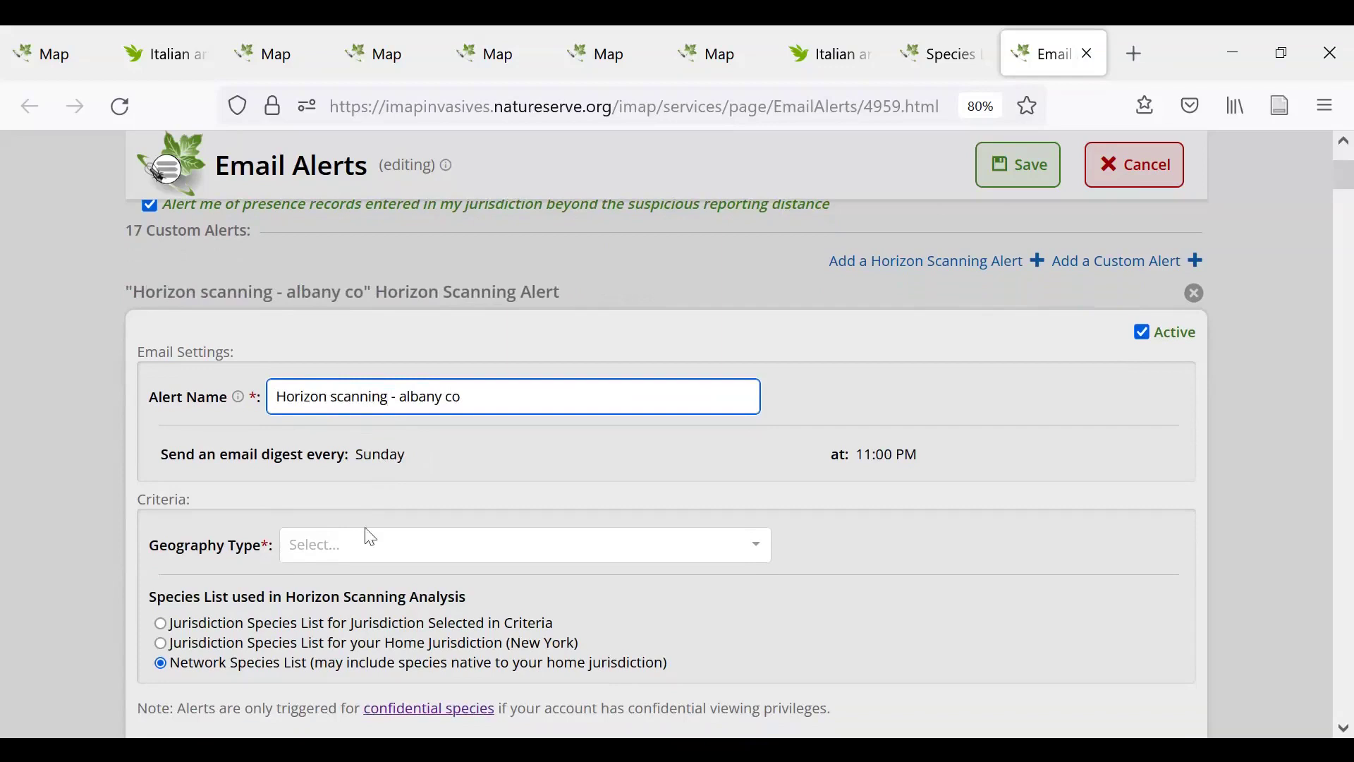
Set the geography type of the "Horizon scanning - albany co" alert to County/District
left_click(332, 537)
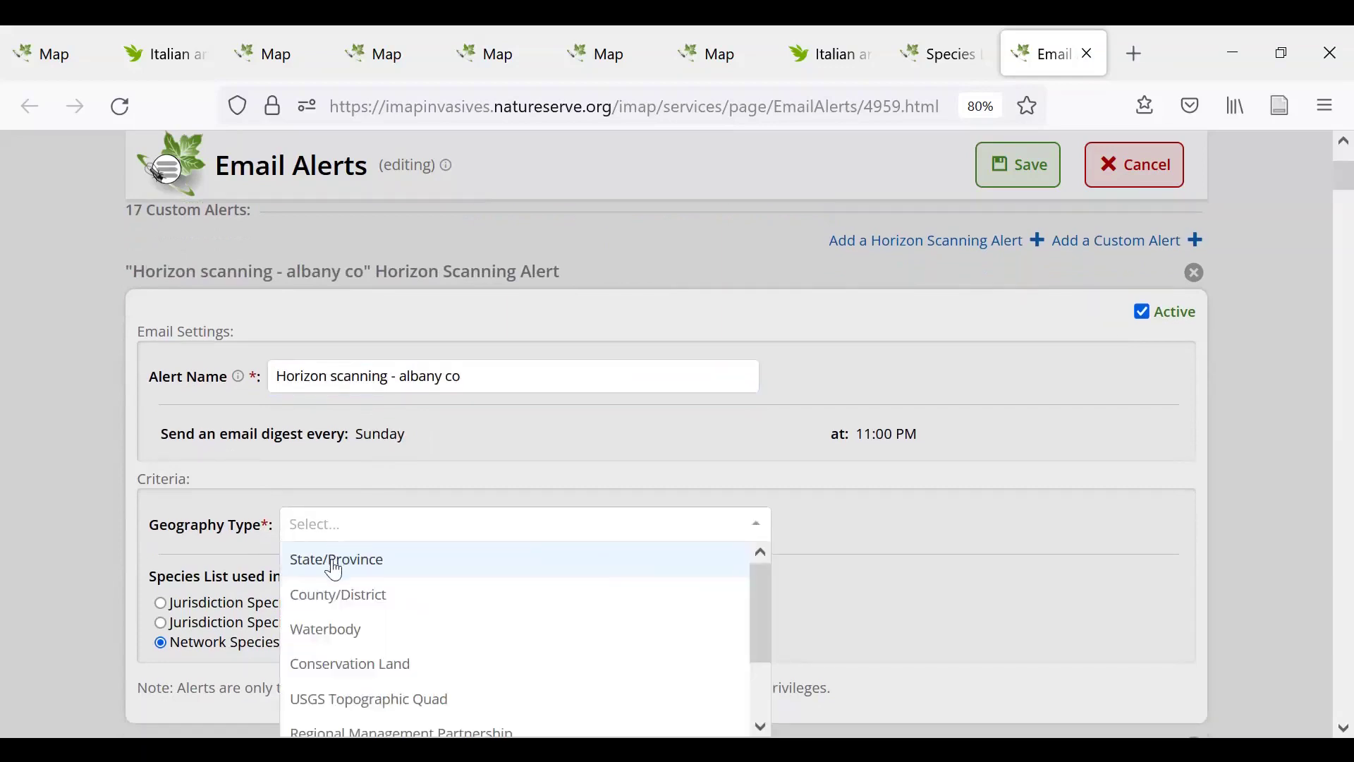
left_click(332, 560)
left_click(330, 527)
left_click(326, 594)
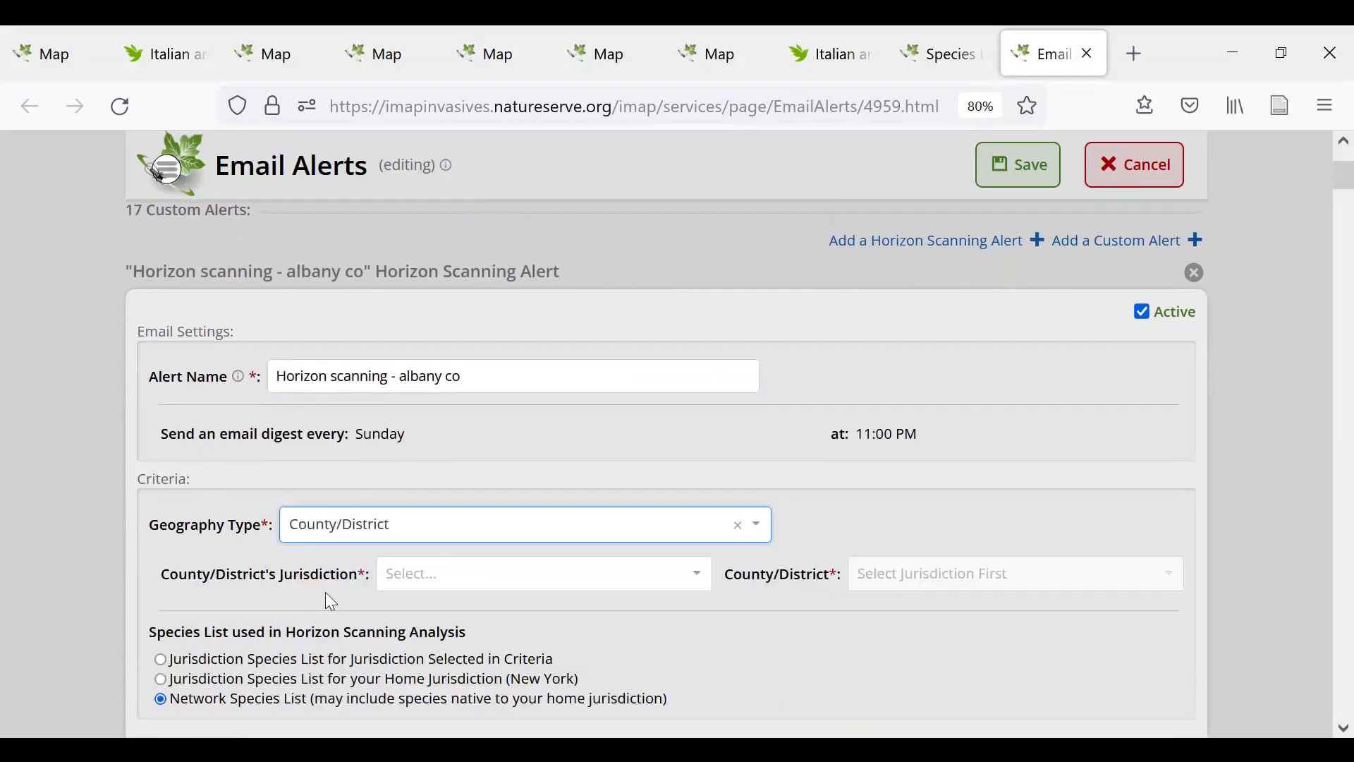
Set the alert's county jurisdiction to New York and its county to Albany
left_click(530, 586)
type("n")
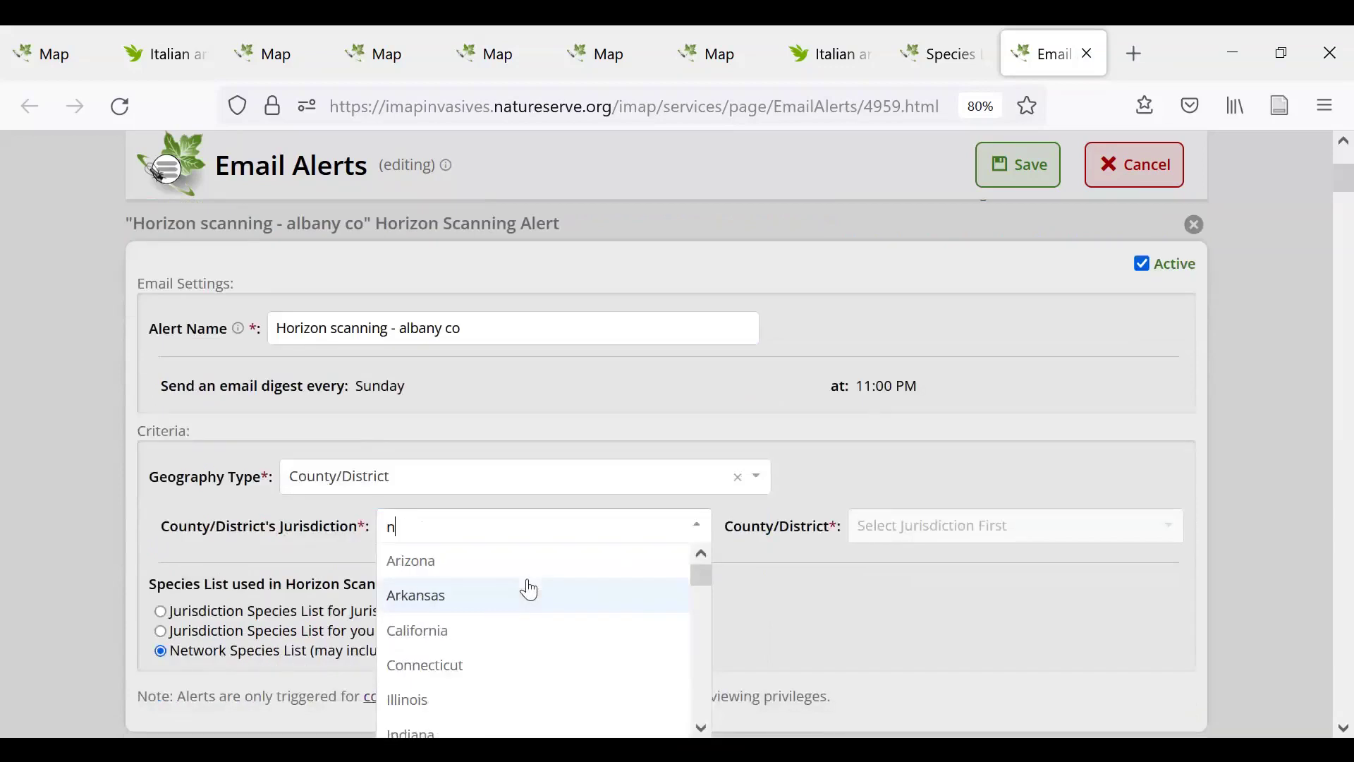
type("ew york")
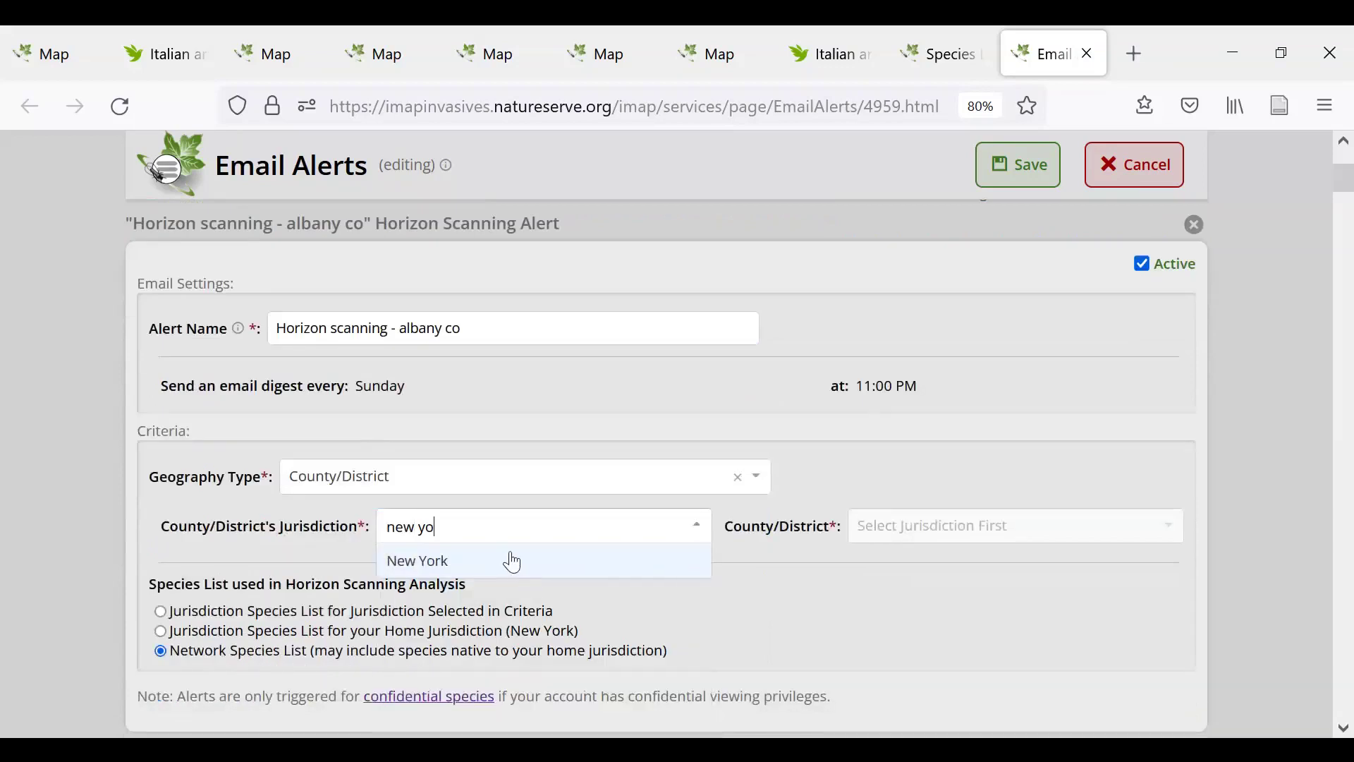
left_click(510, 560)
left_click(1009, 524)
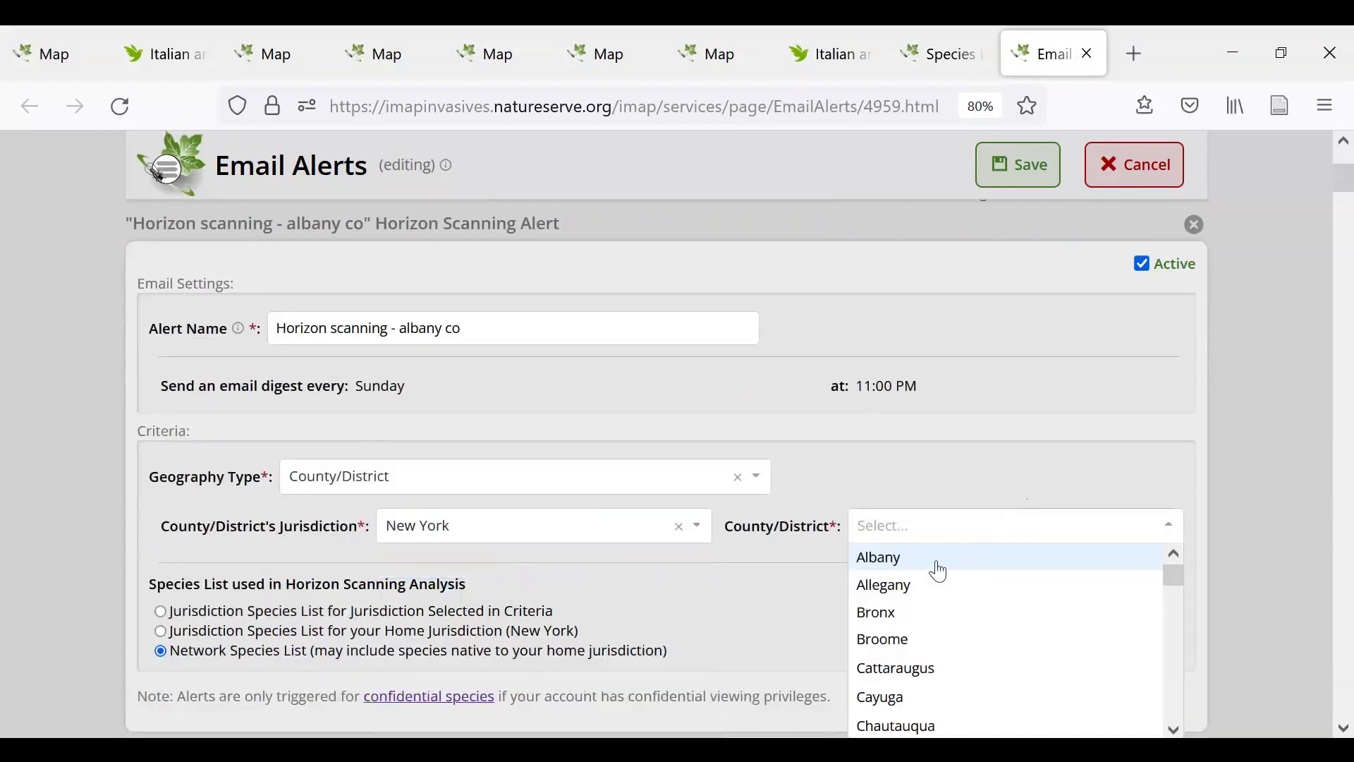
left_click(937, 564)
Try the species list for the jurisdiction selected in the criteria and return the analysis to the Network Species List
scroll(477, 623, "down", 2)
scroll(477, 623, "up", 1)
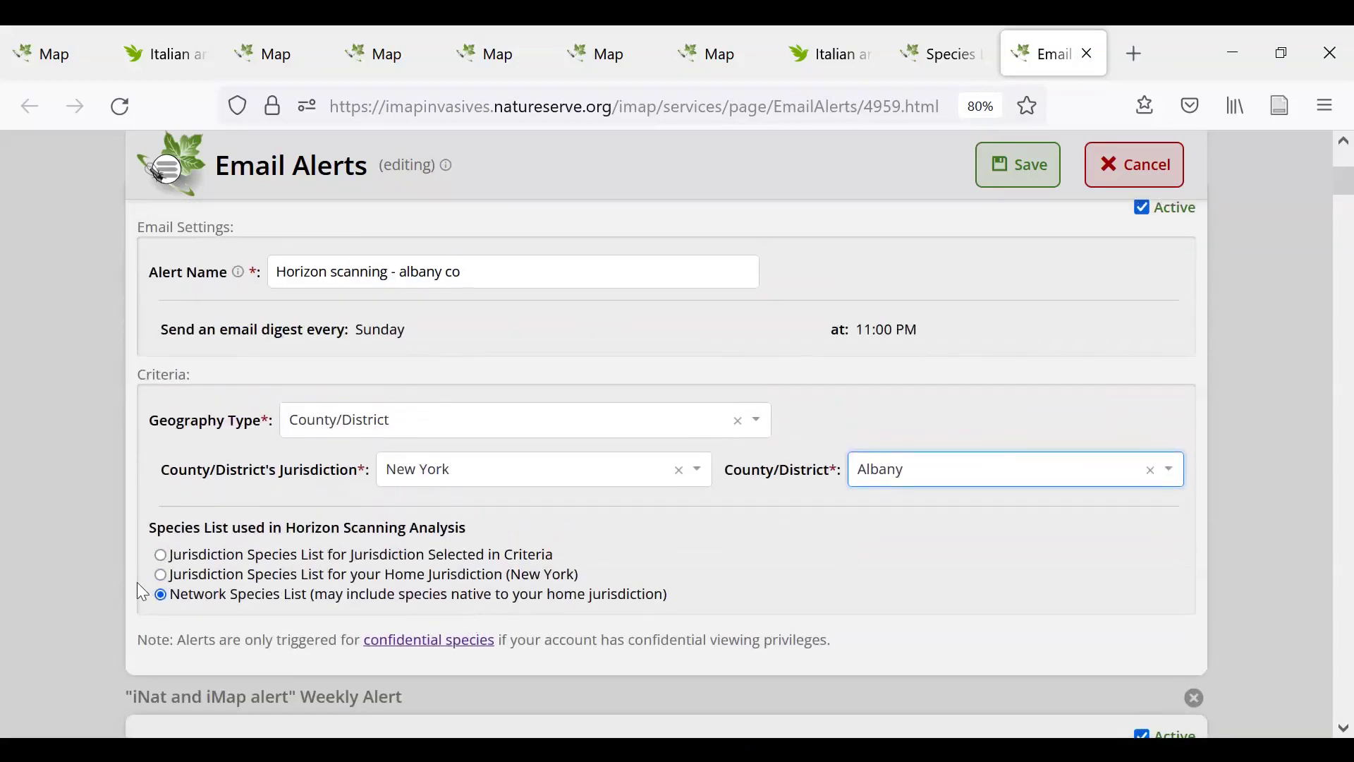
left_click(198, 562)
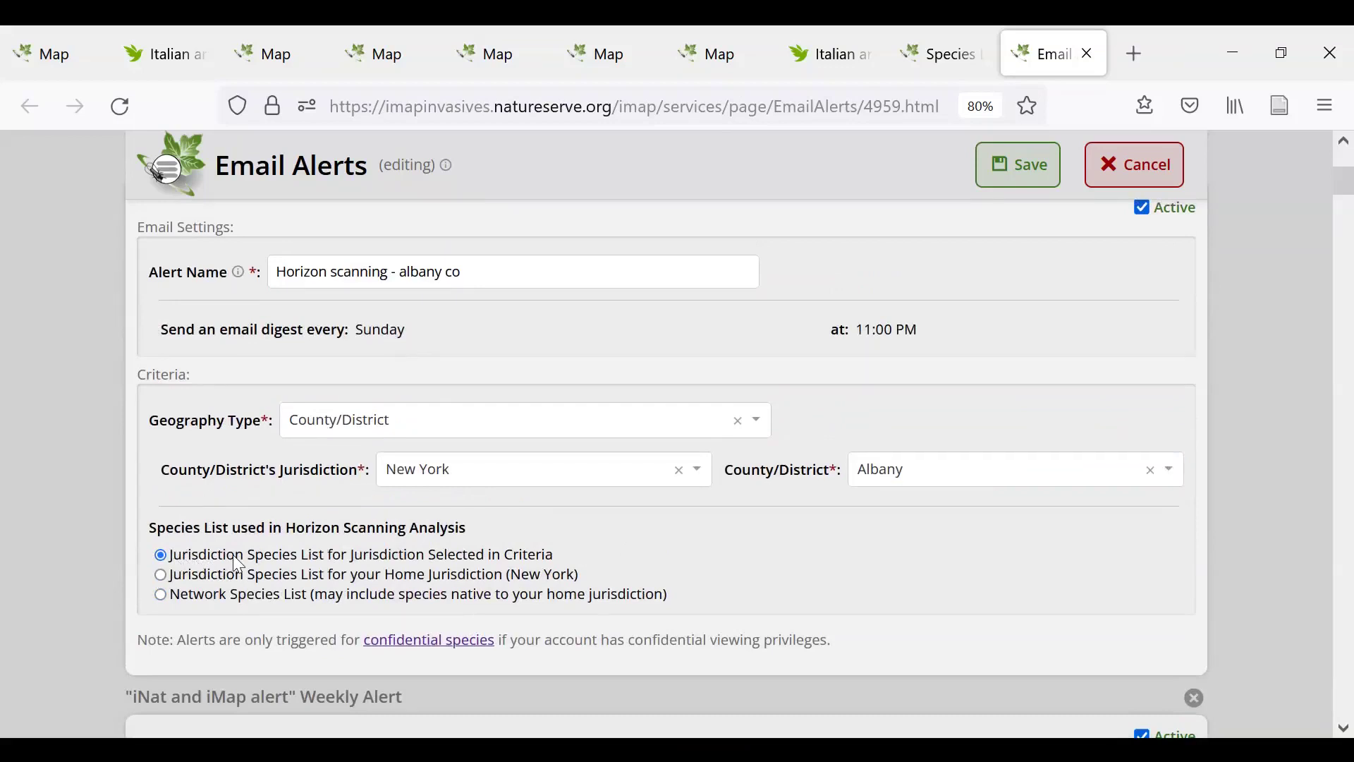
left_click(178, 599)
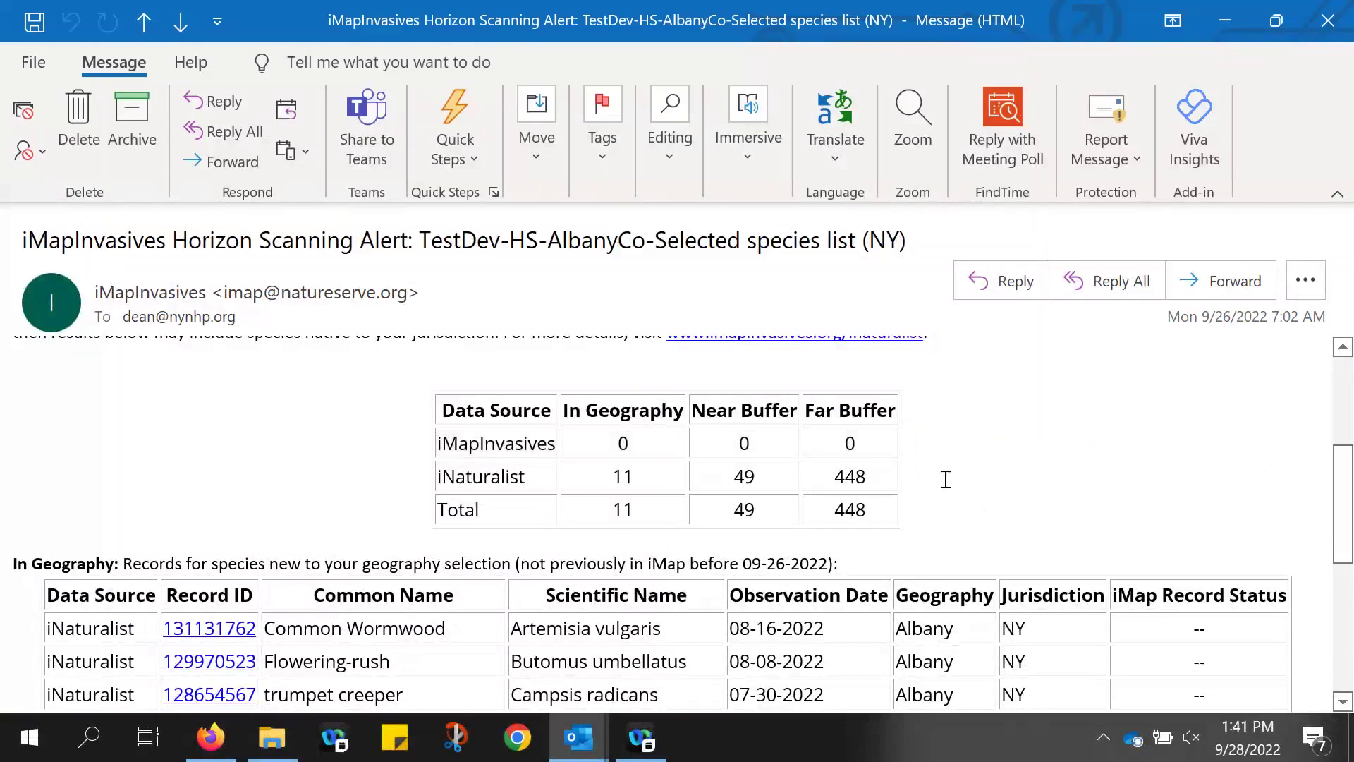
Examine the Albany County horizon scanning alert email in Outlook: its criteria, the iNaturalist counts per geography and buffer, and the listed species records
scroll(946, 478, "up", 3)
scroll(945, 479, "up", 1)
scroll(946, 479, "down", 1)
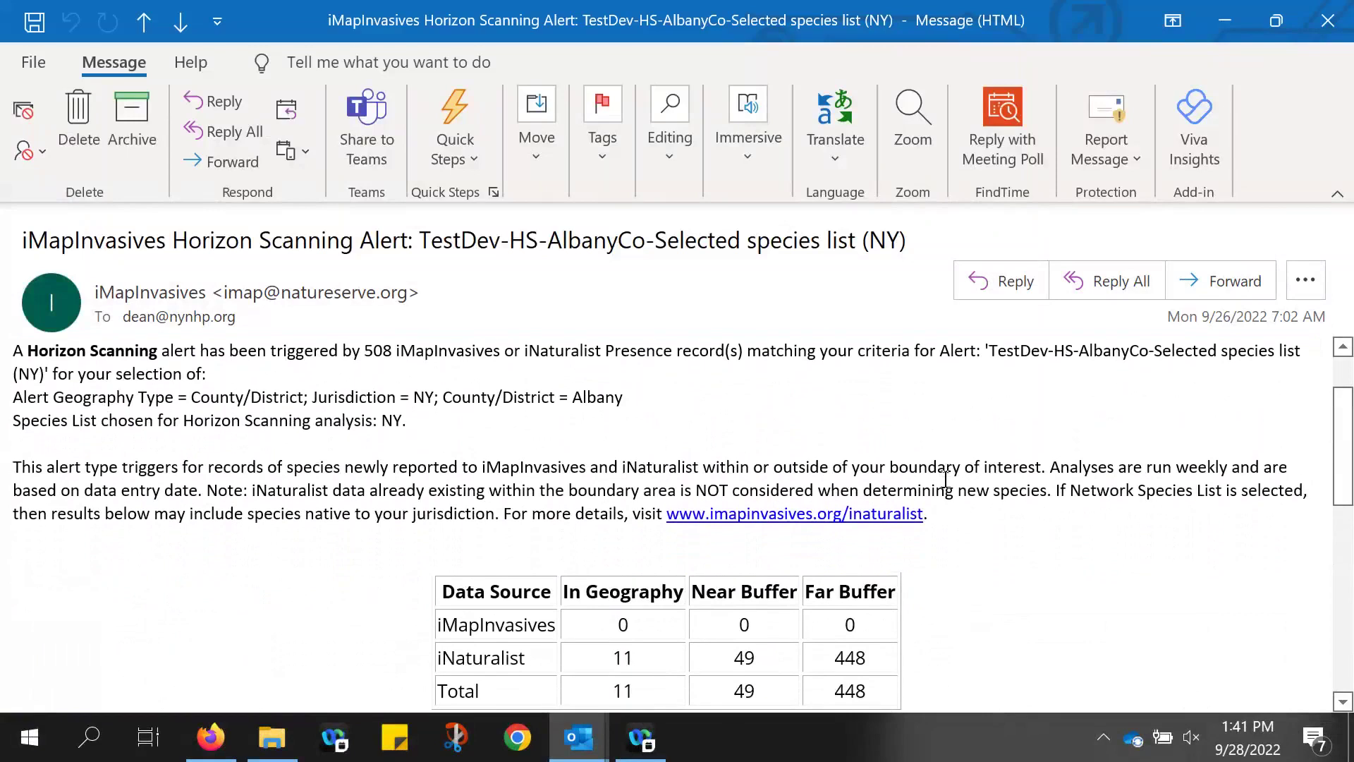
scroll(945, 479, "down", 3)
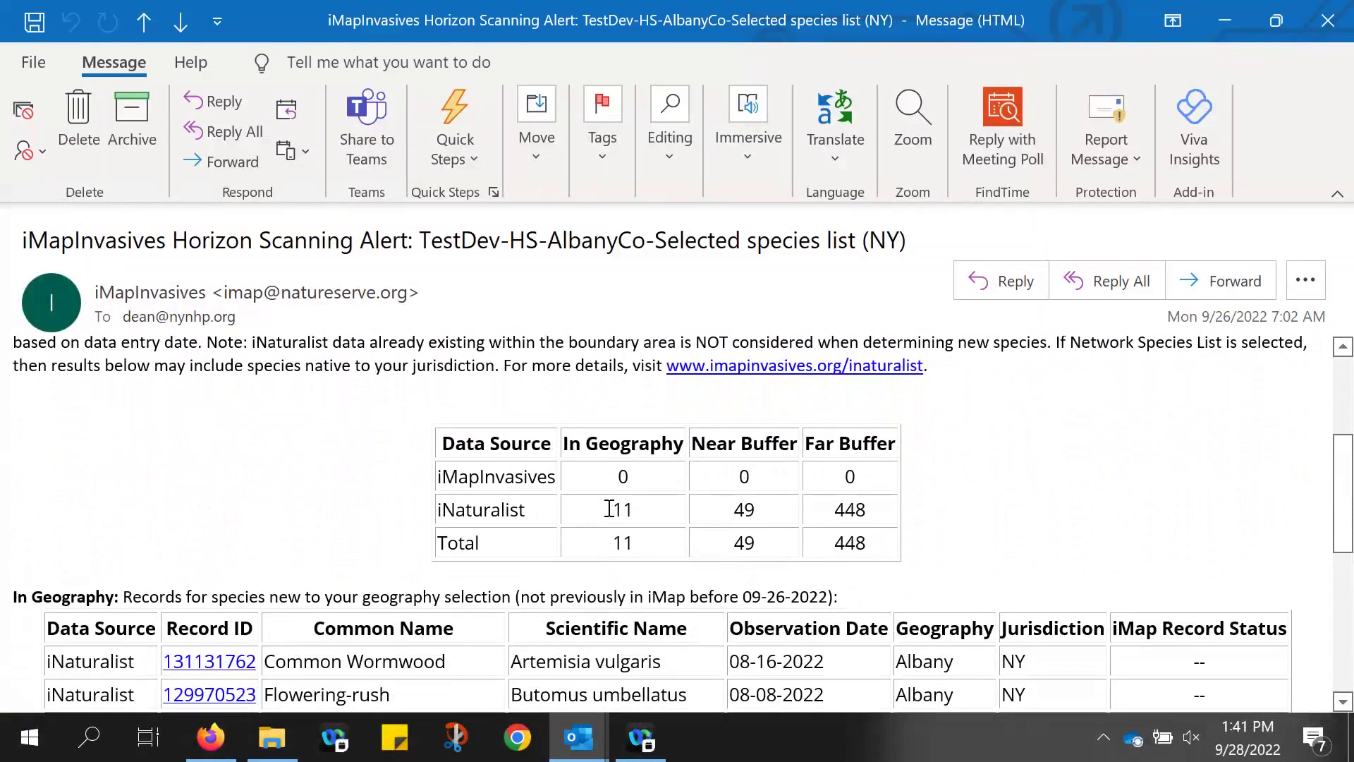
double_click(634, 509)
double_click(773, 509)
double_click(839, 510)
scroll(646, 534, "down", 2)
scroll(647, 533, "down", 8)
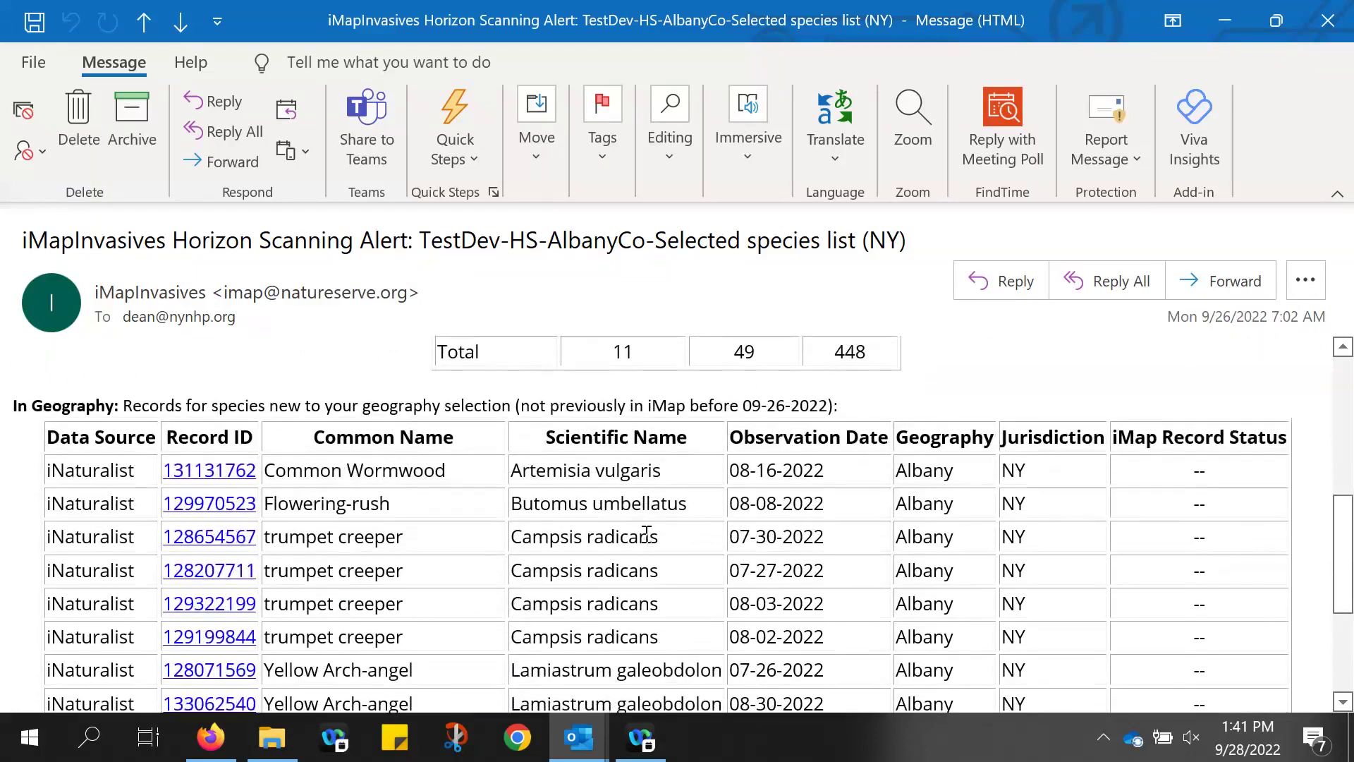
scroll(647, 534, "down", 3)
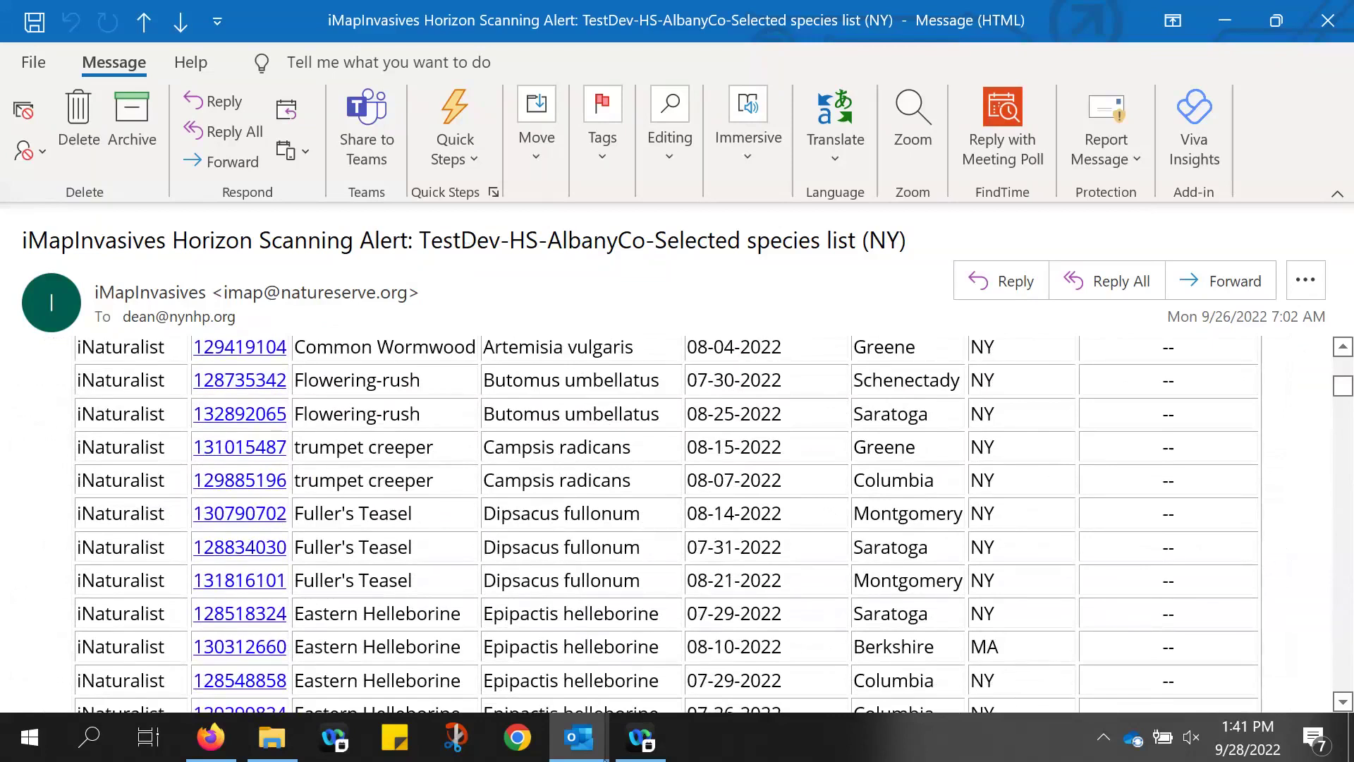
Switch to the "Wineberry - iNat weekly custom" alert email and examine its record counts and the listed iMapInvasives and iNaturalist records
mouse_move(582, 741)
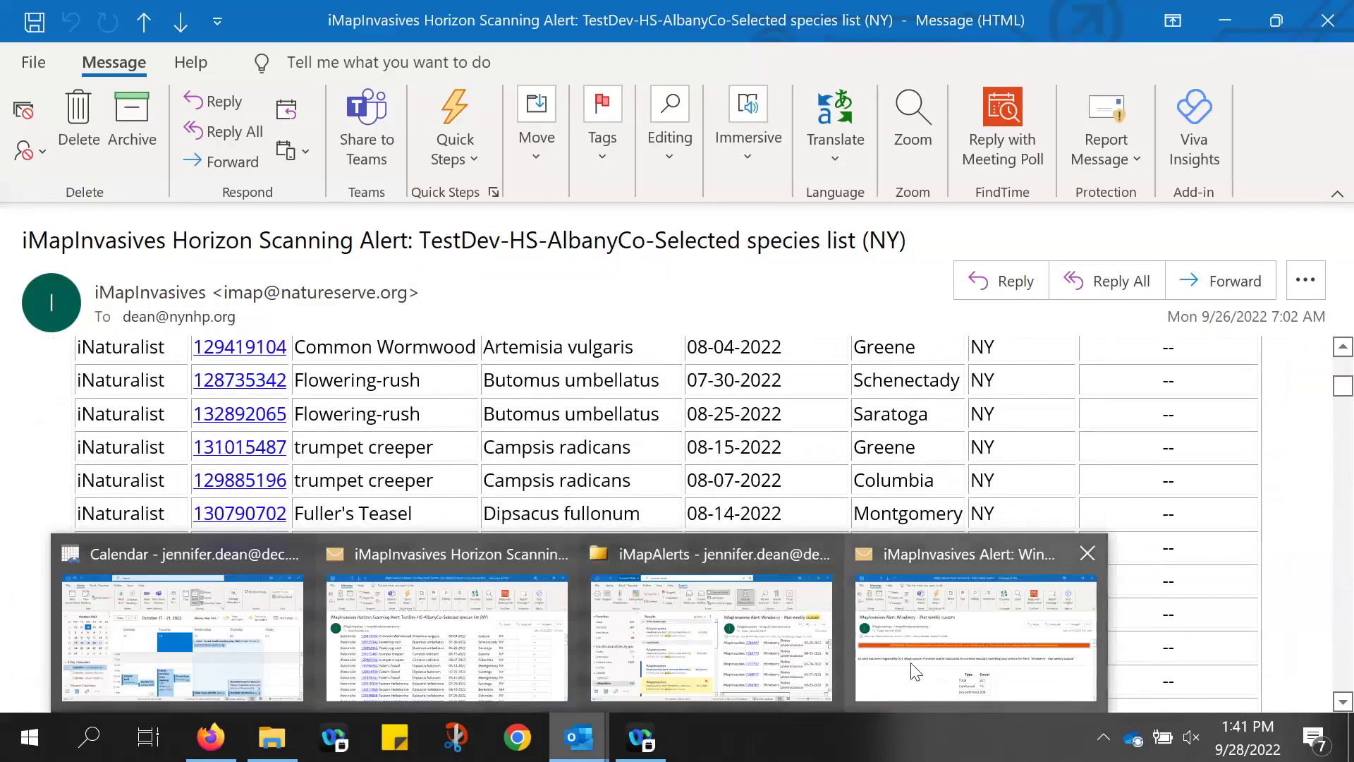
left_click(987, 691)
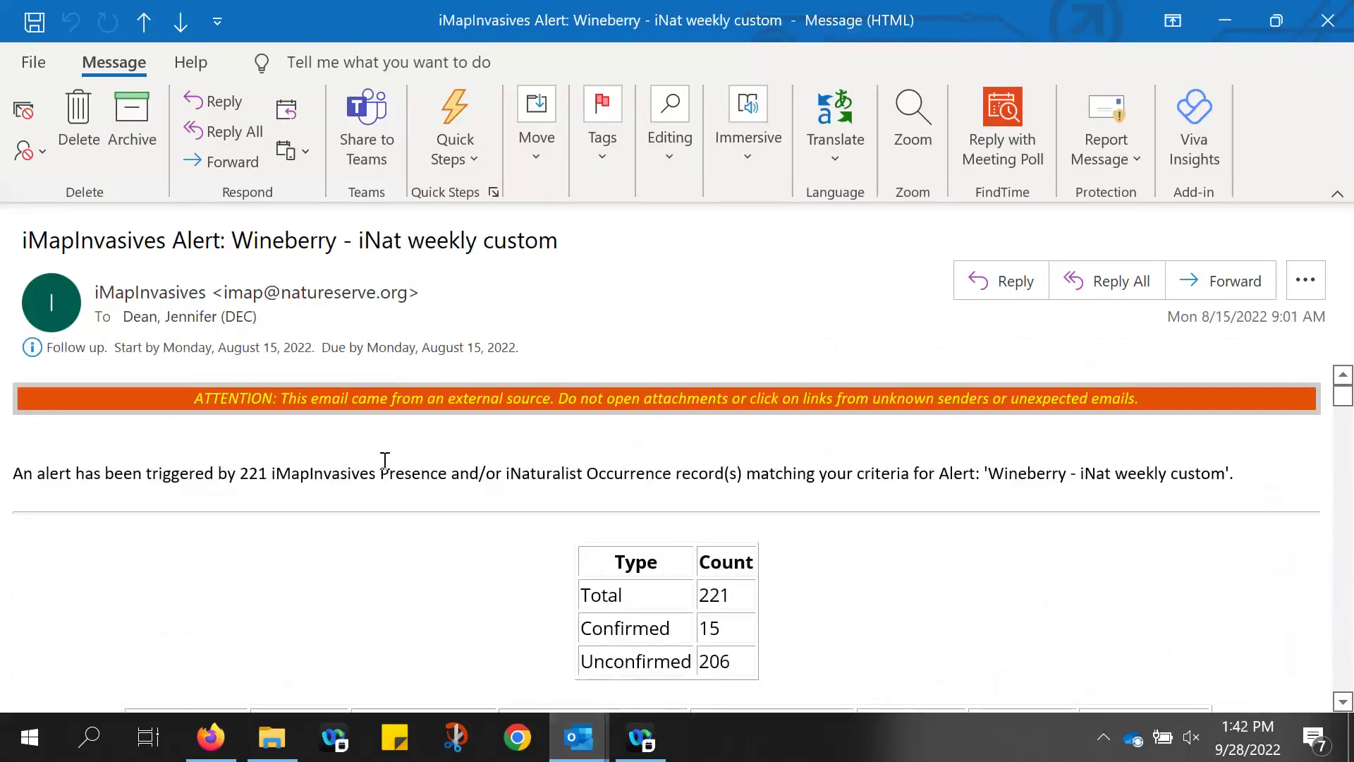
scroll(442, 626, "down", 1)
scroll(442, 626, "up", 1)
scroll(505, 644, "down", 1)
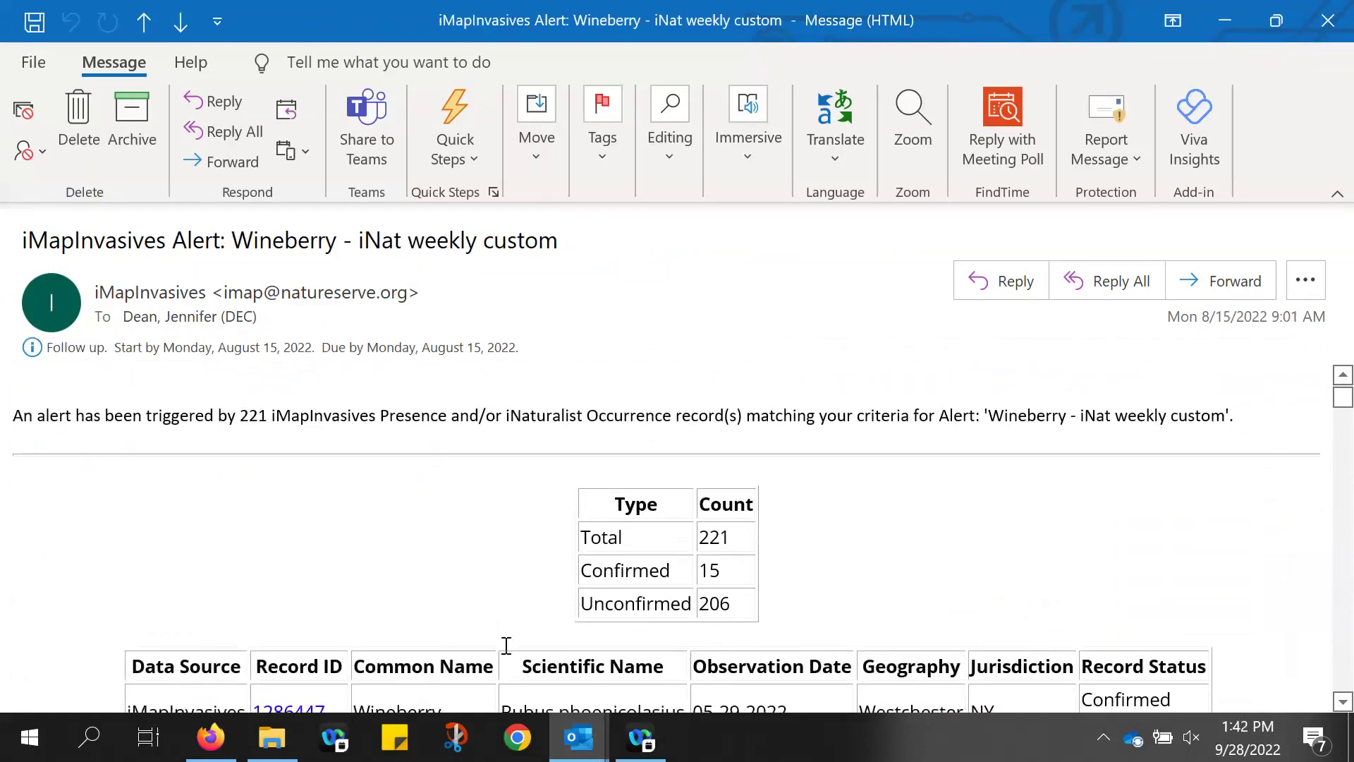
left_click_drag(453, 613, 420, 543)
scroll(426, 532, "down", 3)
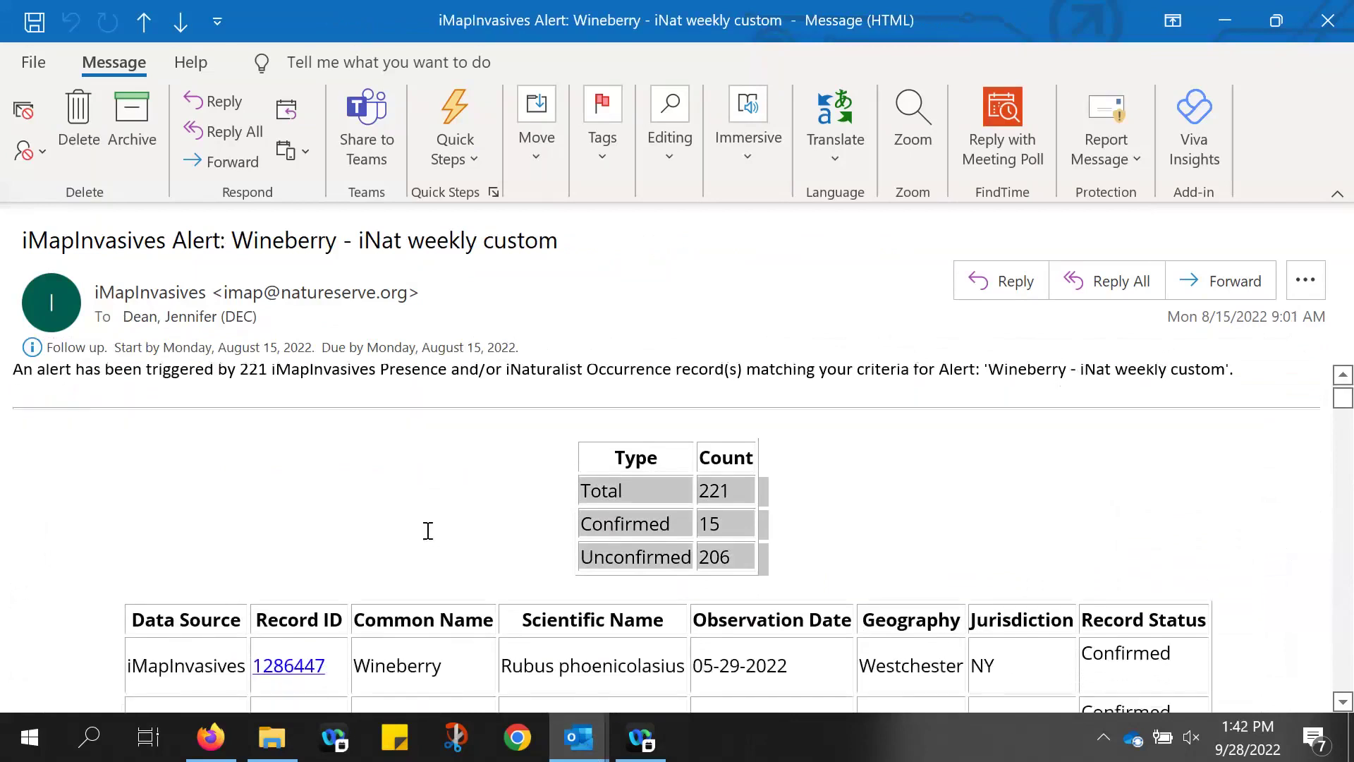
scroll(428, 530, "down", 1)
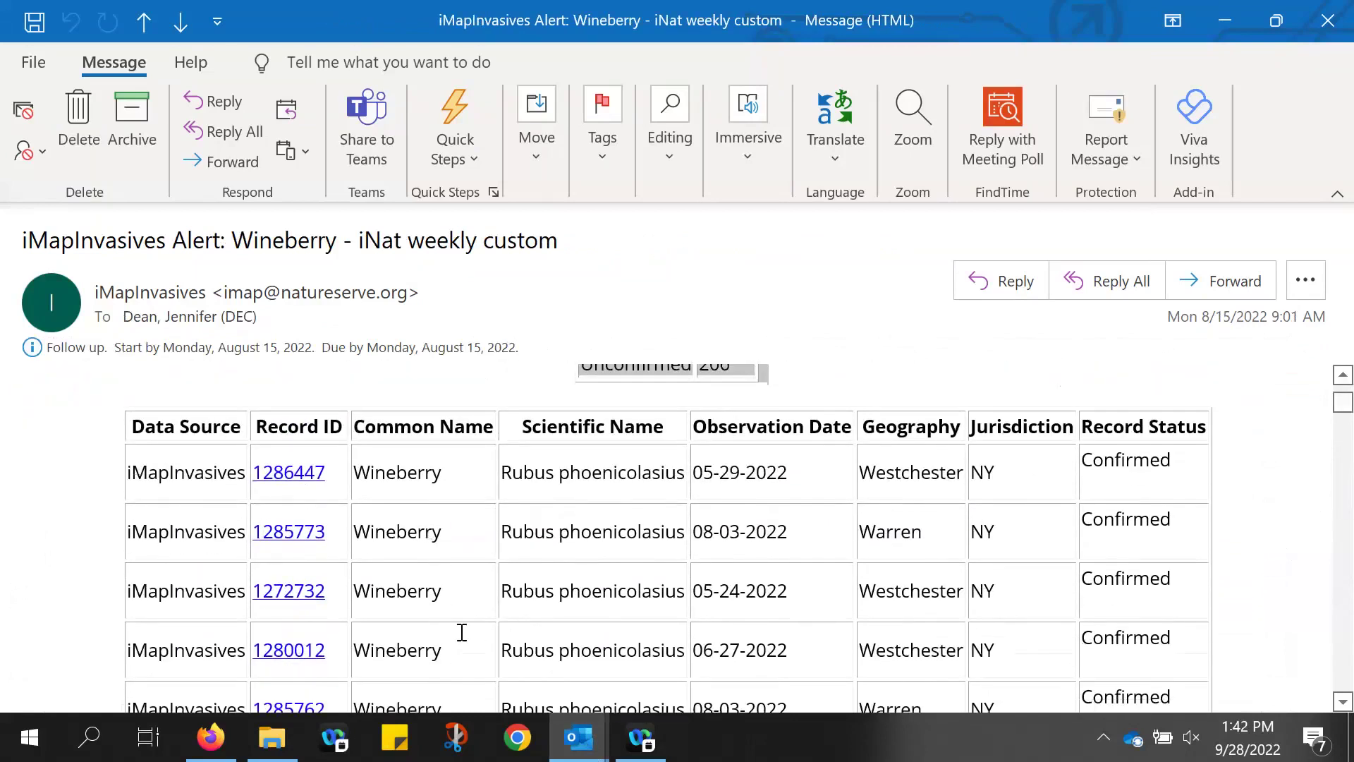
scroll(462, 632, "down", 4)
scroll(462, 632, "down", 10)
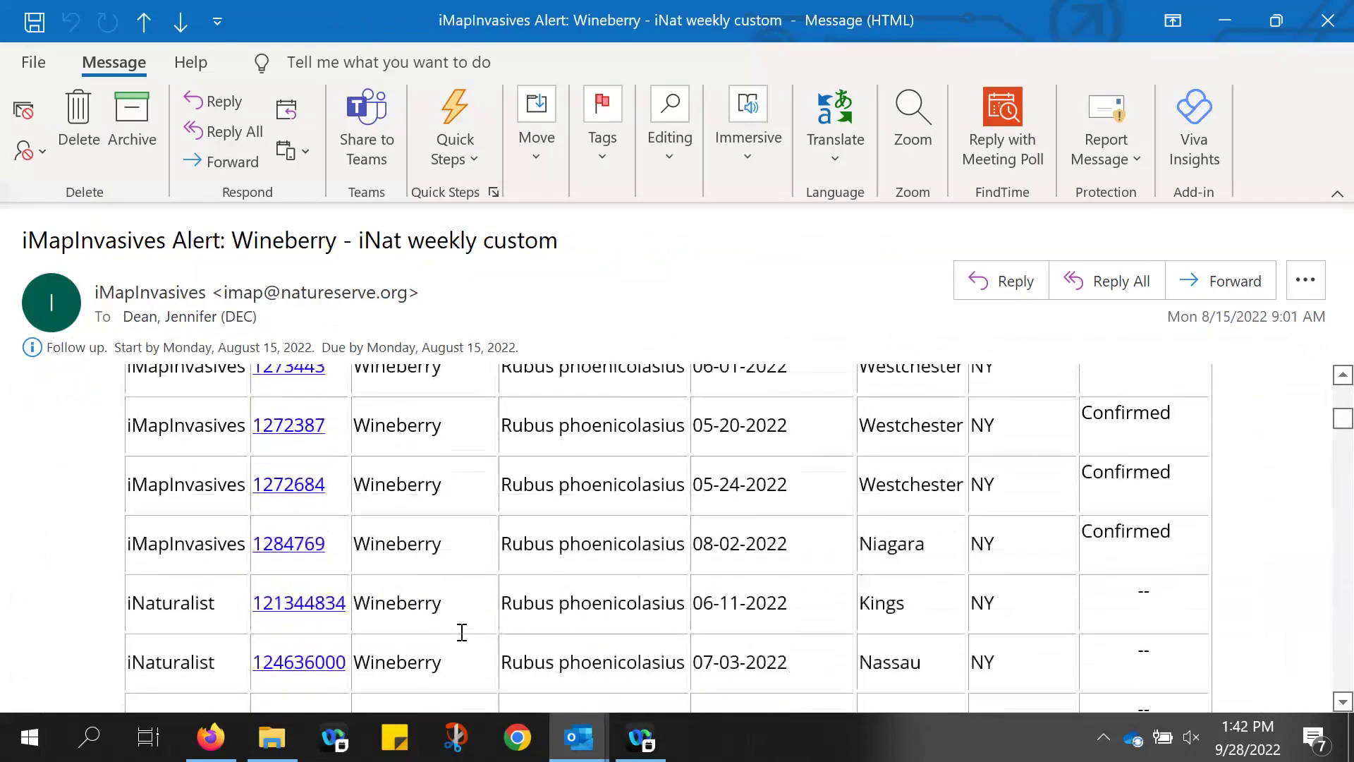
scroll(462, 633, "down", 1)
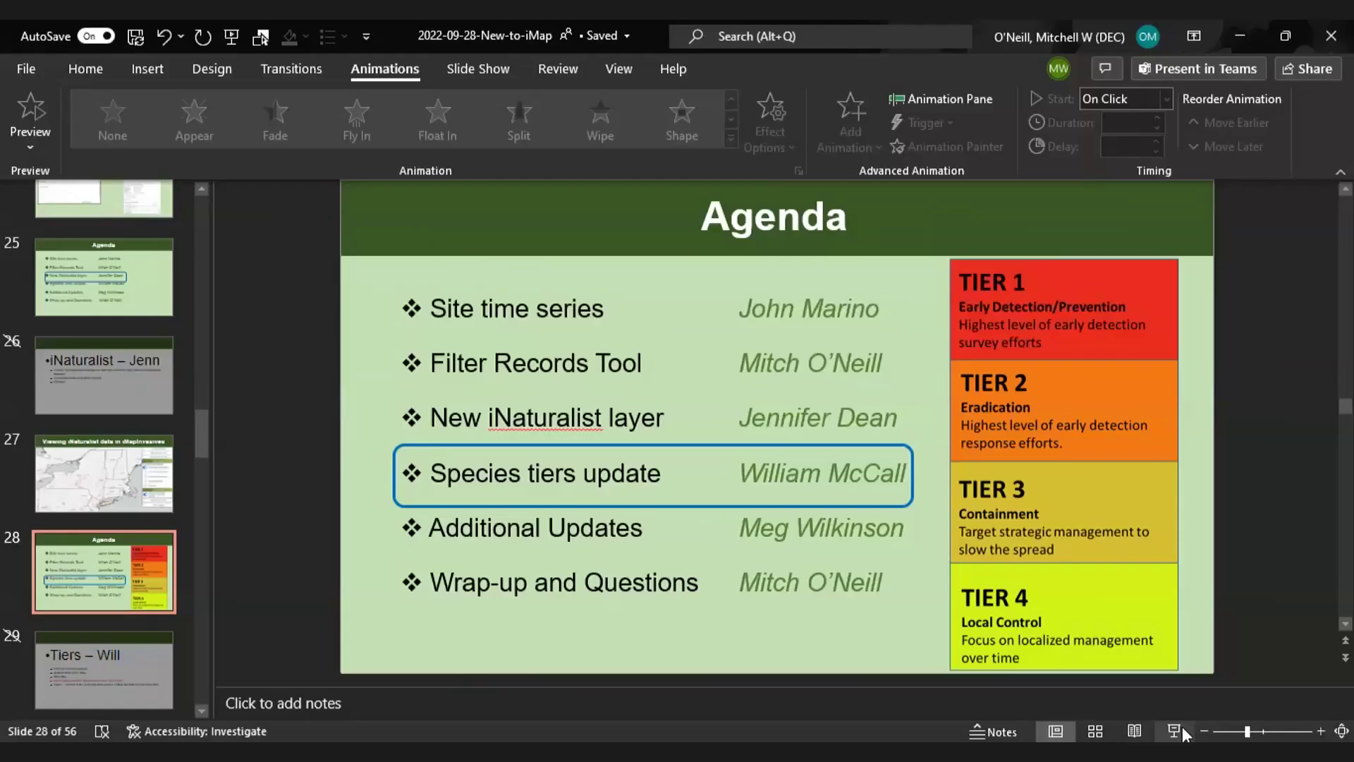
Start the PowerPoint slide show at the Agenda slide and advance to the Invasives Species Tiers Overview slide
left_click(1181, 726)
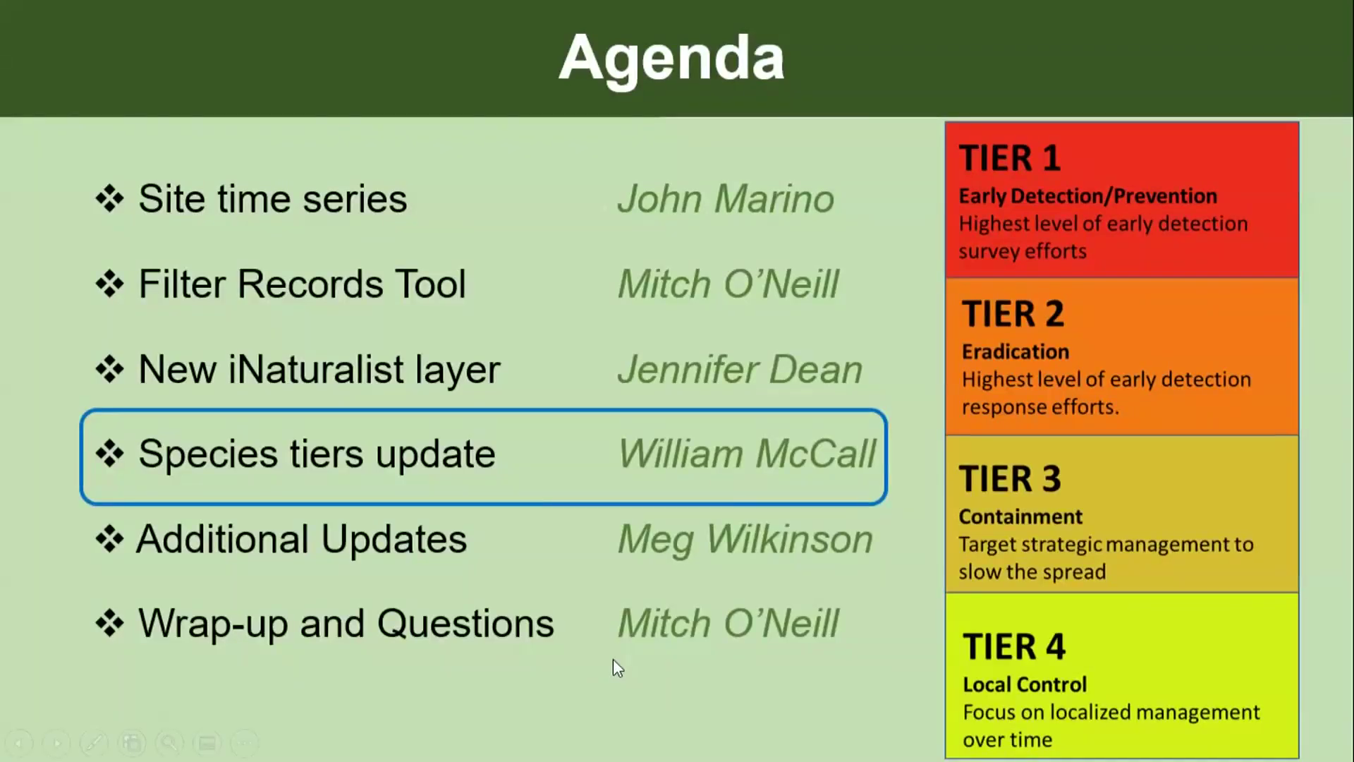
key("Right")
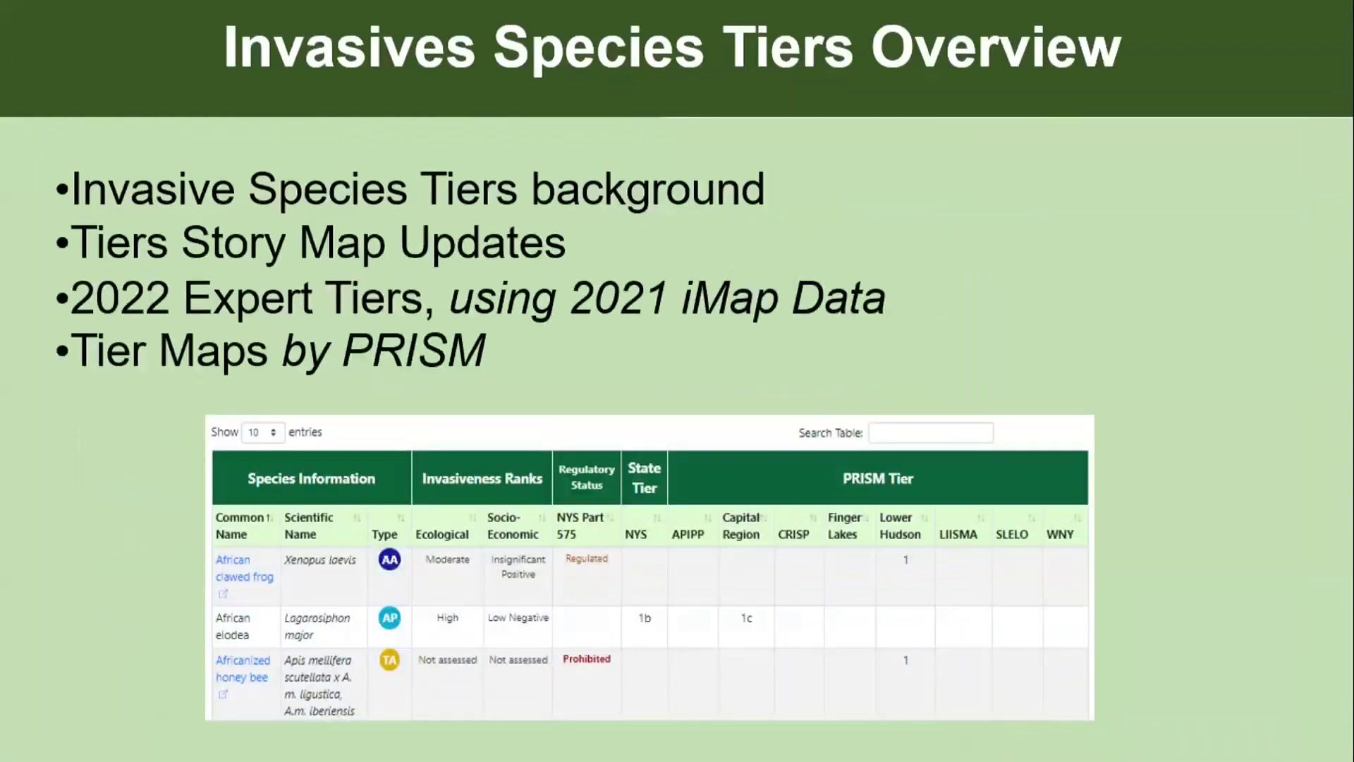